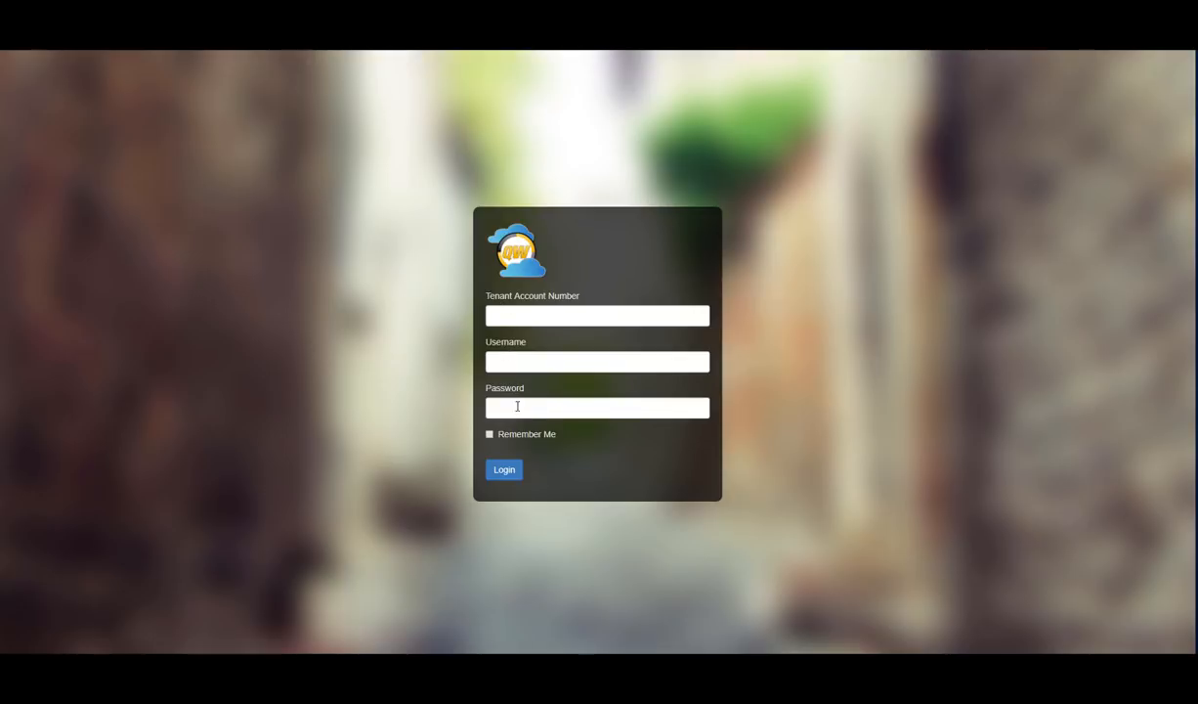
# Step: Sign in to QuoteWerks Web with the tenant account number, username and password
pyautogui.click(496, 313)
pyautogui.write('aspire')
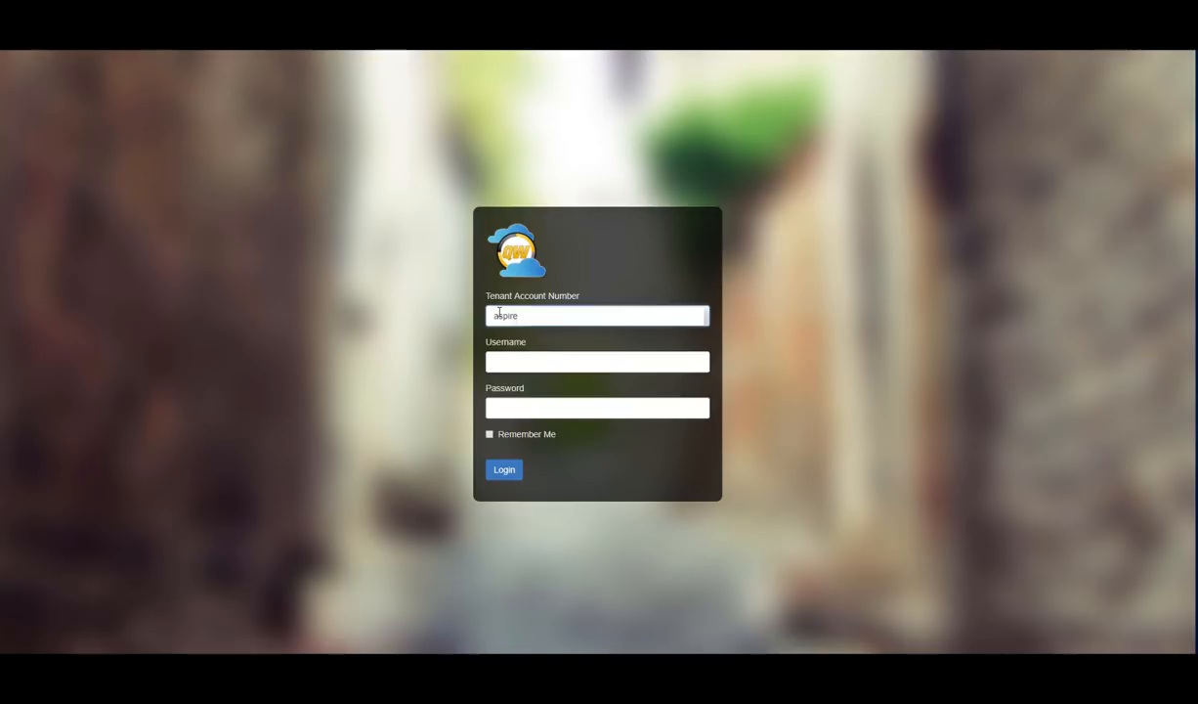
pyautogui.press('Tab')
pyautogui.write('brandon')
pyautogui.press('Tab')
pyautogui.write('••••')
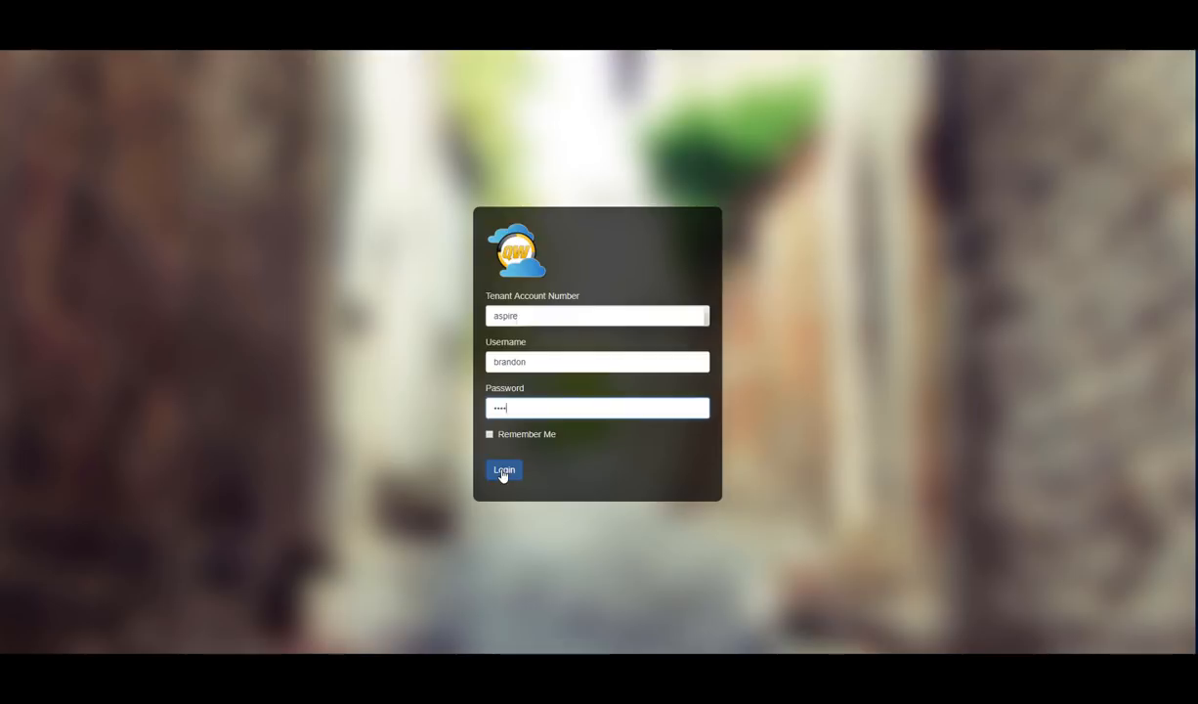
pyautogui.click(503, 471)
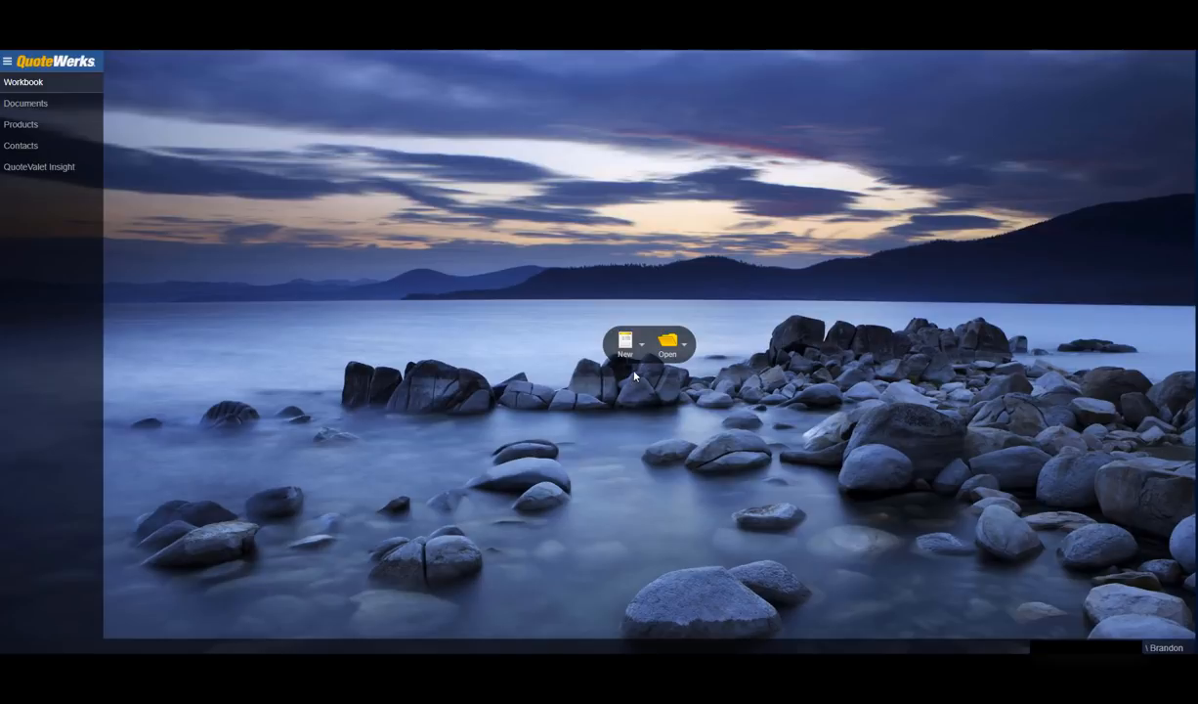
# Step: Preview the recent quotes list, then show the New document choices
pyautogui.click(686, 346)
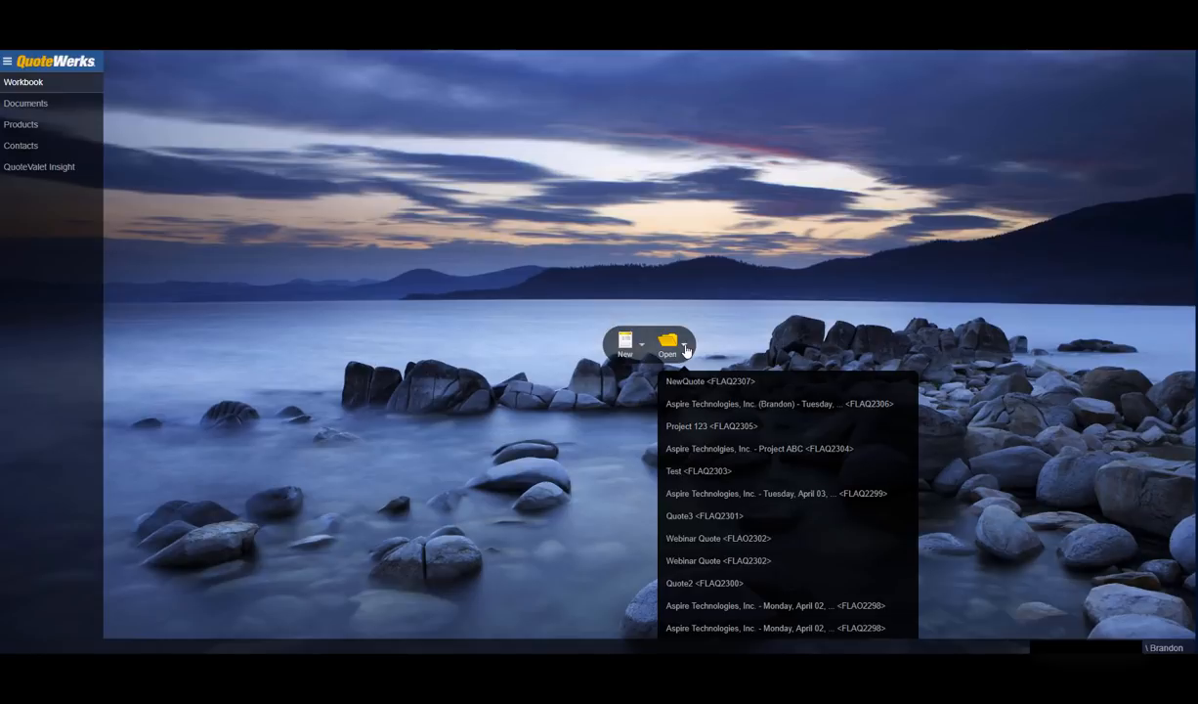
pyautogui.click(642, 346)
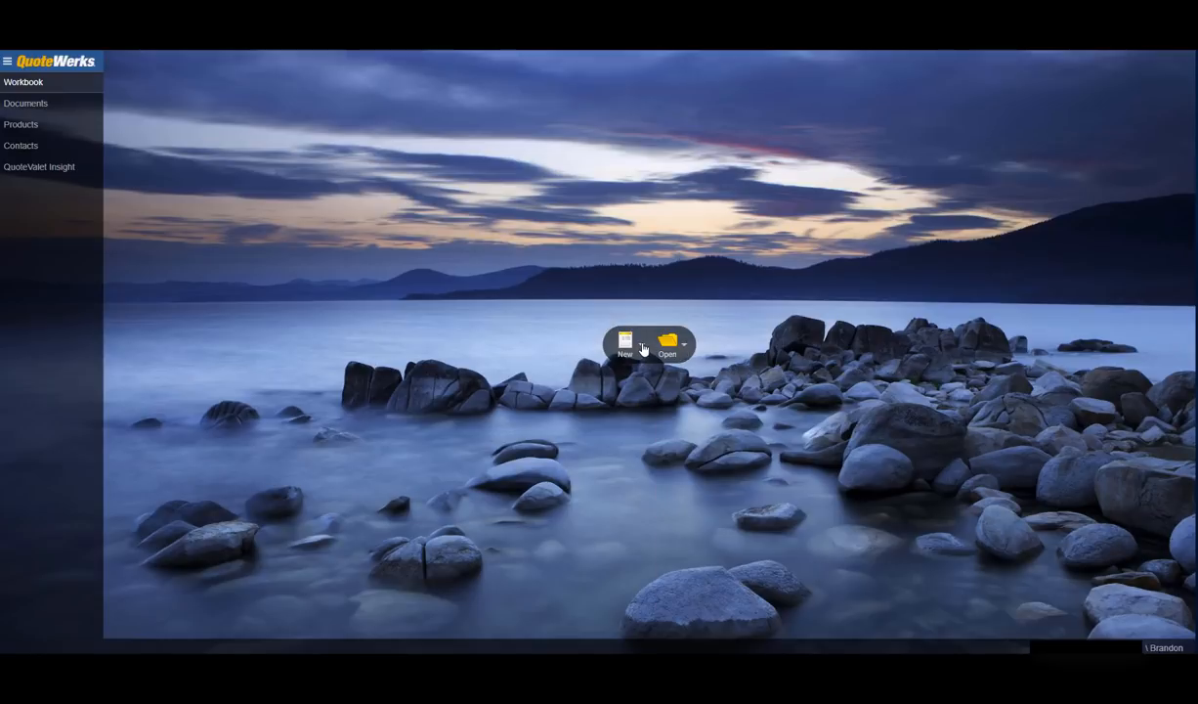
pyautogui.click(642, 346)
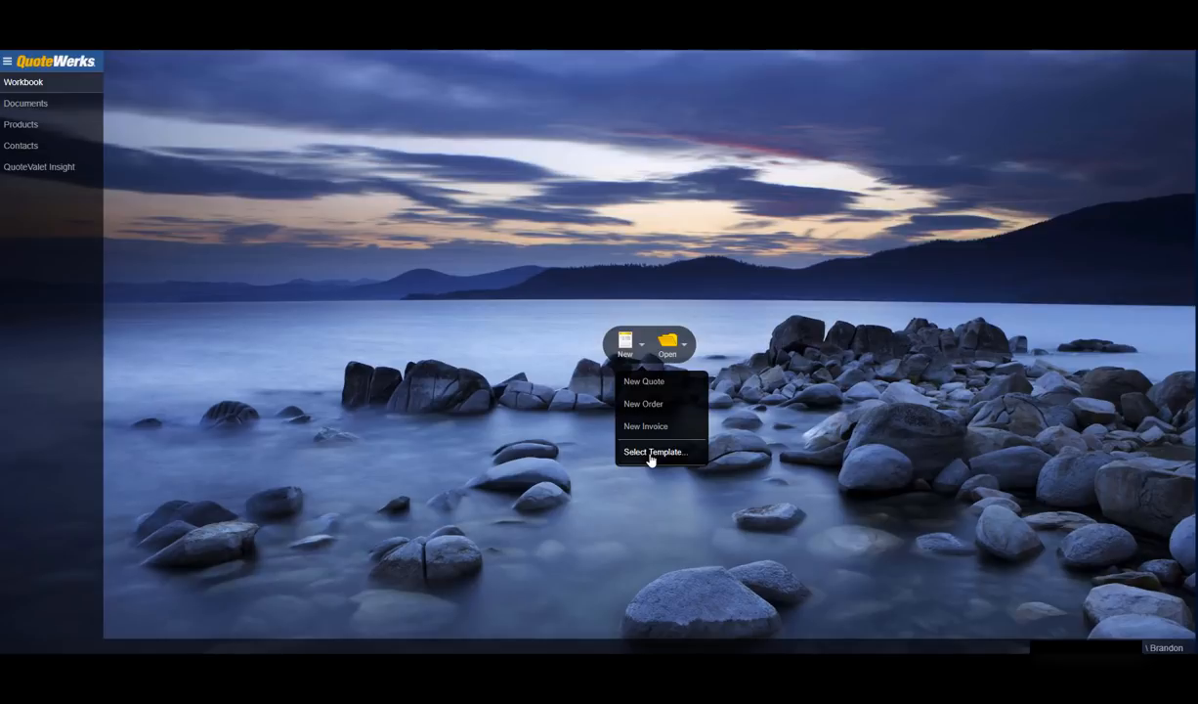
# Step: Create a new blank quote named 'Autotask Example'
pyautogui.click(644, 382)
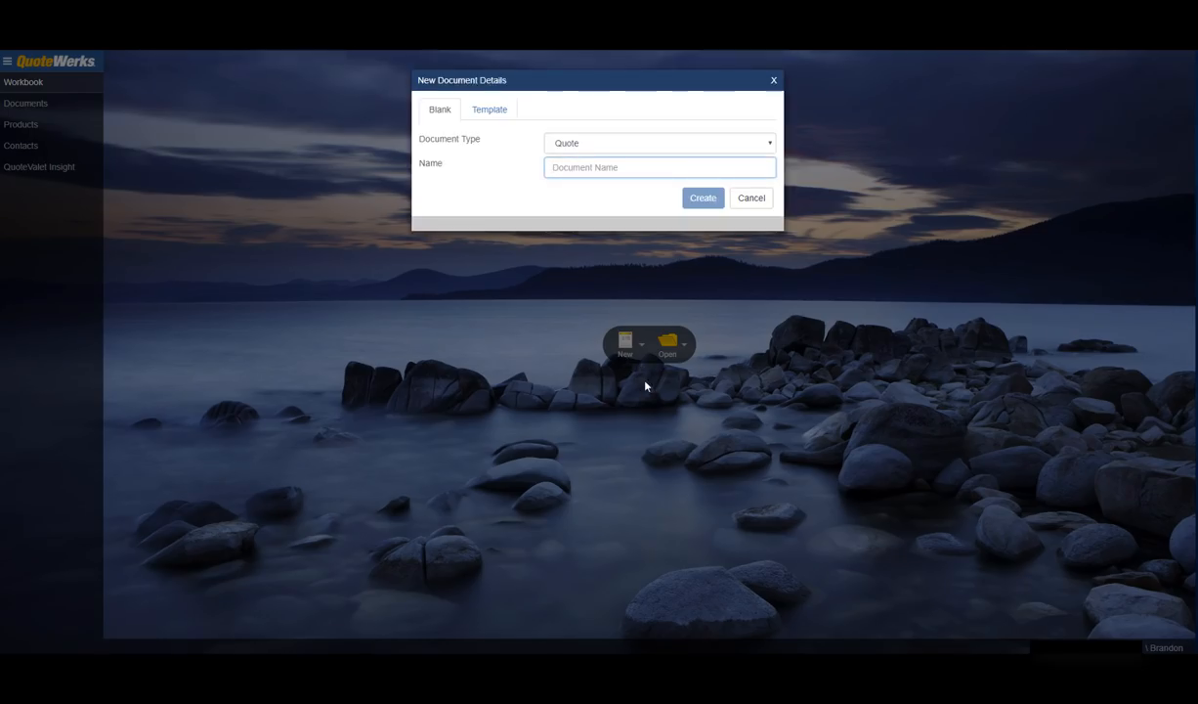
pyautogui.write('Autotask Ex')
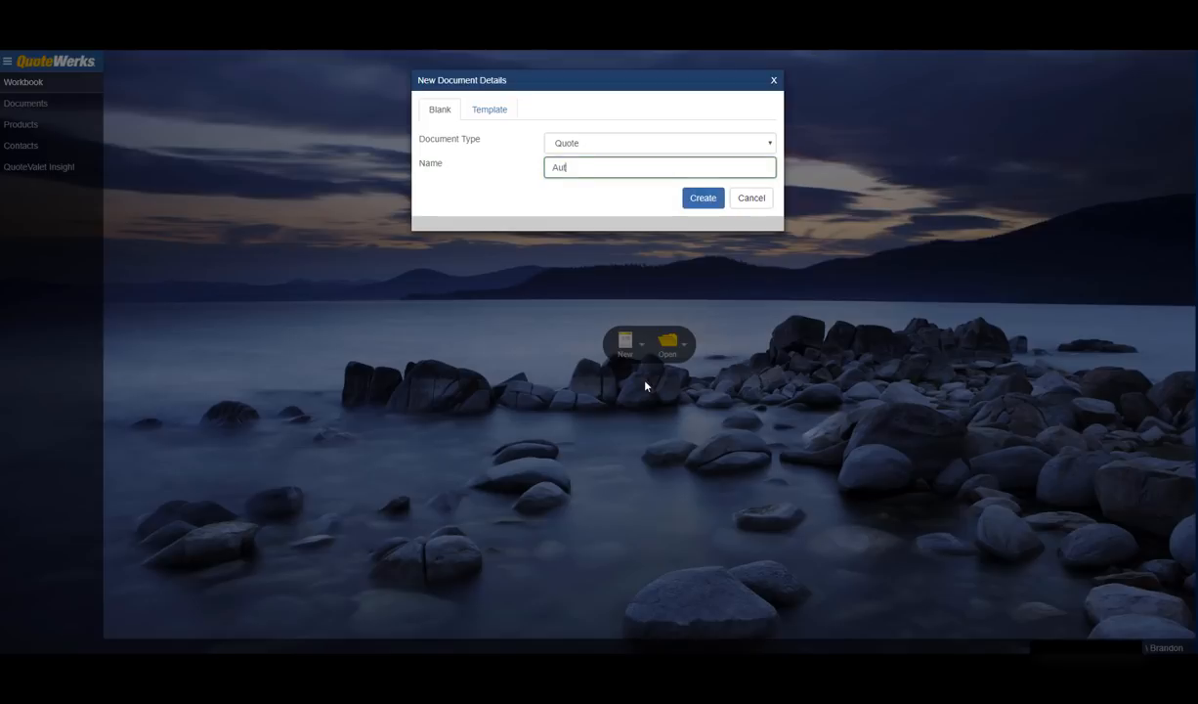
pyautogui.write('ample')
pyautogui.click(687, 199)
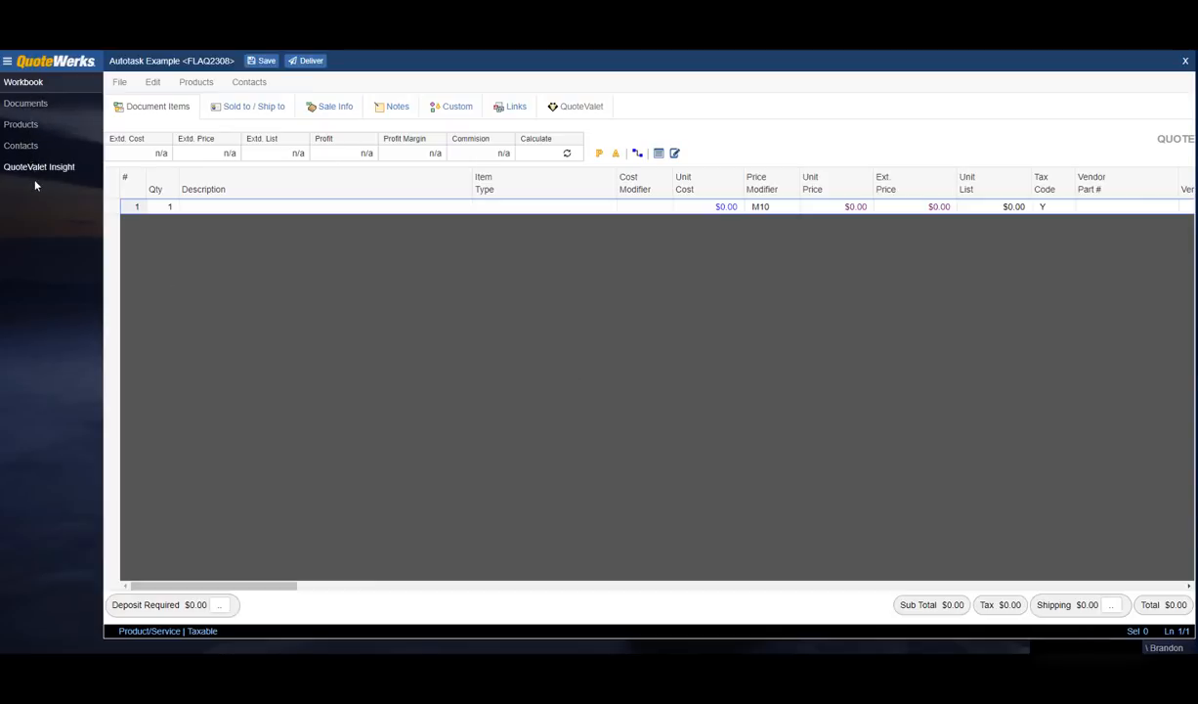
# Step: Glance at the user account panel, then go to the Documents search page
pyautogui.click(8, 63)
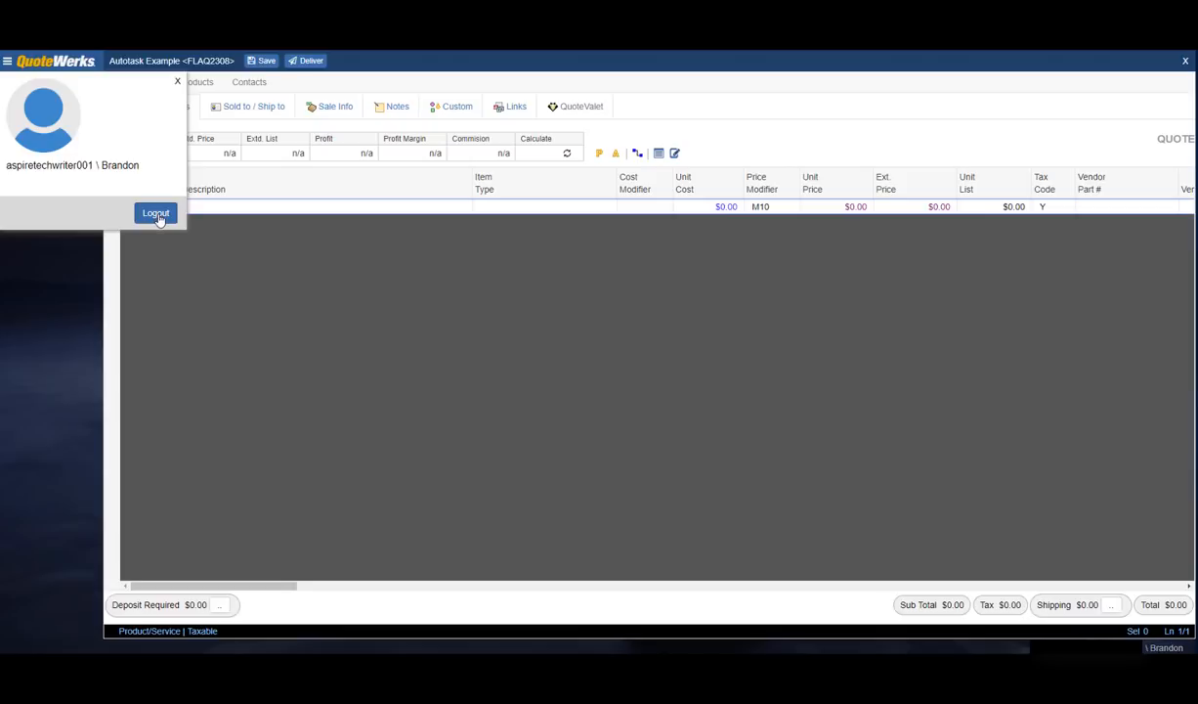
pyautogui.click(177, 81)
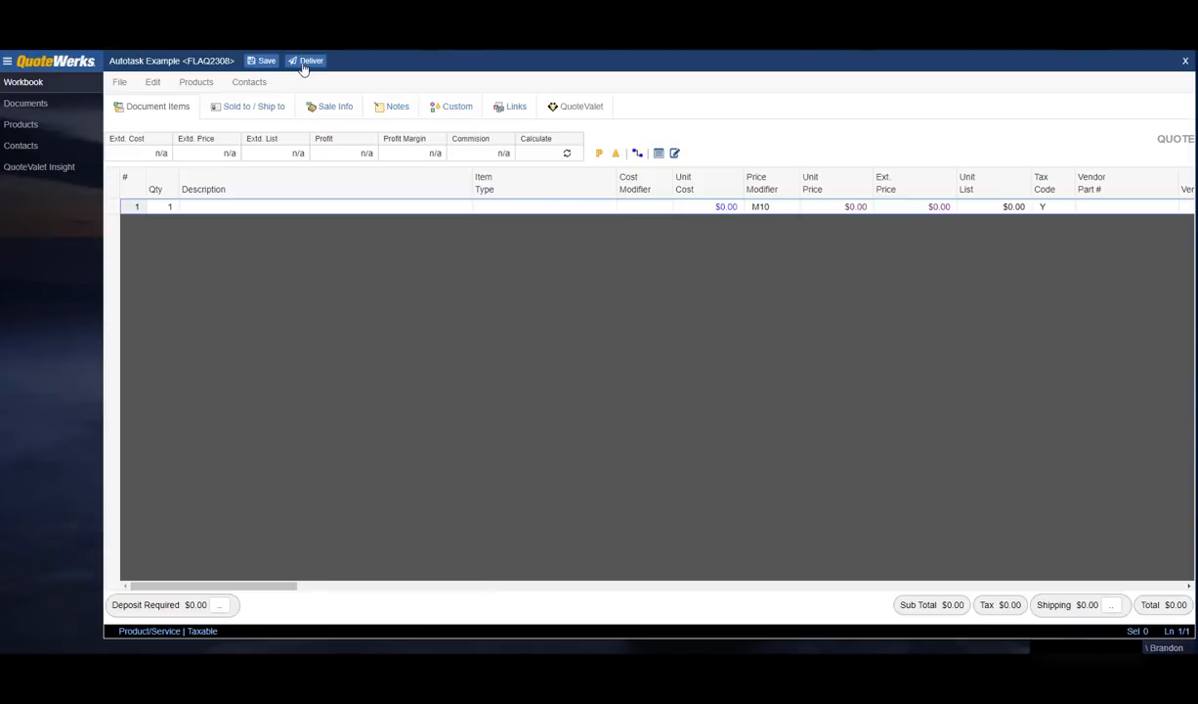
pyautogui.click(32, 108)
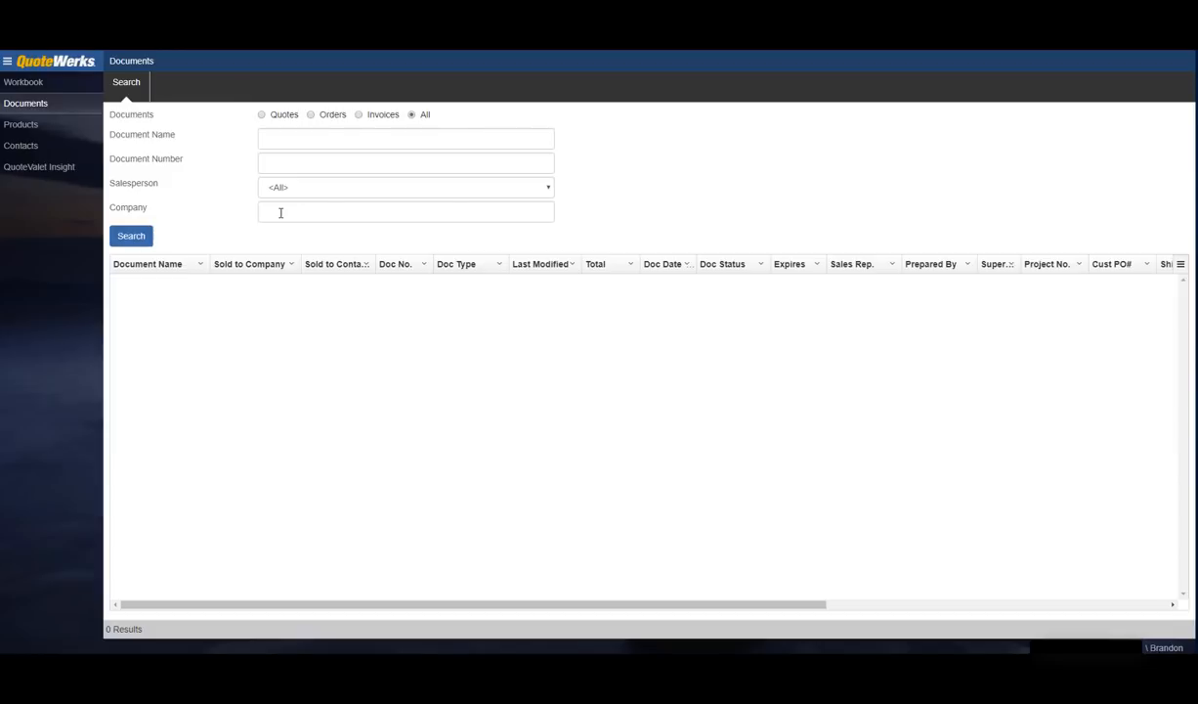
# Step: Visit the Products and Contacts pages, ending on the QuoteValet Insight login page
pyautogui.click(38, 130)
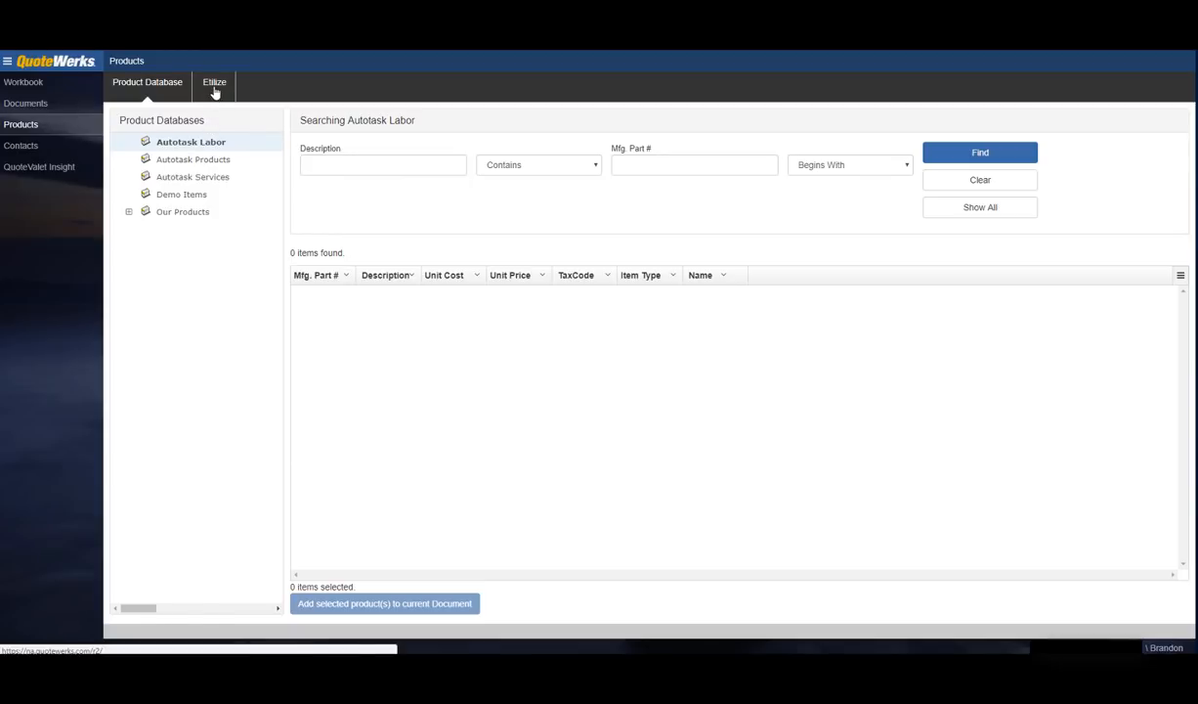
pyautogui.click(43, 148)
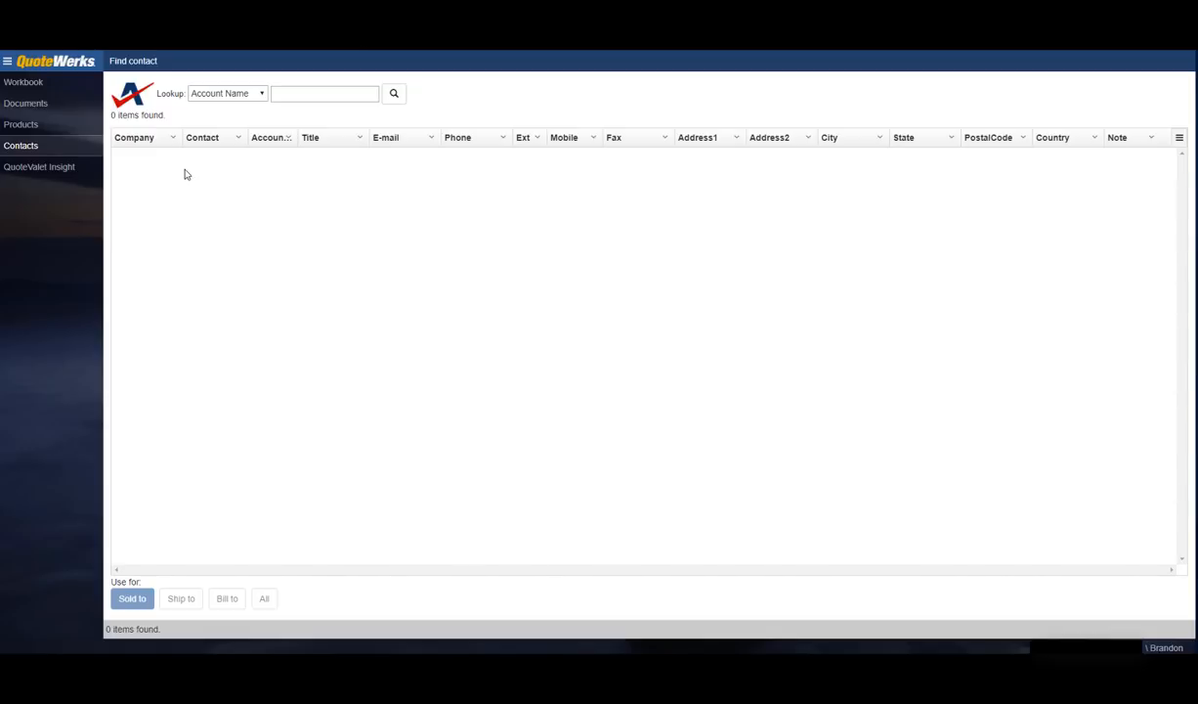
pyautogui.click(49, 168)
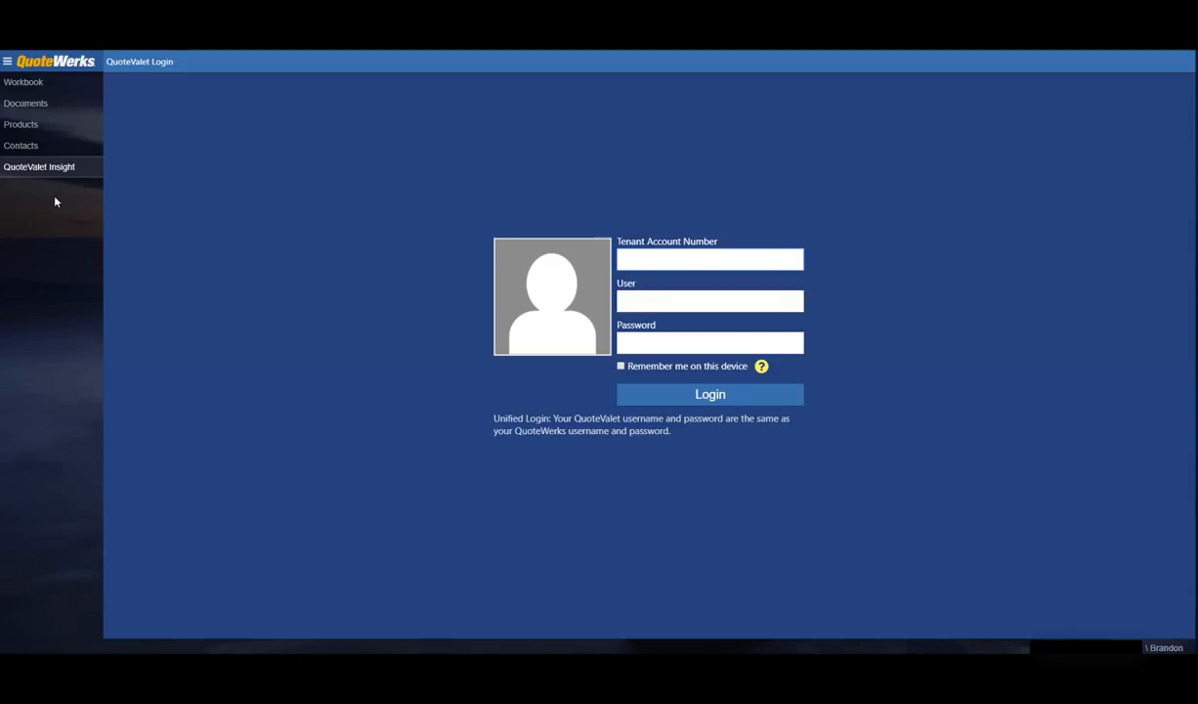
# Step: Search Autotask contacts by Account Name 'aspire' for the quote's Sold to address
pyautogui.click(35, 86)
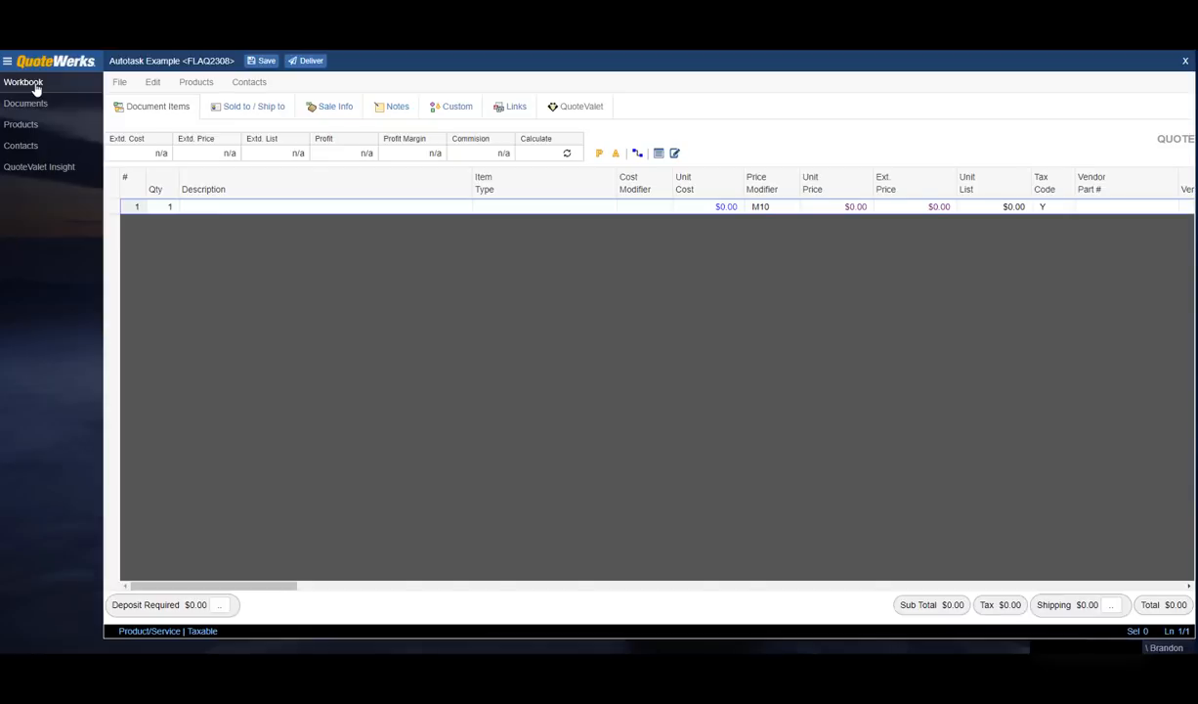
pyautogui.click(237, 112)
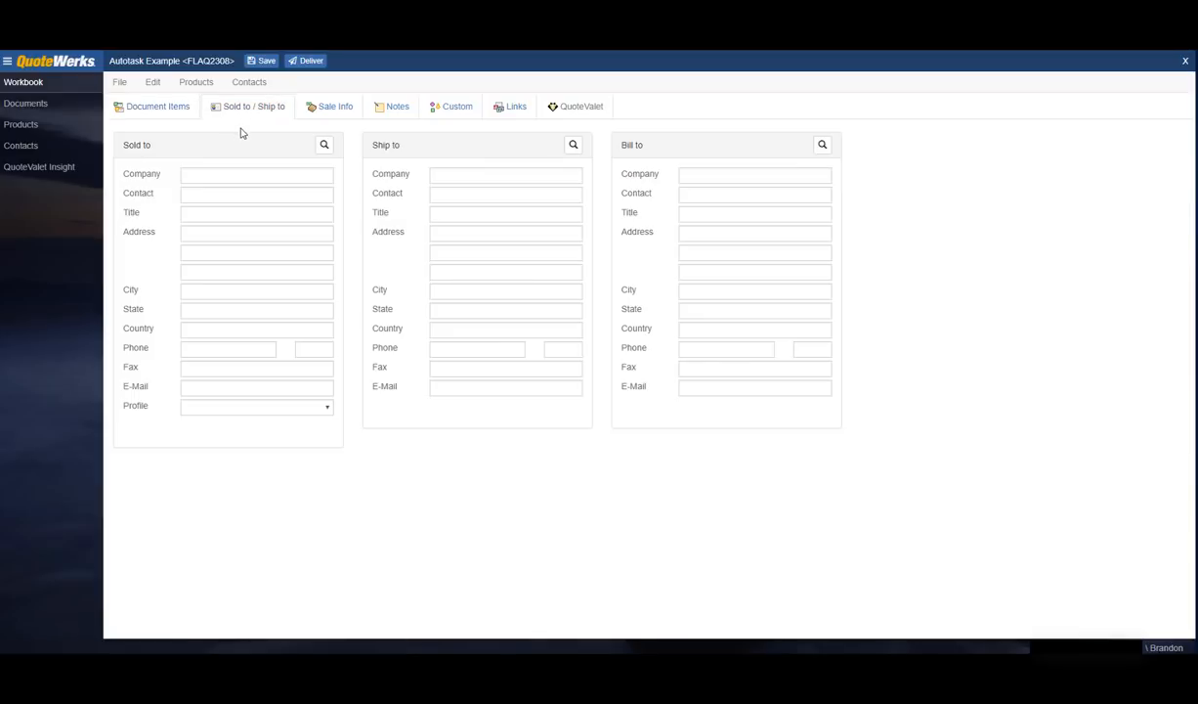
pyautogui.click(325, 146)
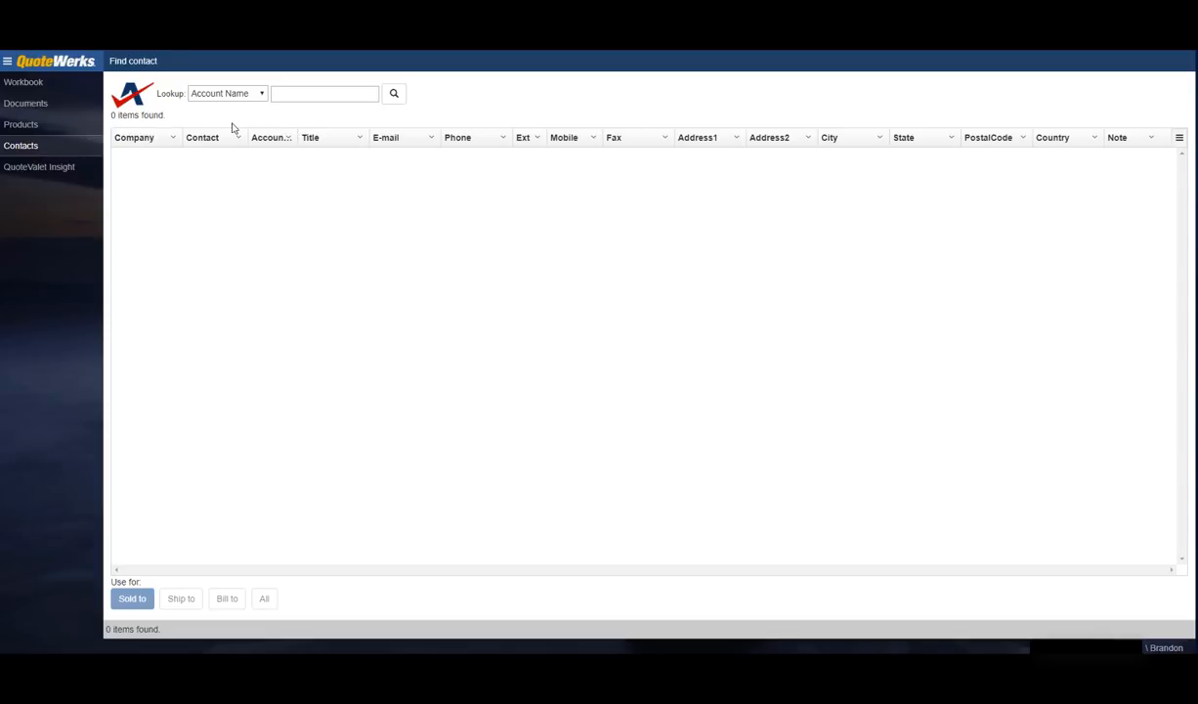
pyautogui.click(261, 94)
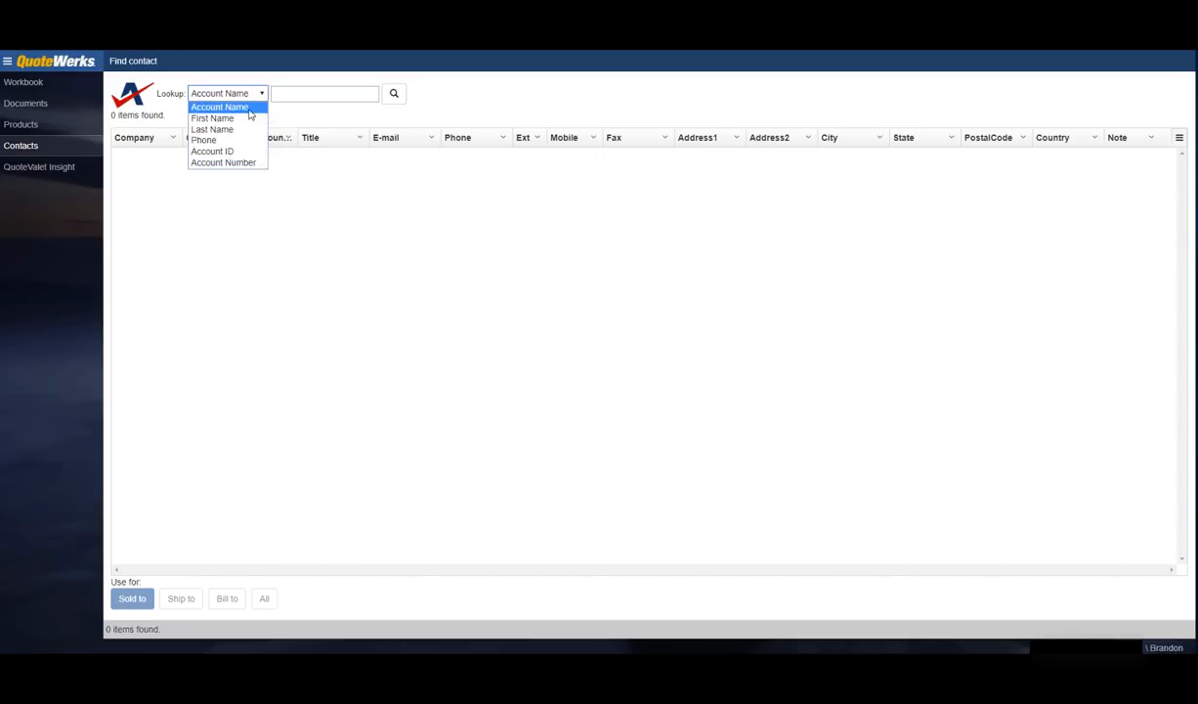
pyautogui.click(249, 106)
pyautogui.click(288, 95)
pyautogui.write('aspire')
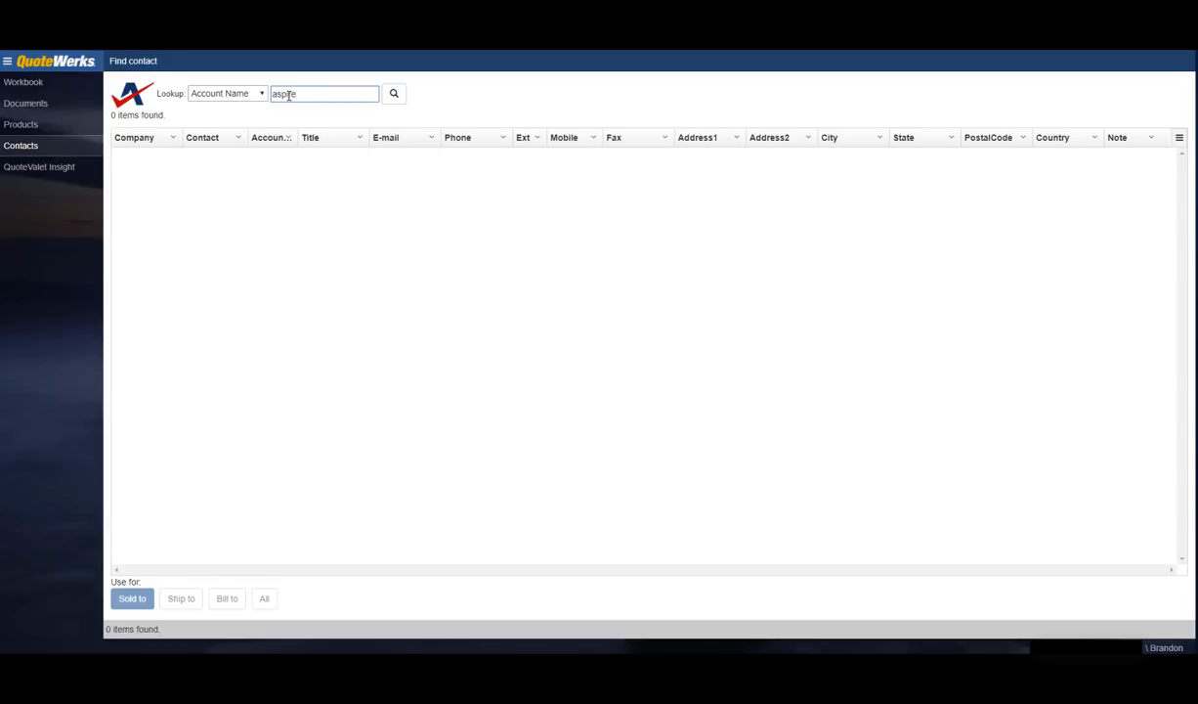
pyautogui.press('Return')
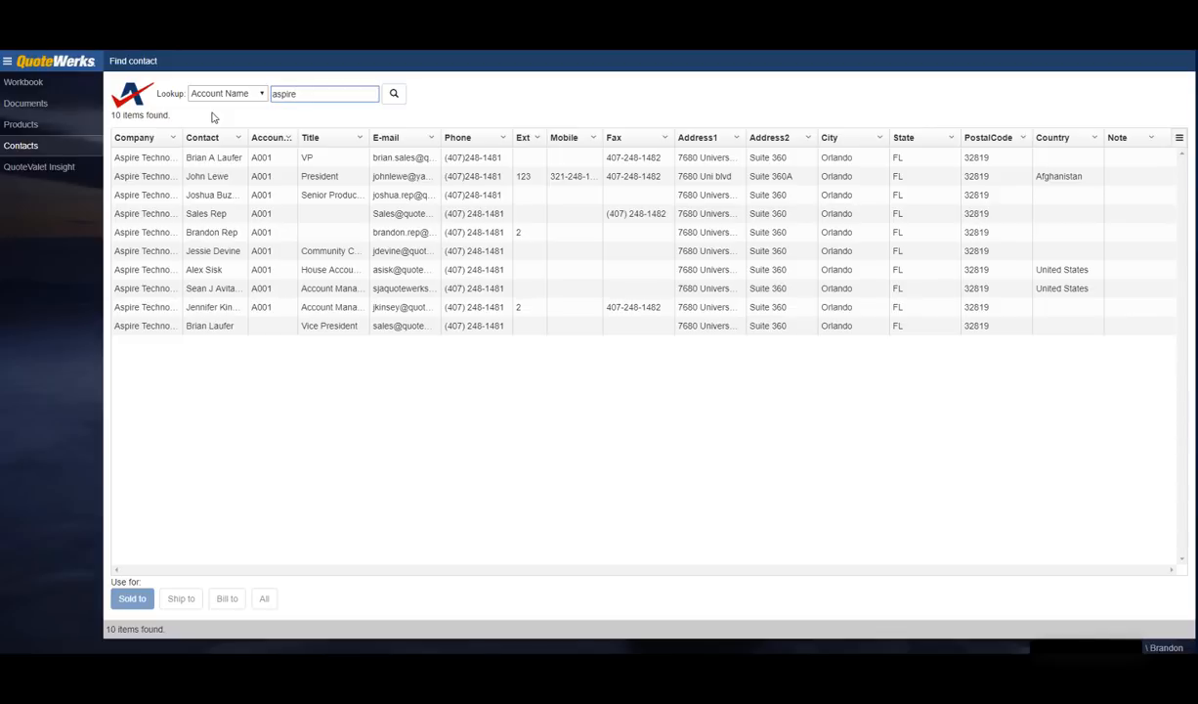
# Step: Apply the Aspire Technologies sales contact to Sold to, Ship to and Bill to
pyautogui.click(216, 233)
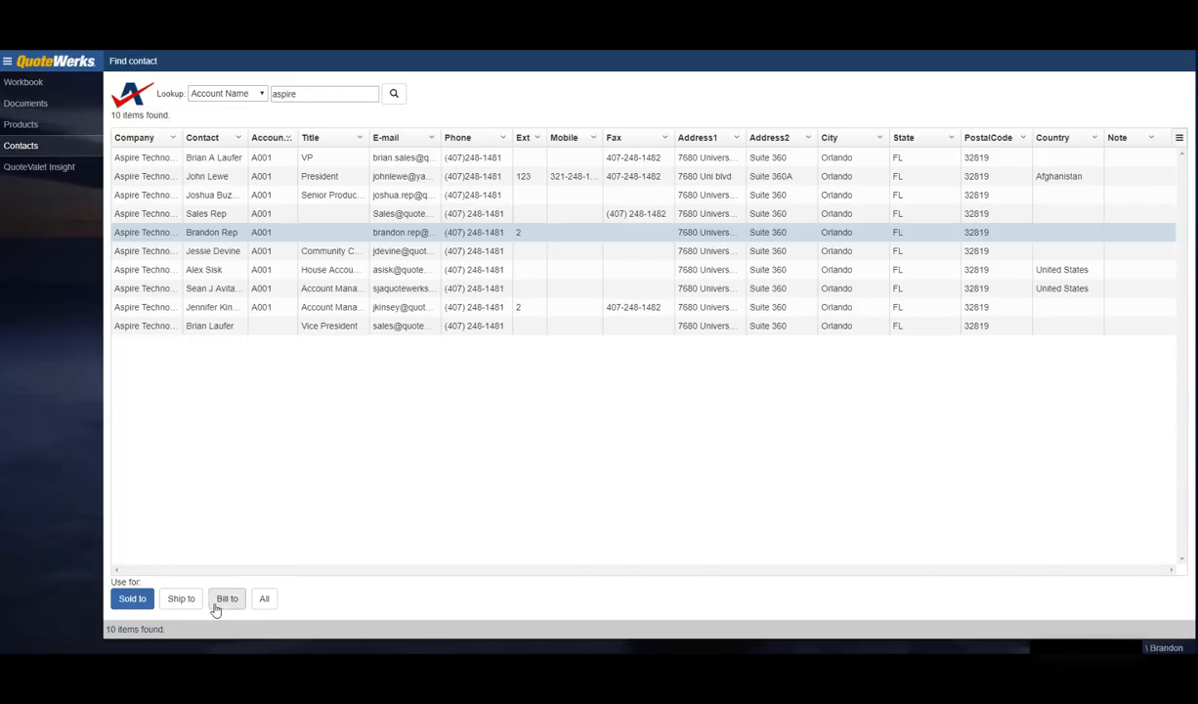
pyautogui.click(265, 600)
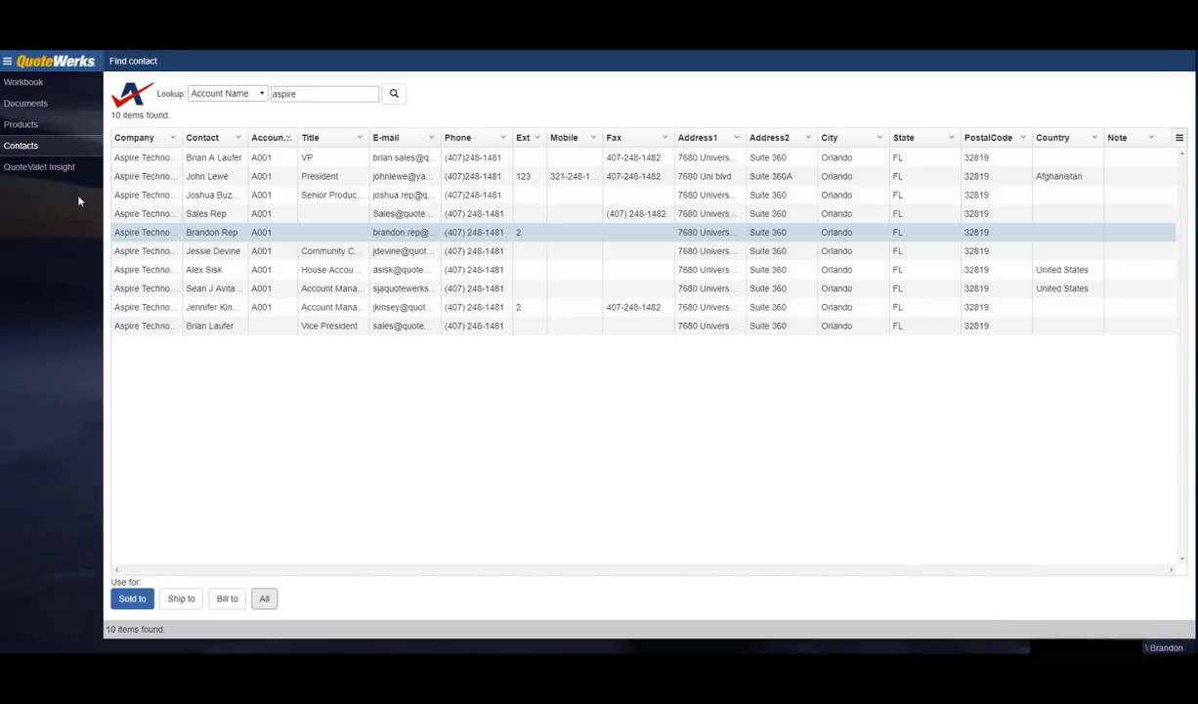
pyautogui.click(39, 86)
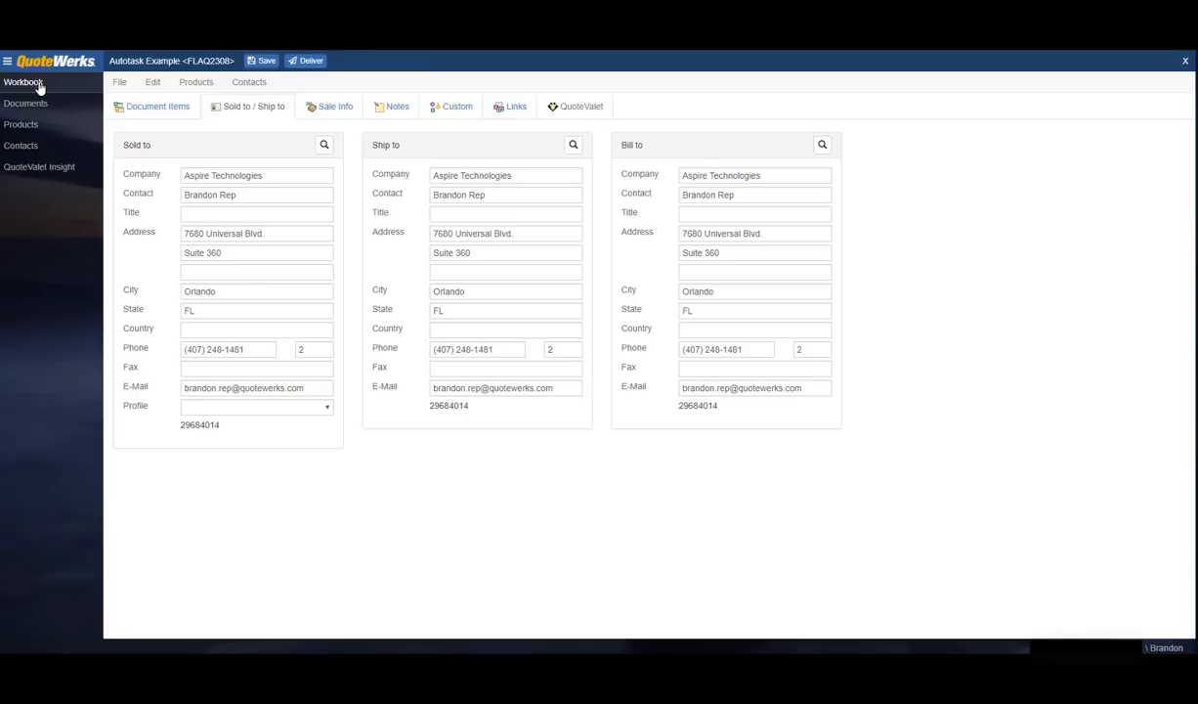
# Step: Insert a 'Products' section header above the first quote line
pyautogui.click(158, 107)
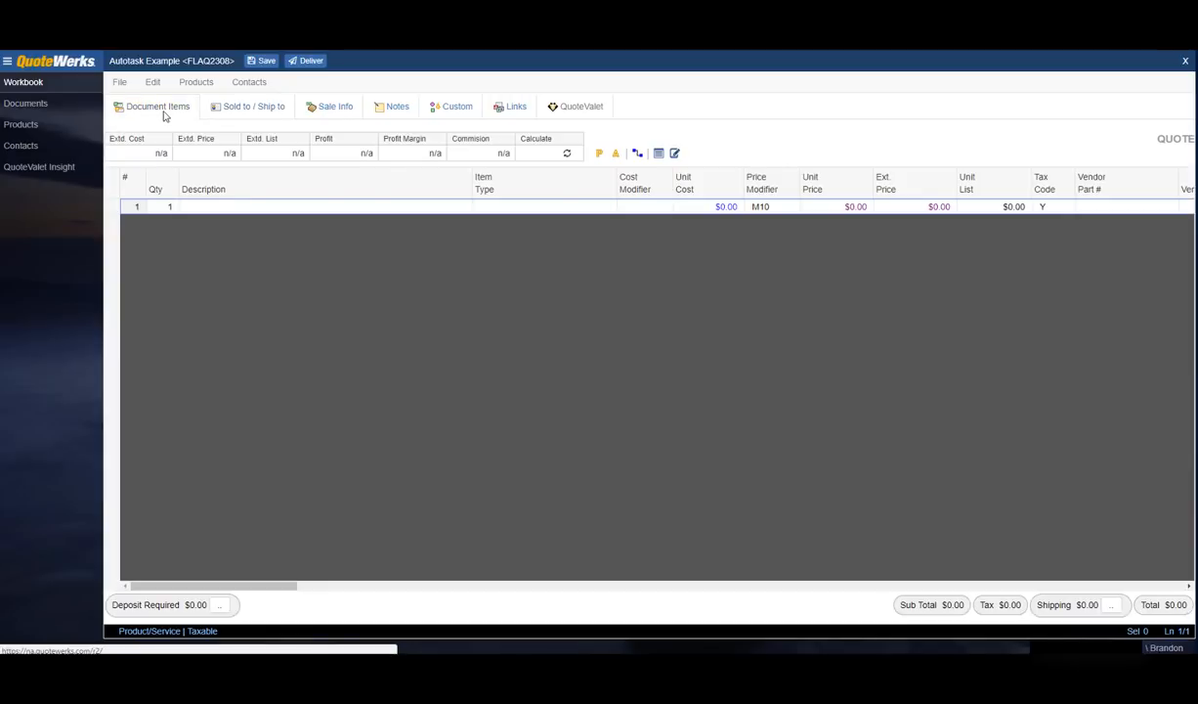
pyautogui.rightClick(112, 207)
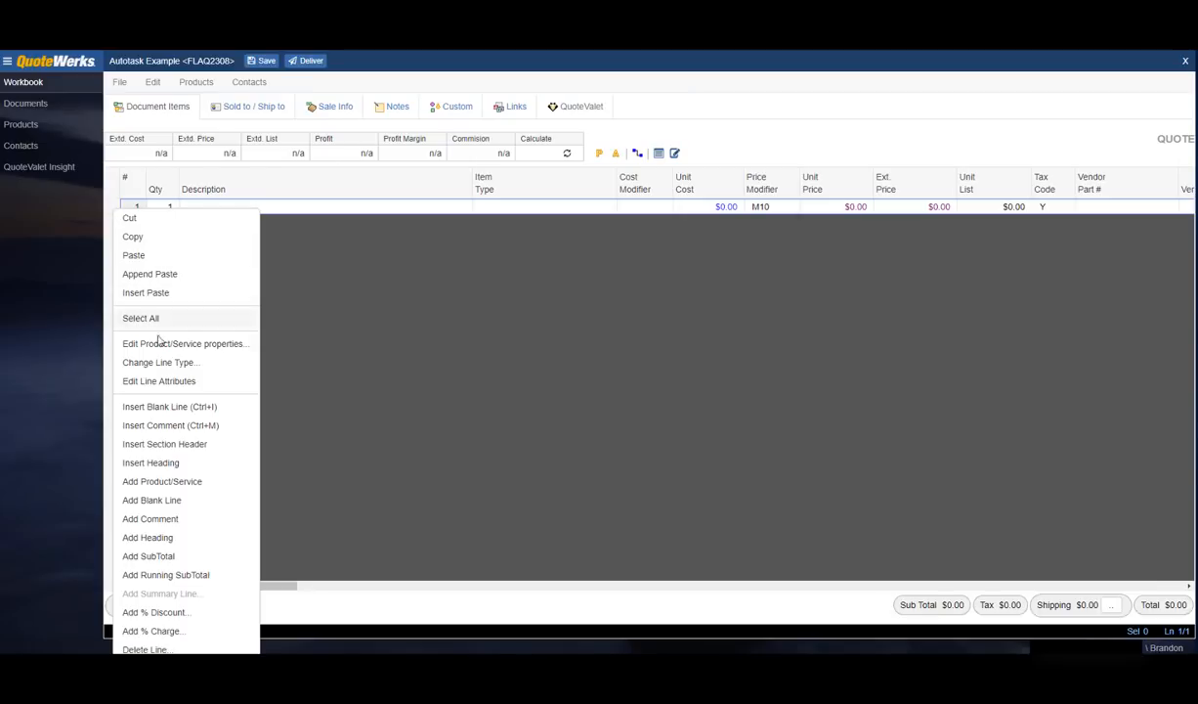
pyautogui.click(226, 449)
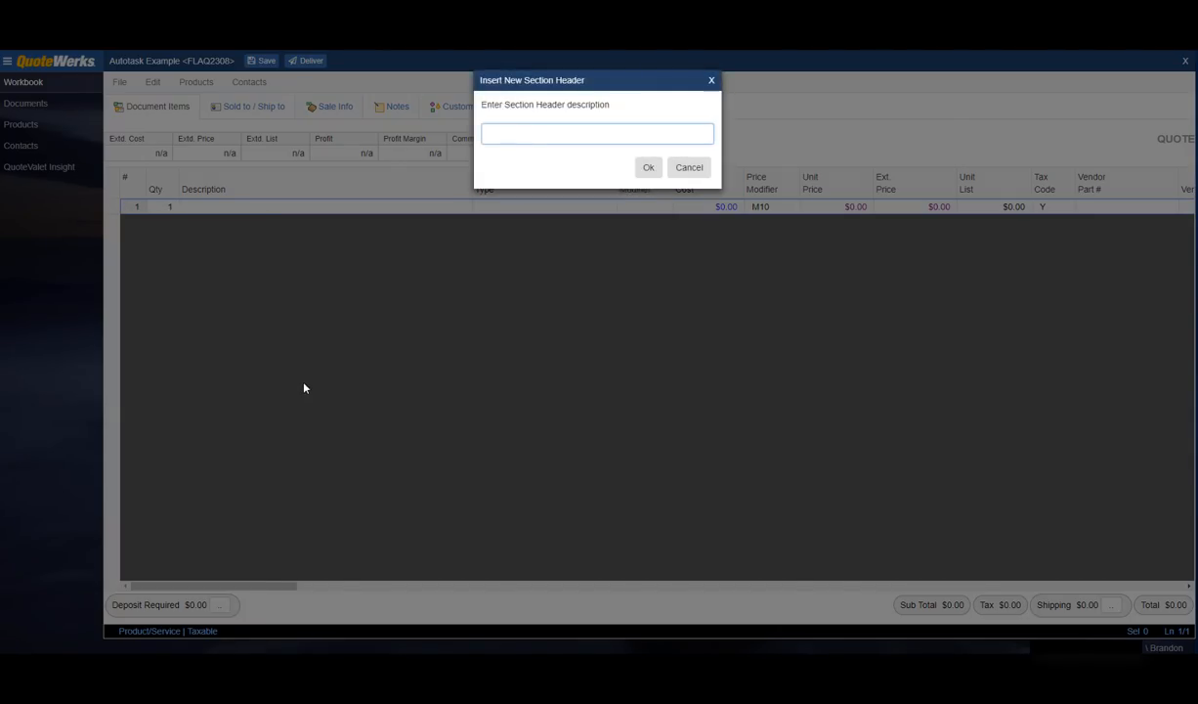
pyautogui.write('Products')
pyautogui.click(649, 167)
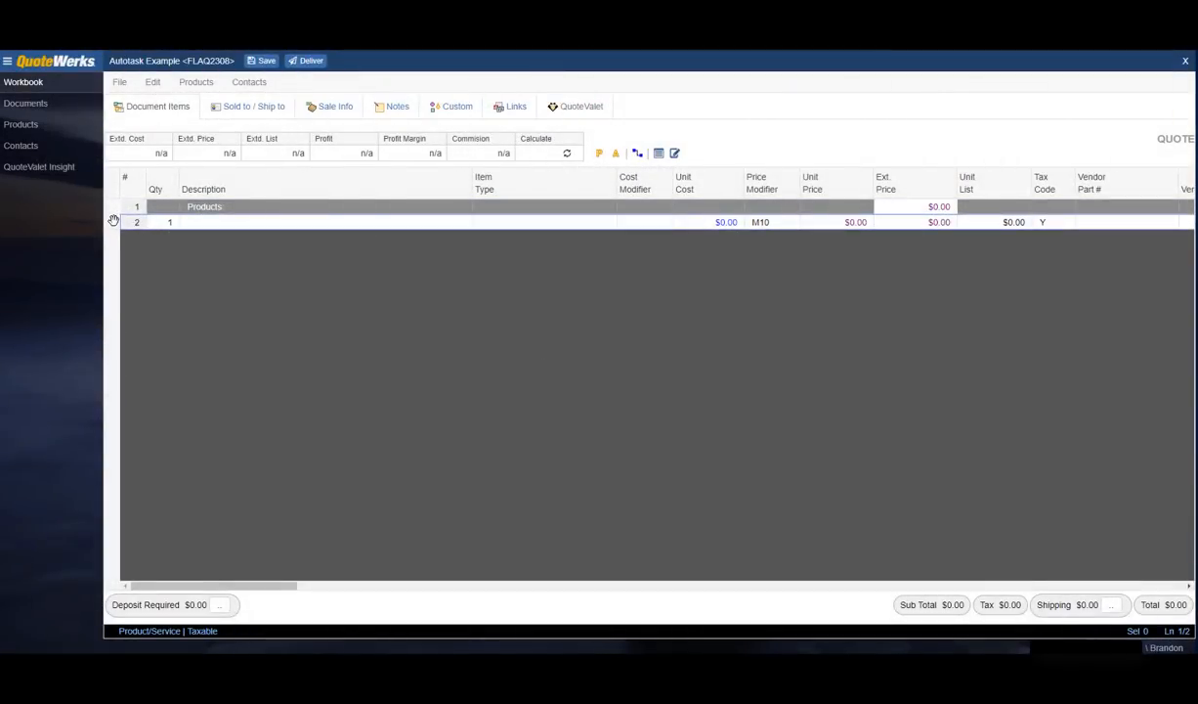
# Step: Insert a 'Services' section header on the quote
pyautogui.rightClick(112, 222)
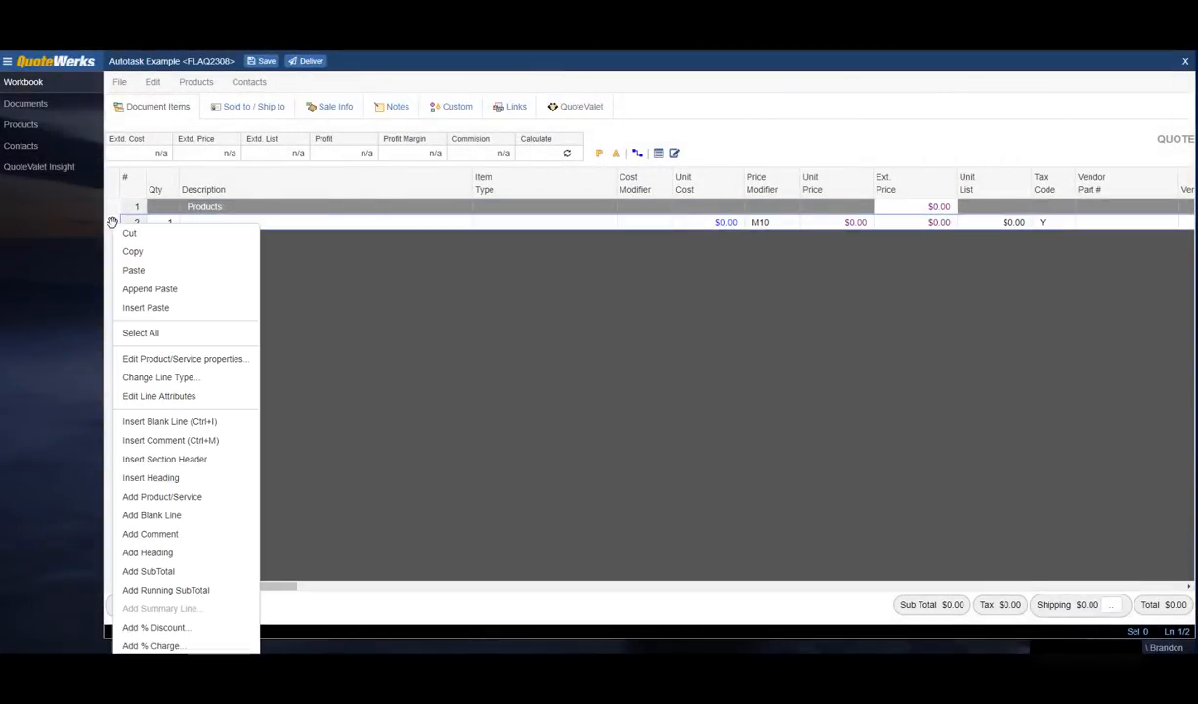
pyautogui.click(193, 458)
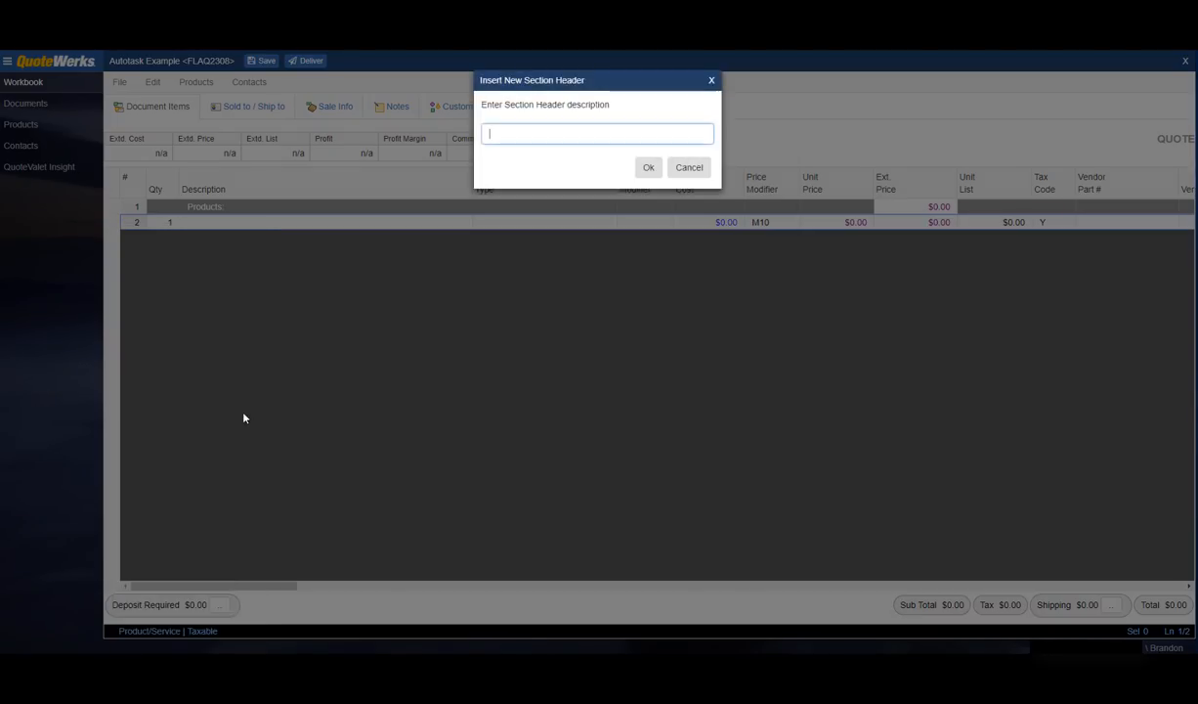
pyautogui.write('Services')
pyautogui.press('Return')
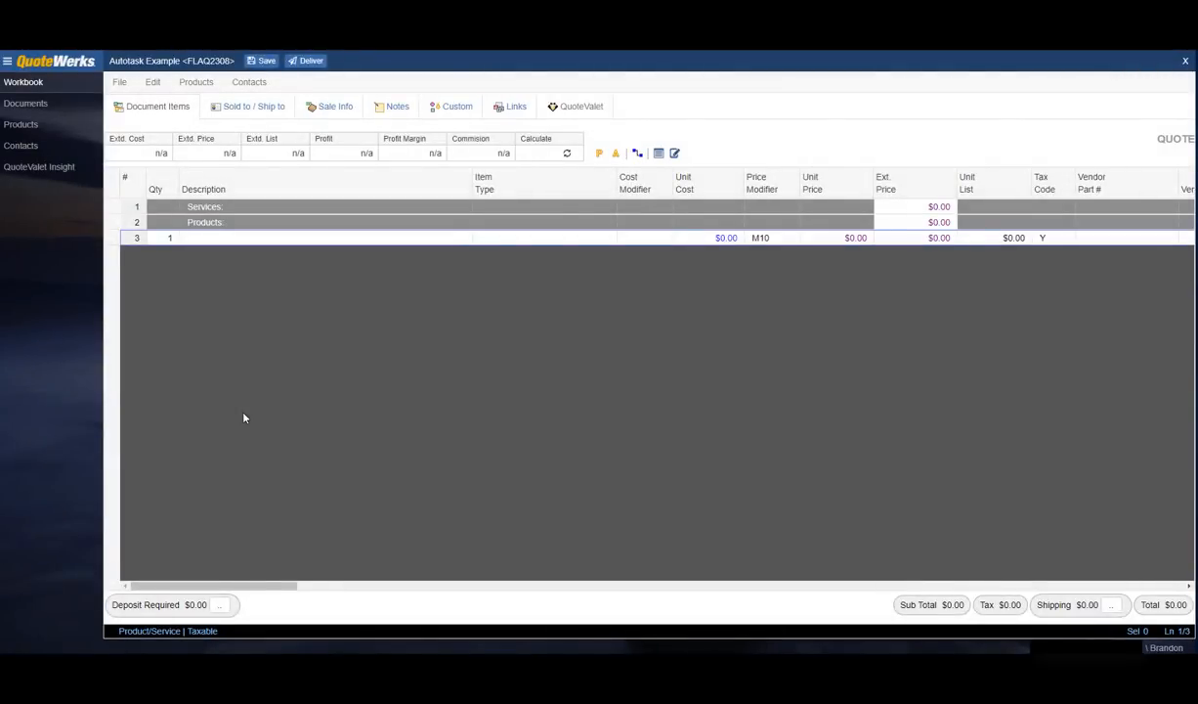
# Step: Insert an 'Optional Items' section header, correcting the typo
pyautogui.rightClick(118, 238)
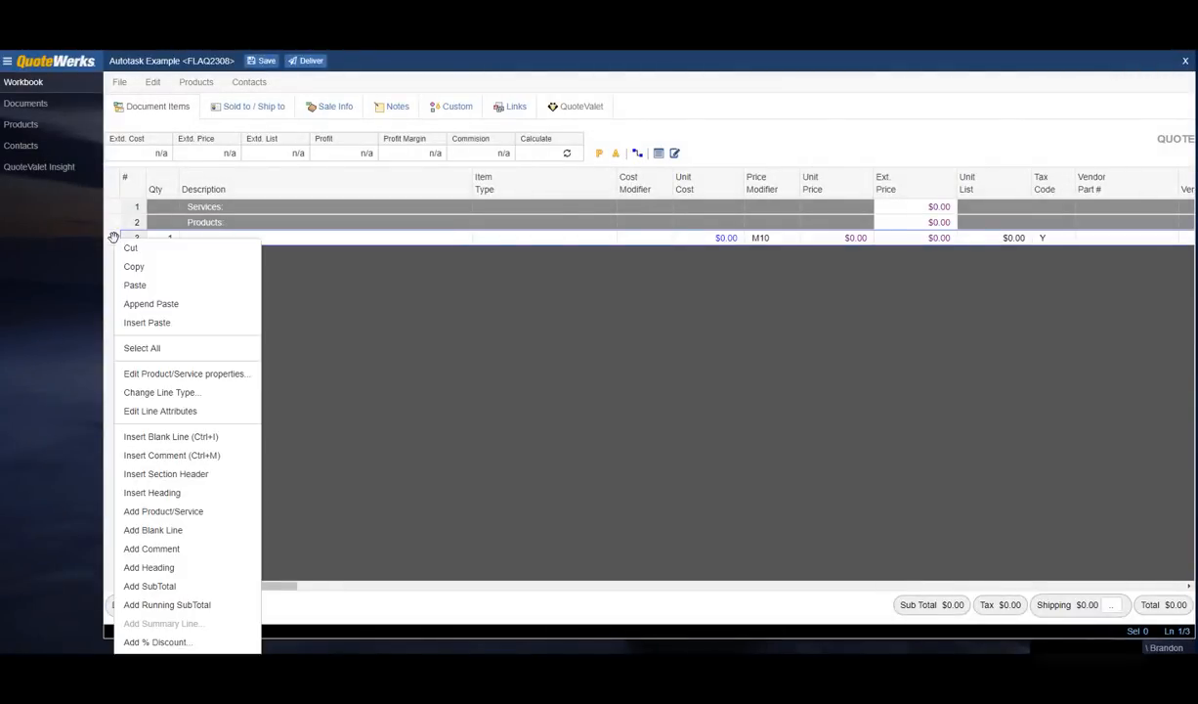
pyautogui.click(190, 474)
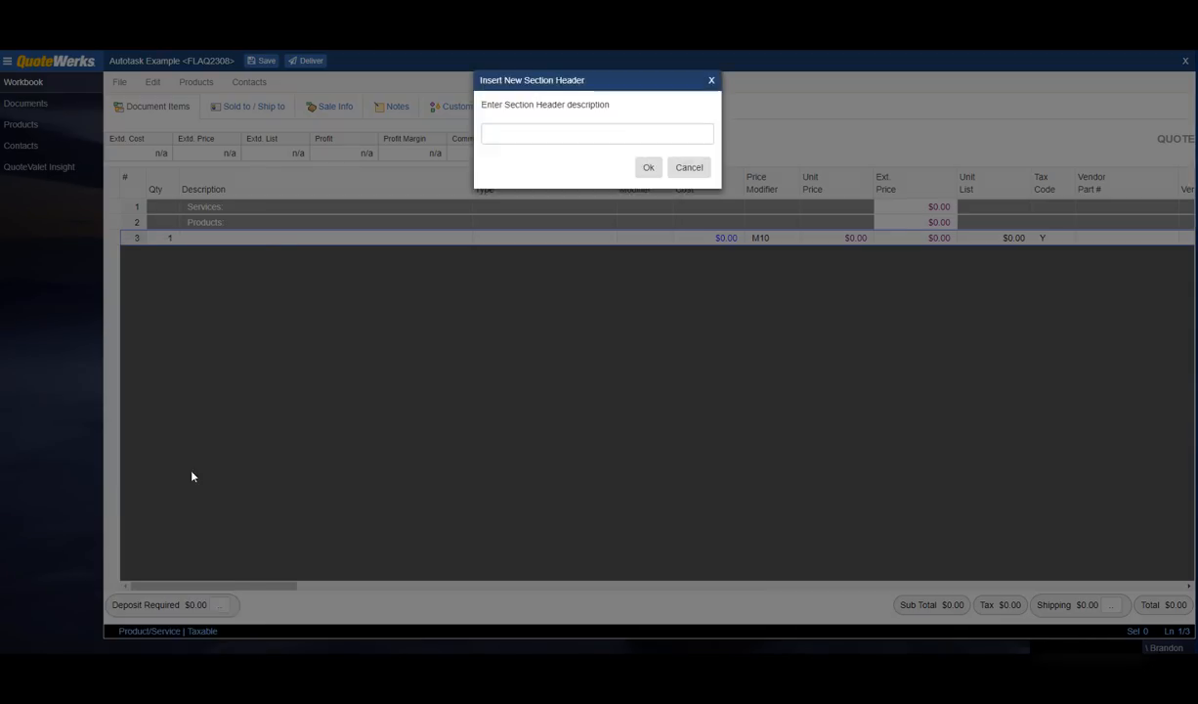
pyautogui.write('Optioan')
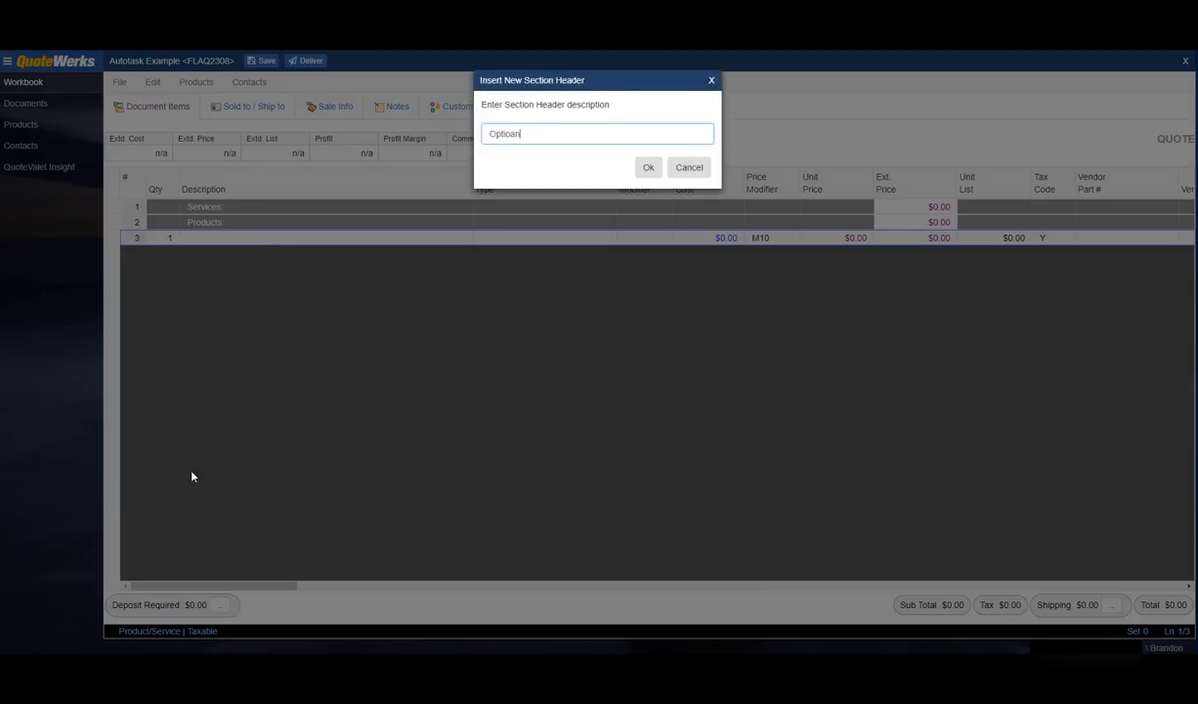
pyautogui.press('BackSpace')
pyautogui.press('BackSpace')
pyautogui.write('nal Items')
pyautogui.press('Return')
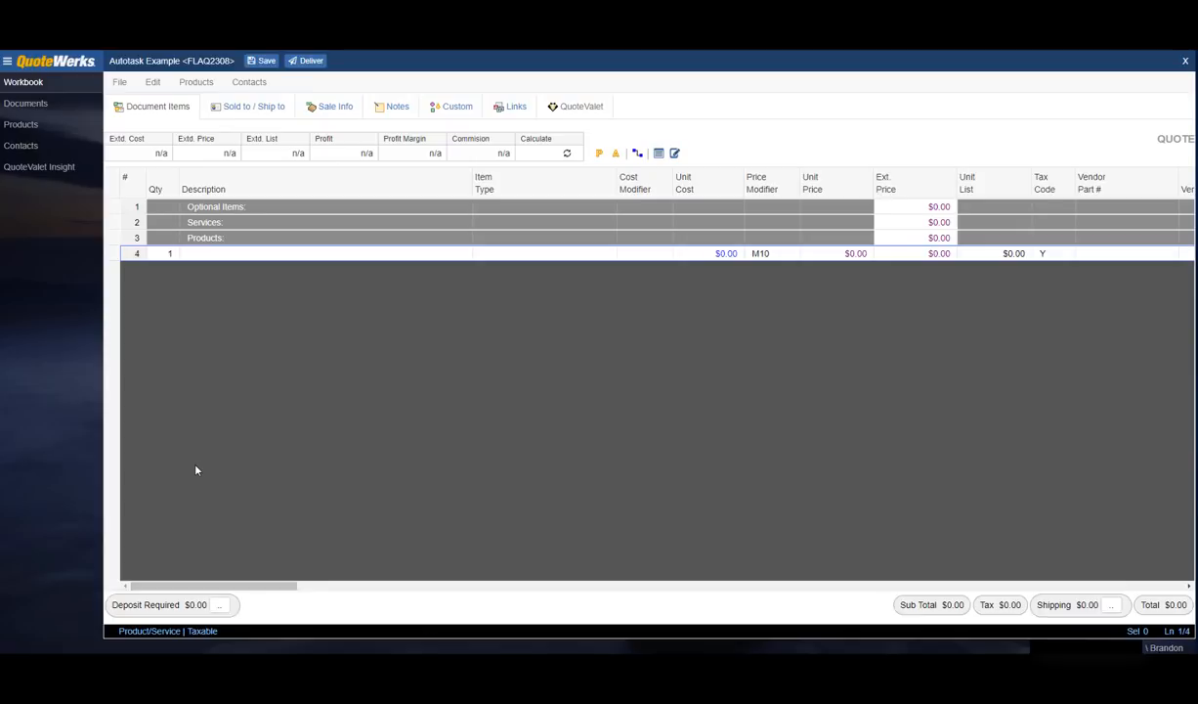
# Step: Open the product database lookup from the Products menu
pyautogui.click(197, 84)
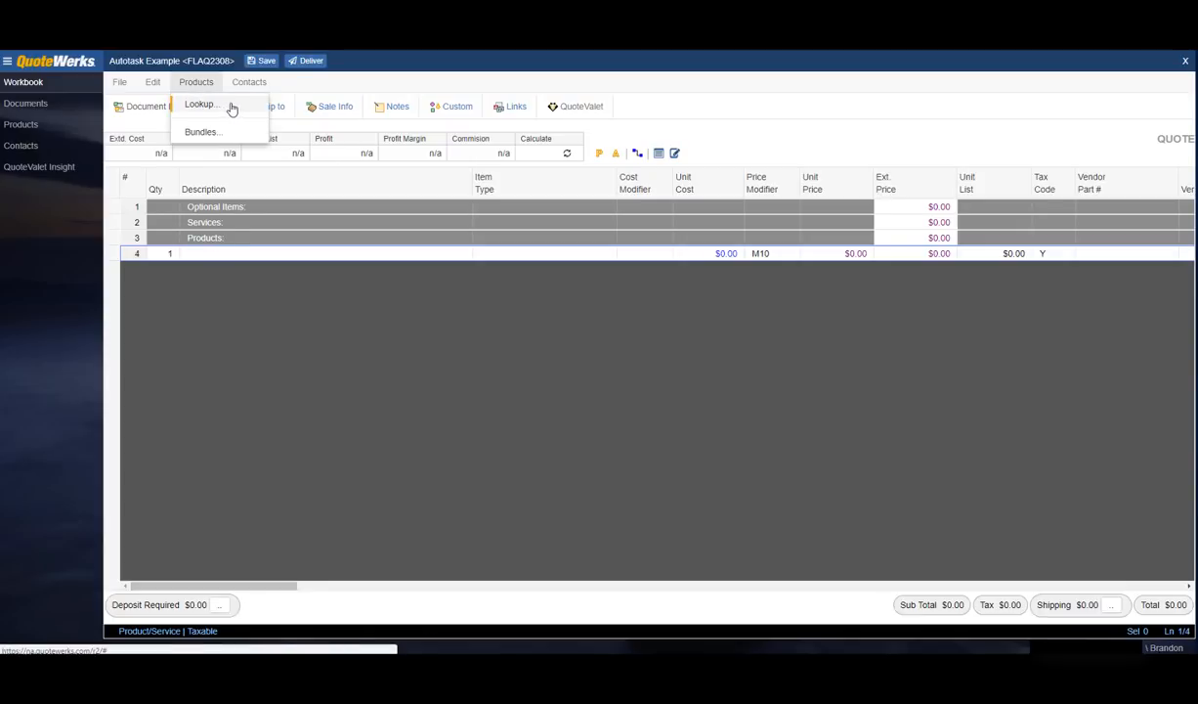
pyautogui.click(21, 125)
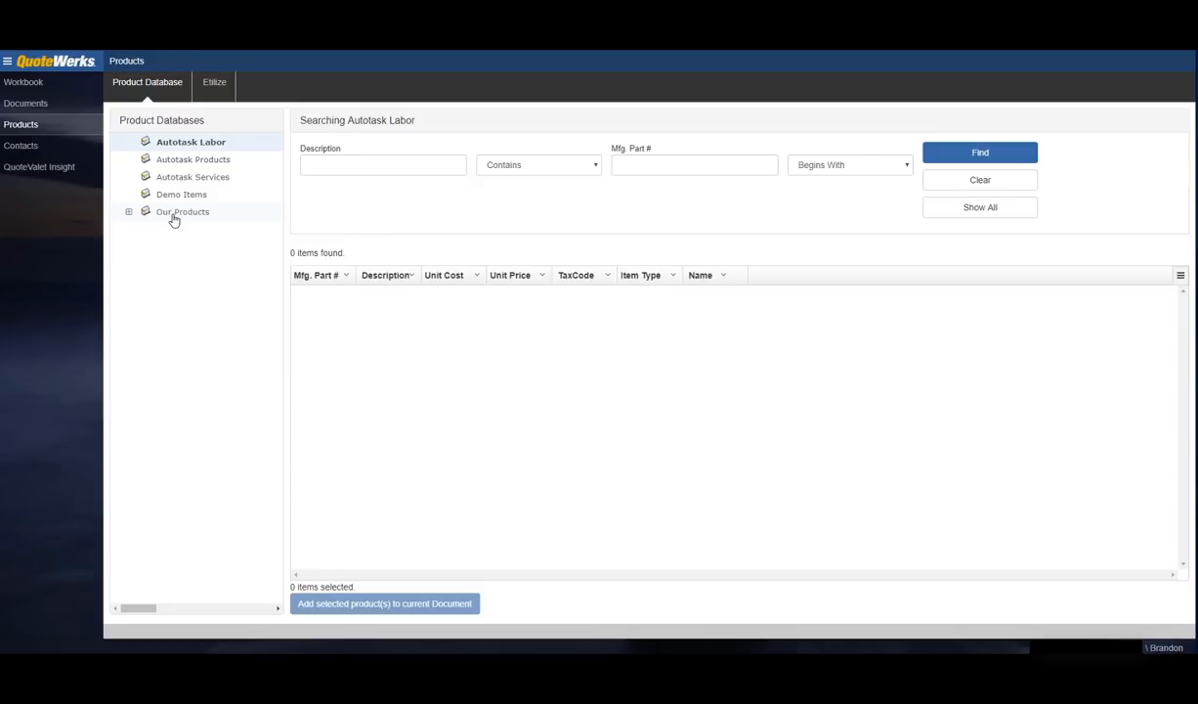
# Step: Find 'cisco' in Autotask Products and add the ASA-SSM security module and VPN Client
pyautogui.click(193, 162)
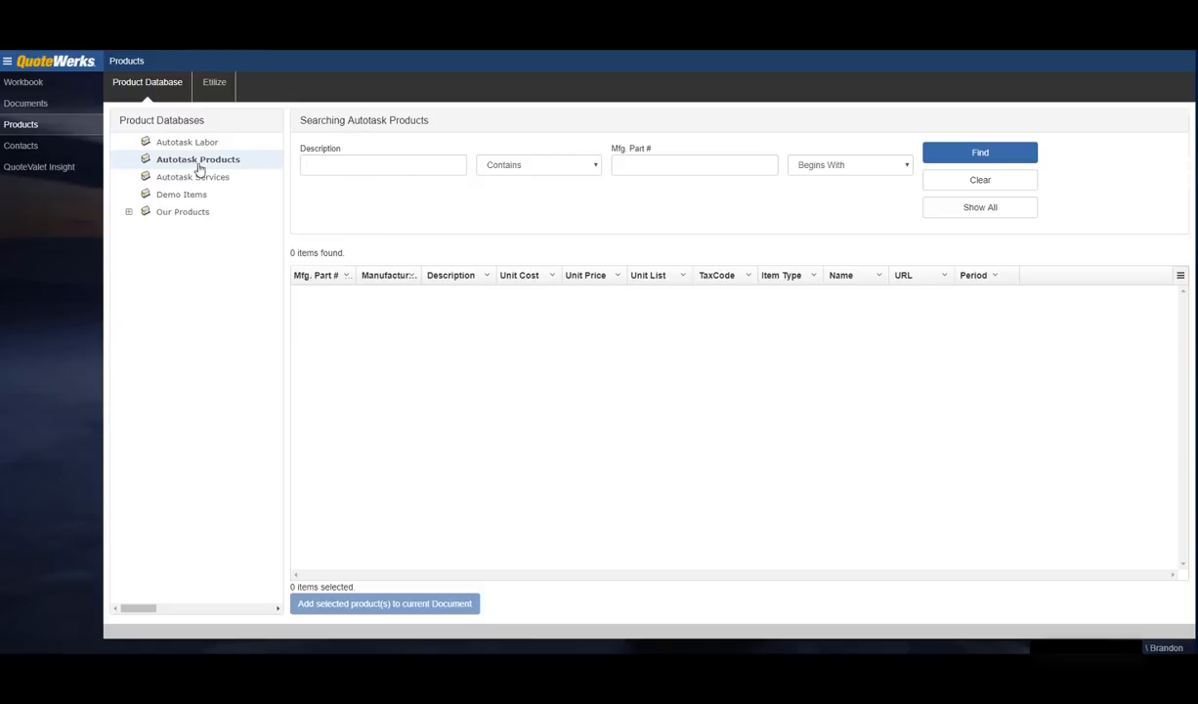
pyautogui.click(313, 163)
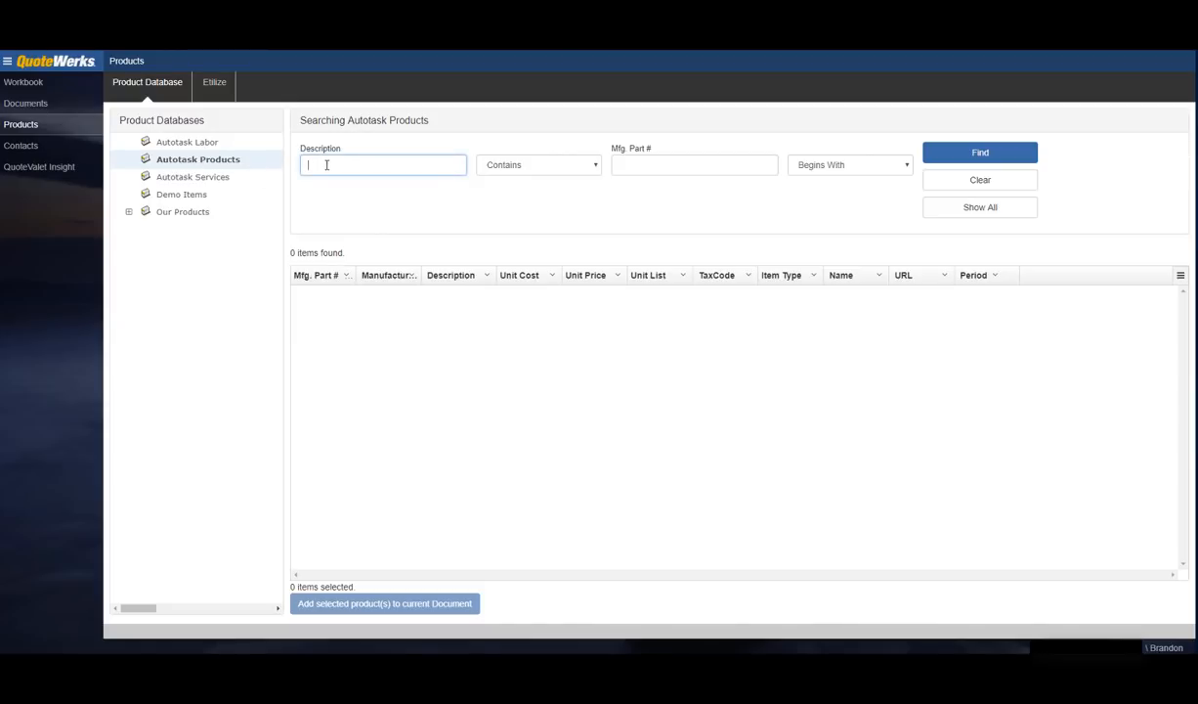
pyautogui.write('cisco')
pyautogui.click(940, 156)
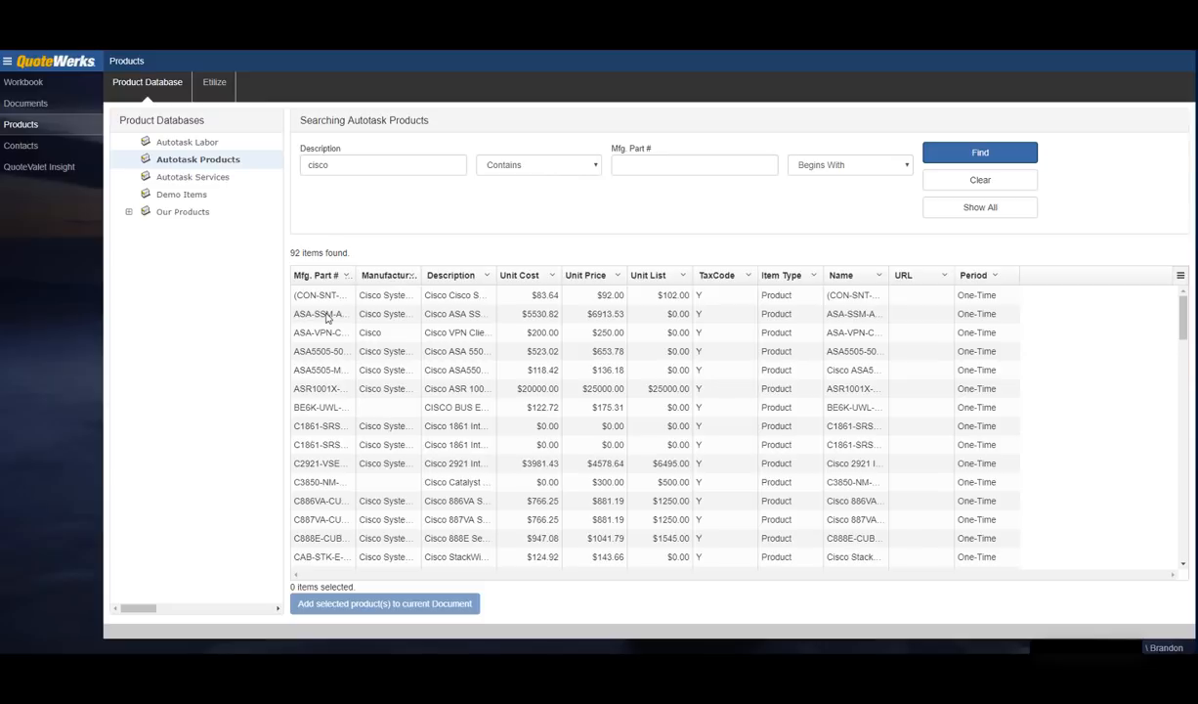
pyautogui.click(327, 318)
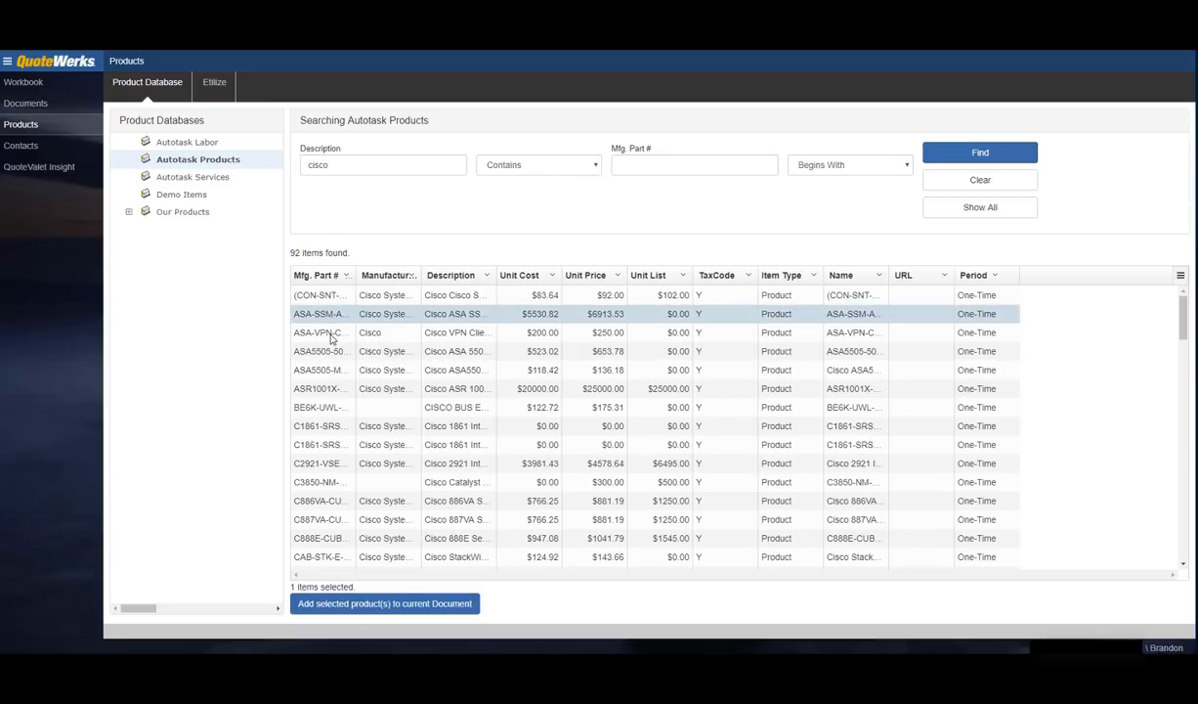
pyautogui.keyDown('ctrl'); pyautogui.click(332, 337); pyautogui.keyUp('ctrl')
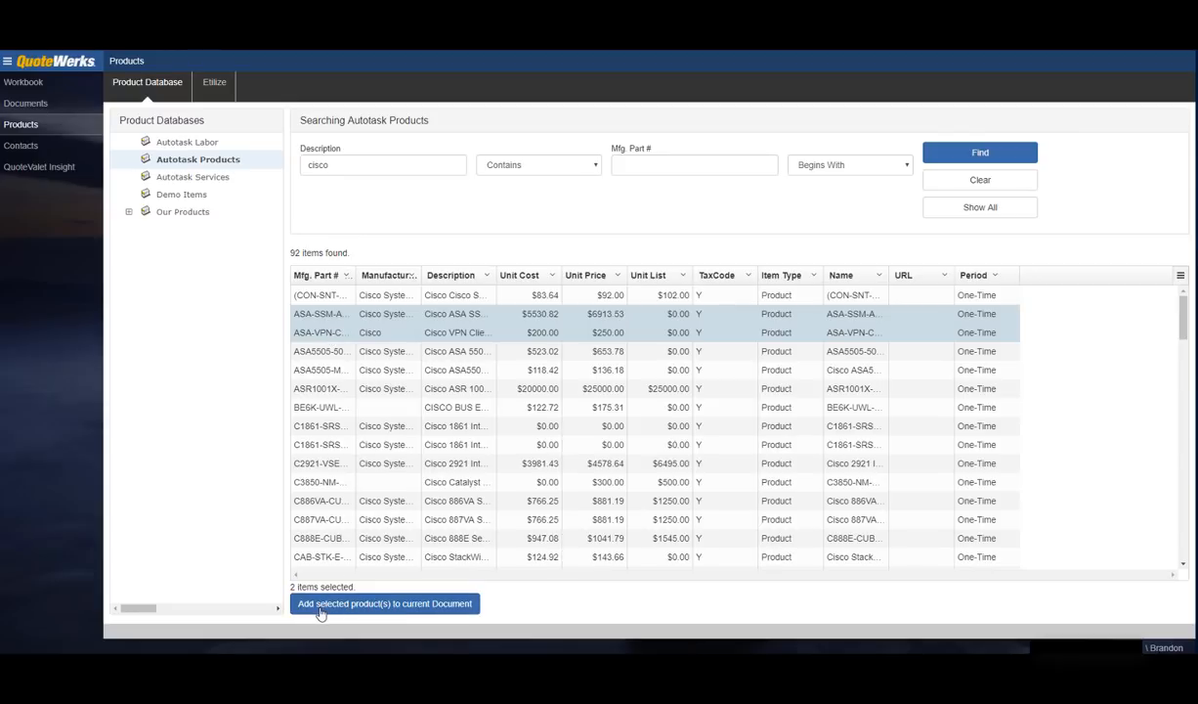
pyautogui.click(320, 608)
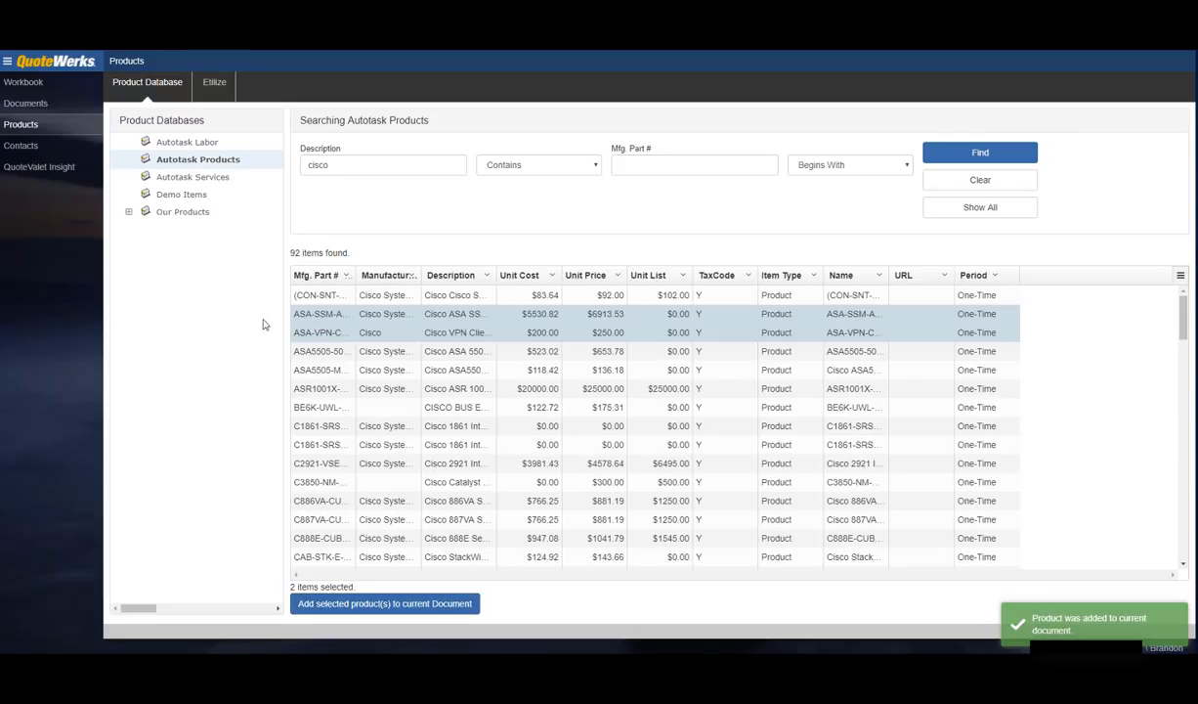
# Step: Check the quote, then switch the product search to the Autotask Services database
pyautogui.click(35, 88)
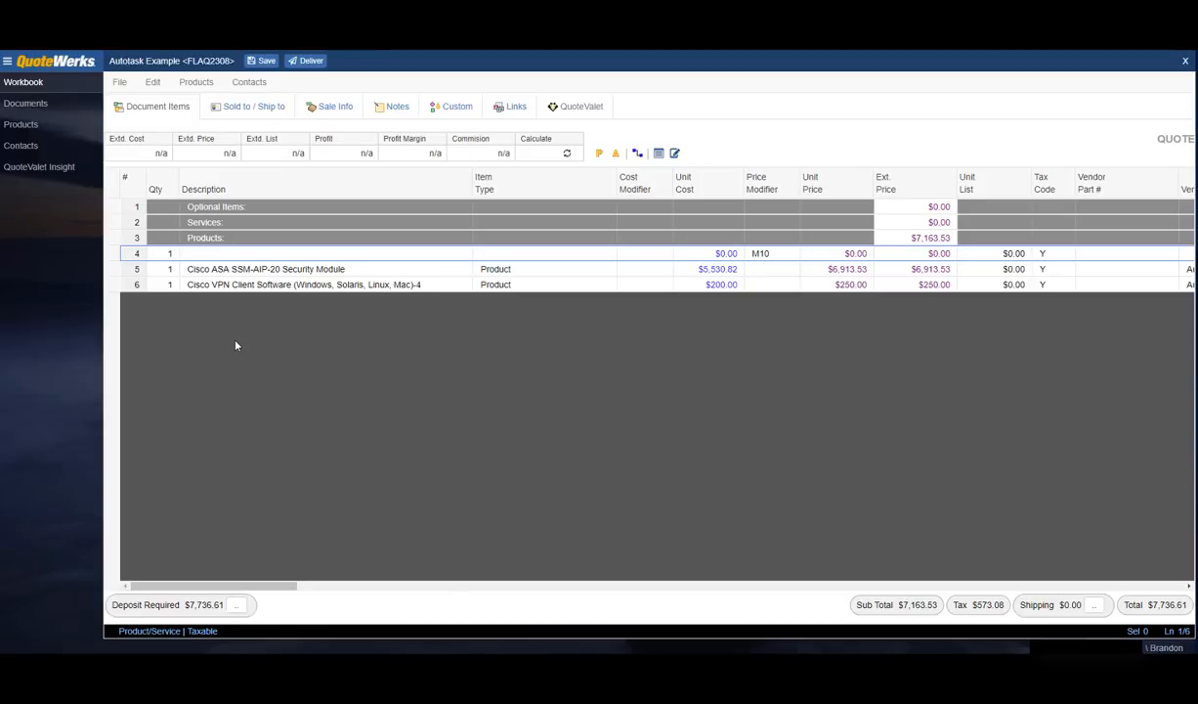
pyautogui.click(29, 124)
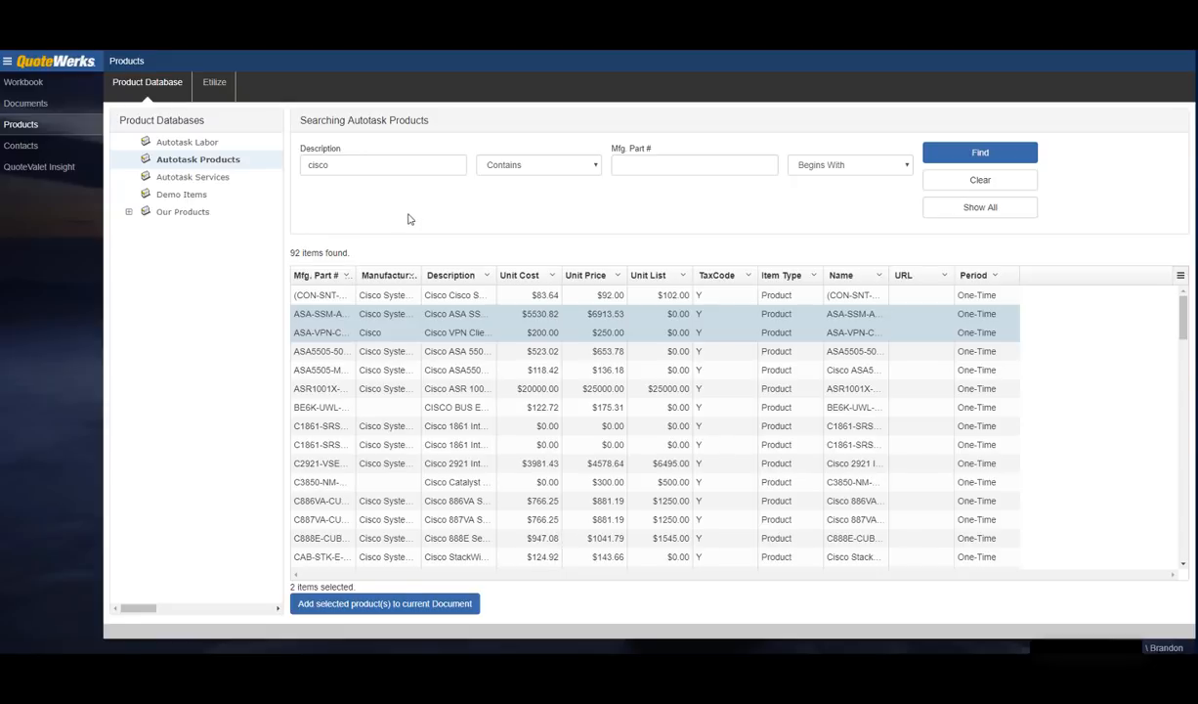
pyautogui.click(210, 182)
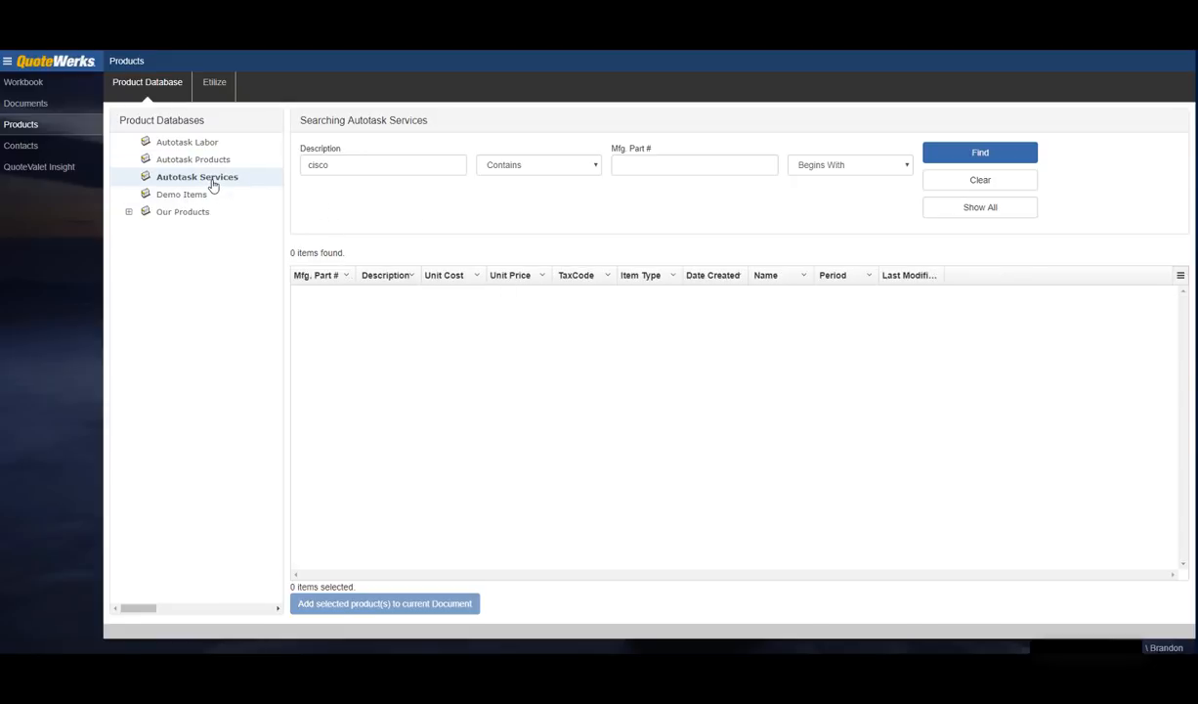
# Step: List all Autotask Services and add Desktop and Server Computer Hardware Support to the quote
pyautogui.doubleClick(348, 168)
pyautogui.press('BackSpace')
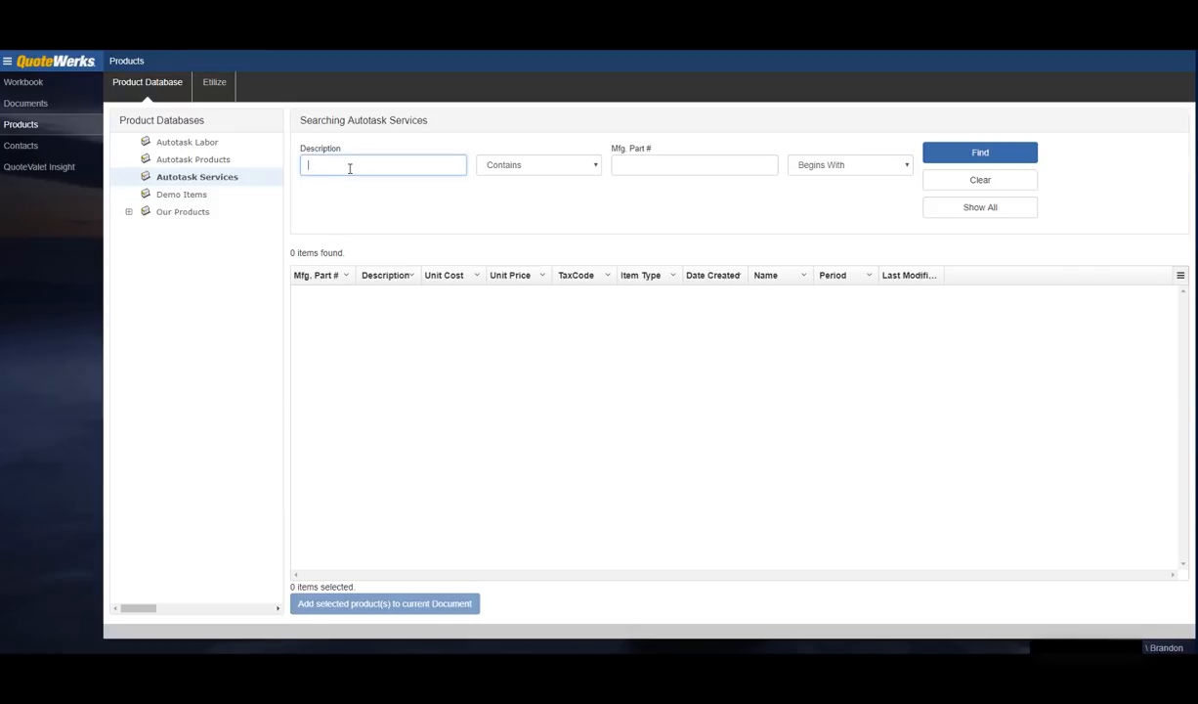
pyautogui.click(985, 211)
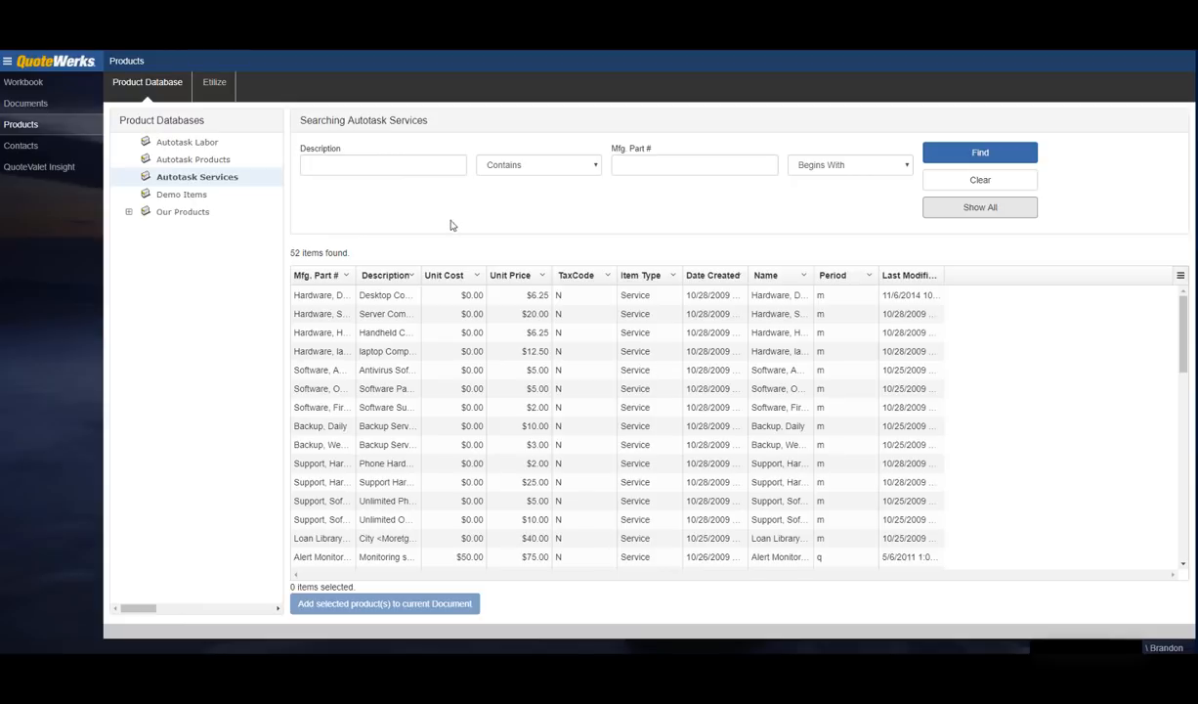
pyautogui.click(380, 321)
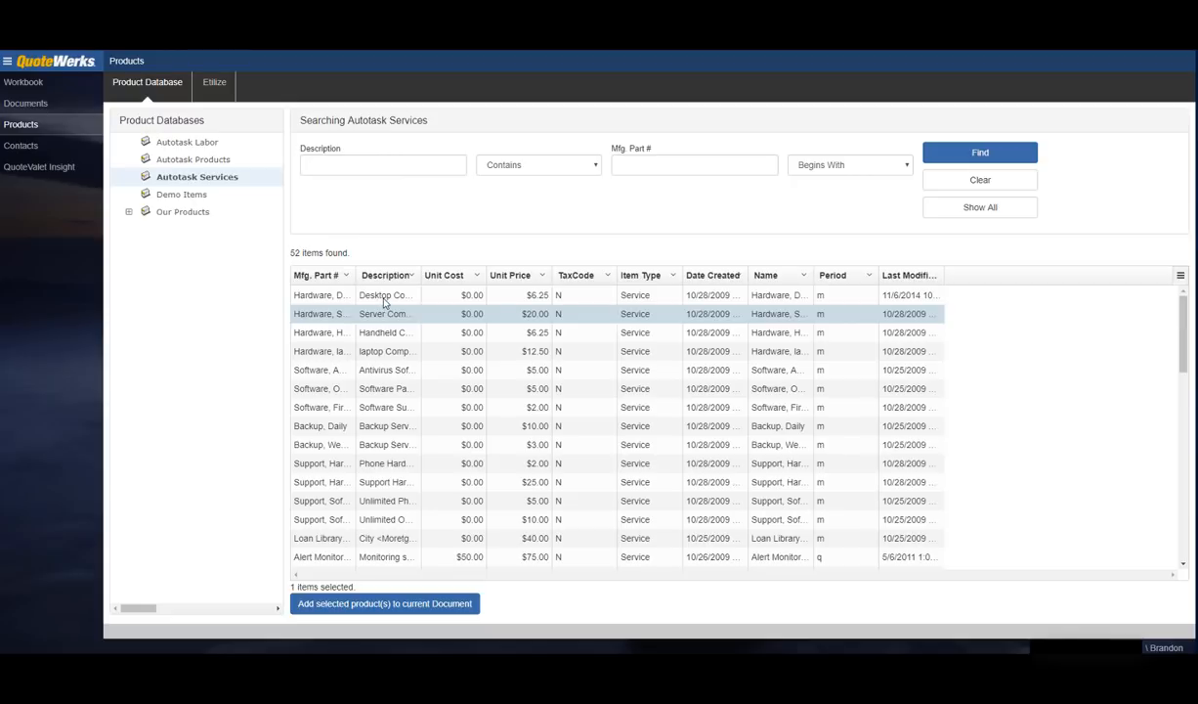
pyautogui.keyDown('ctrl'); pyautogui.click(384, 300); pyautogui.keyUp('ctrl')
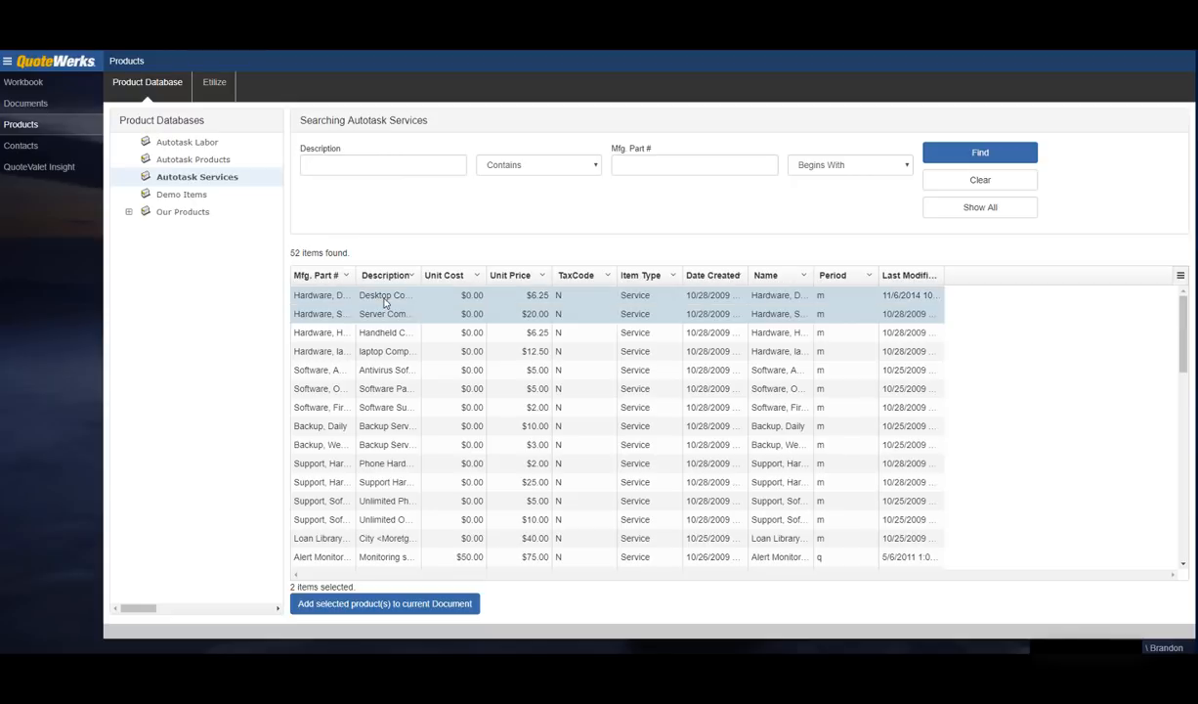
pyautogui.click(396, 606)
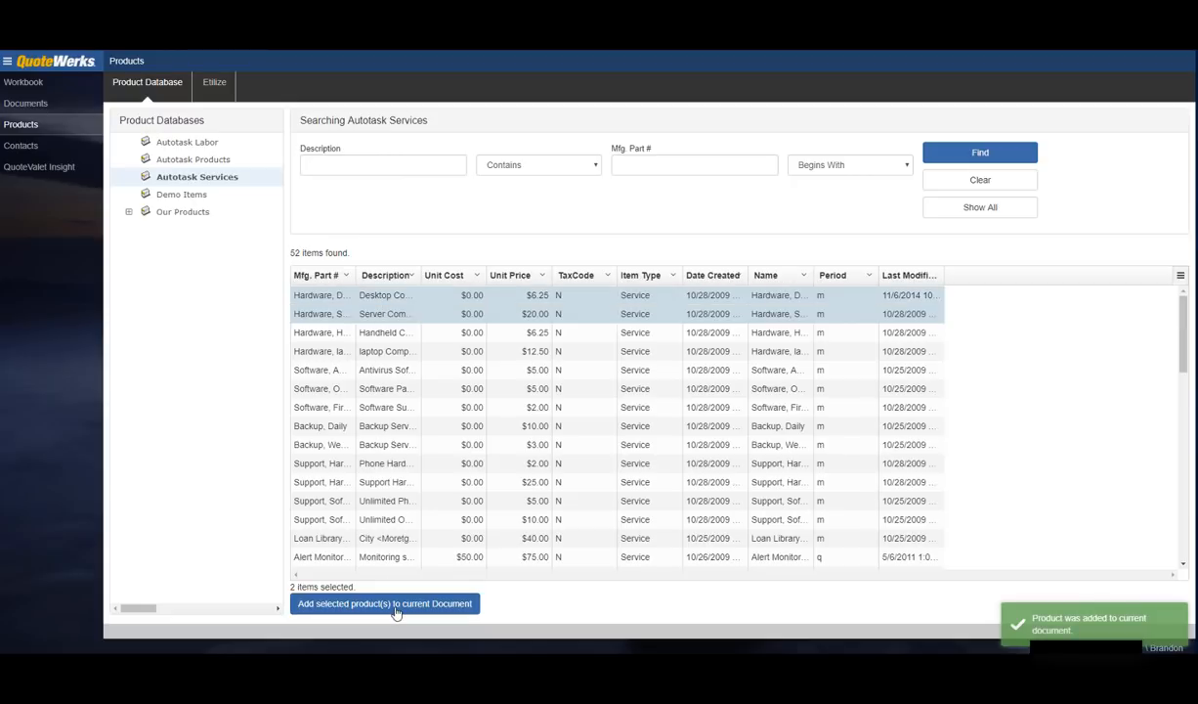
pyautogui.click(25, 84)
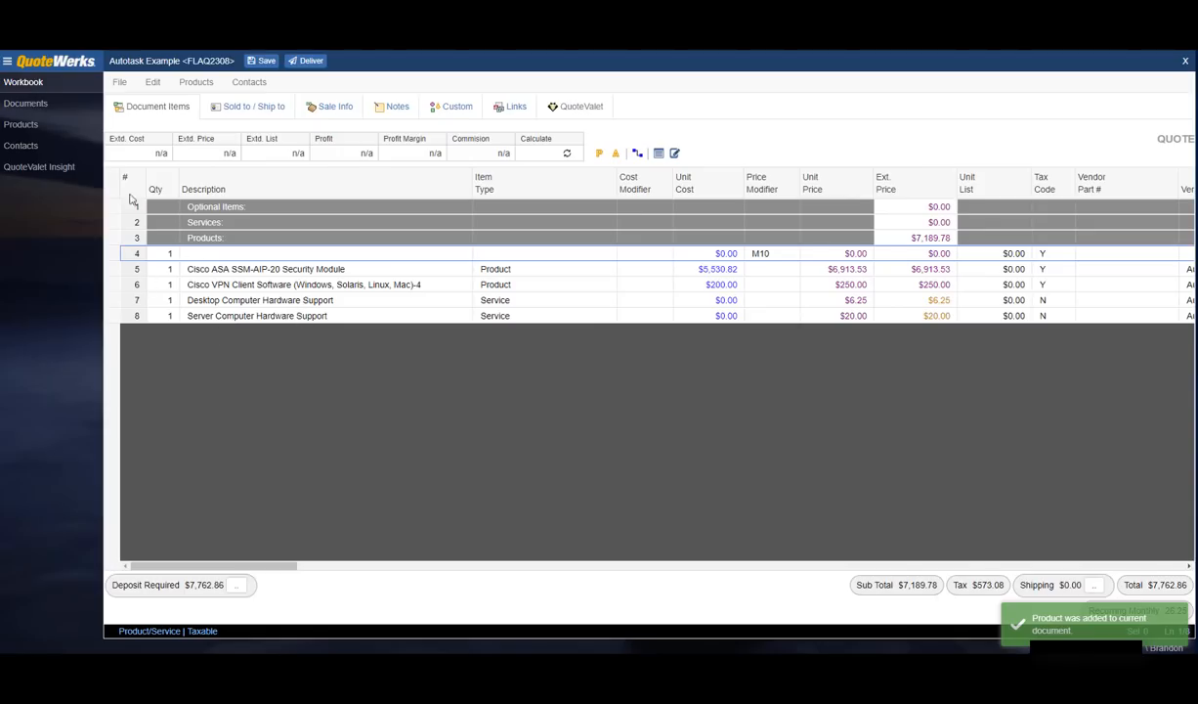
pyautogui.click(21, 127)
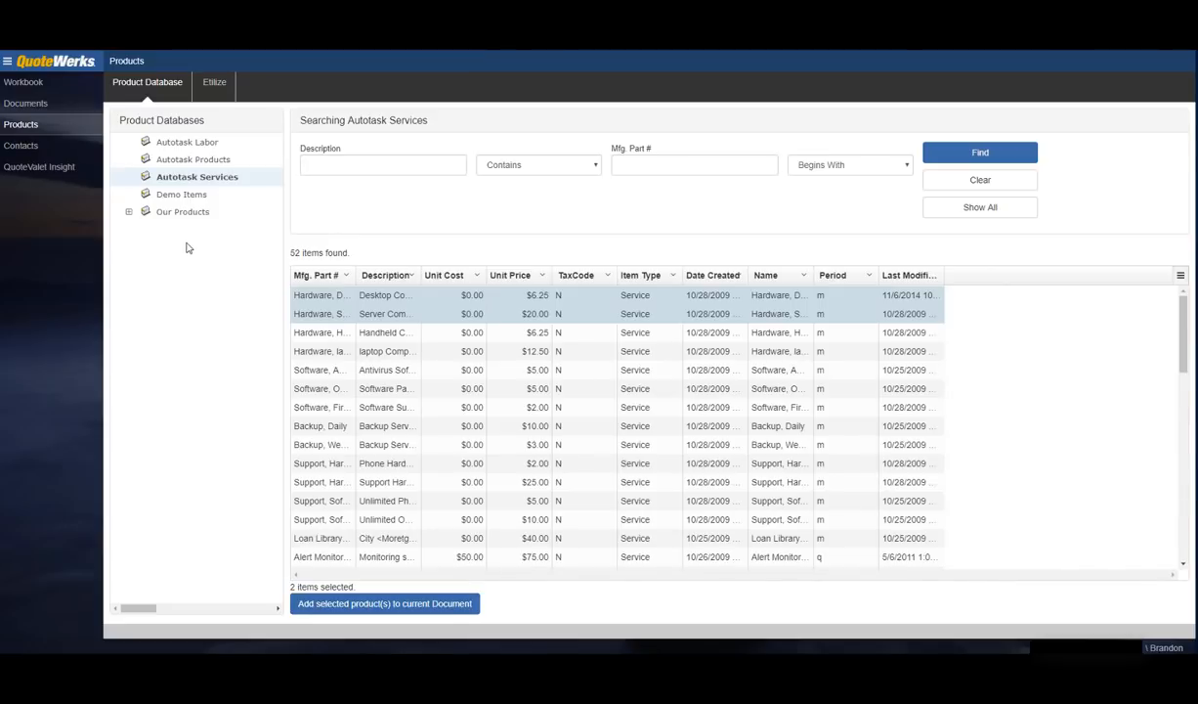
# Step: Search the Etilize catalogue for 'tripp lite switch'
pyautogui.click(212, 82)
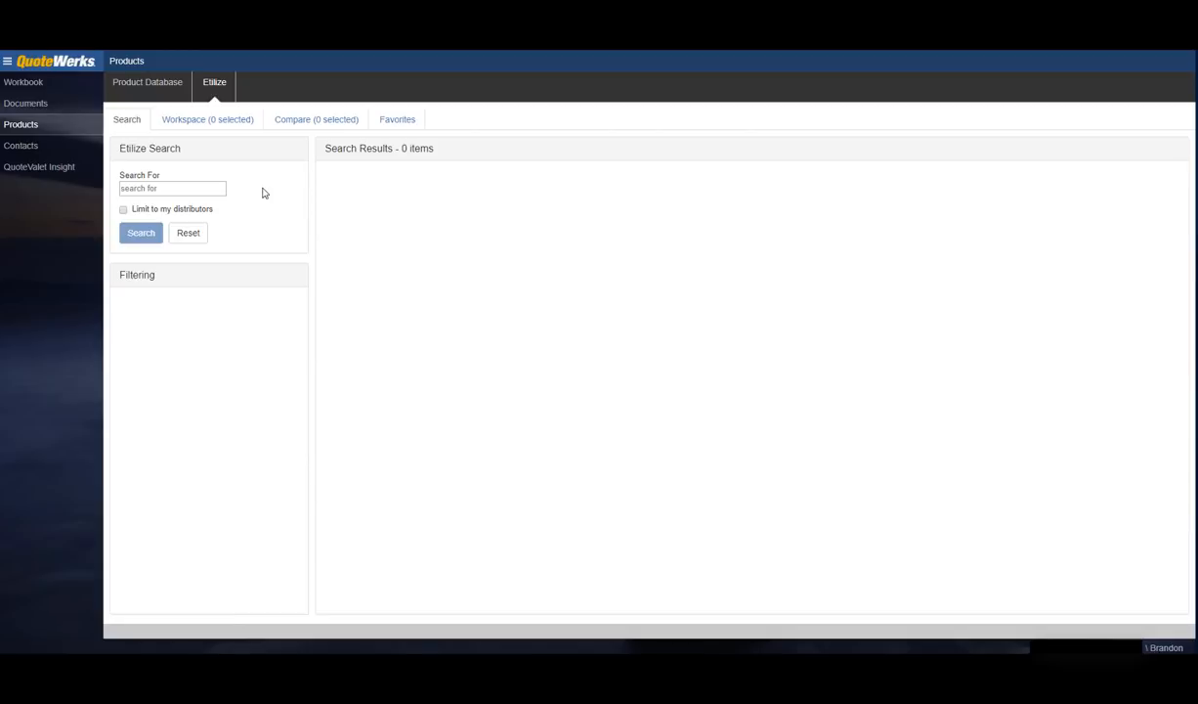
pyautogui.click(197, 187)
pyautogui.write('tripp lite s')
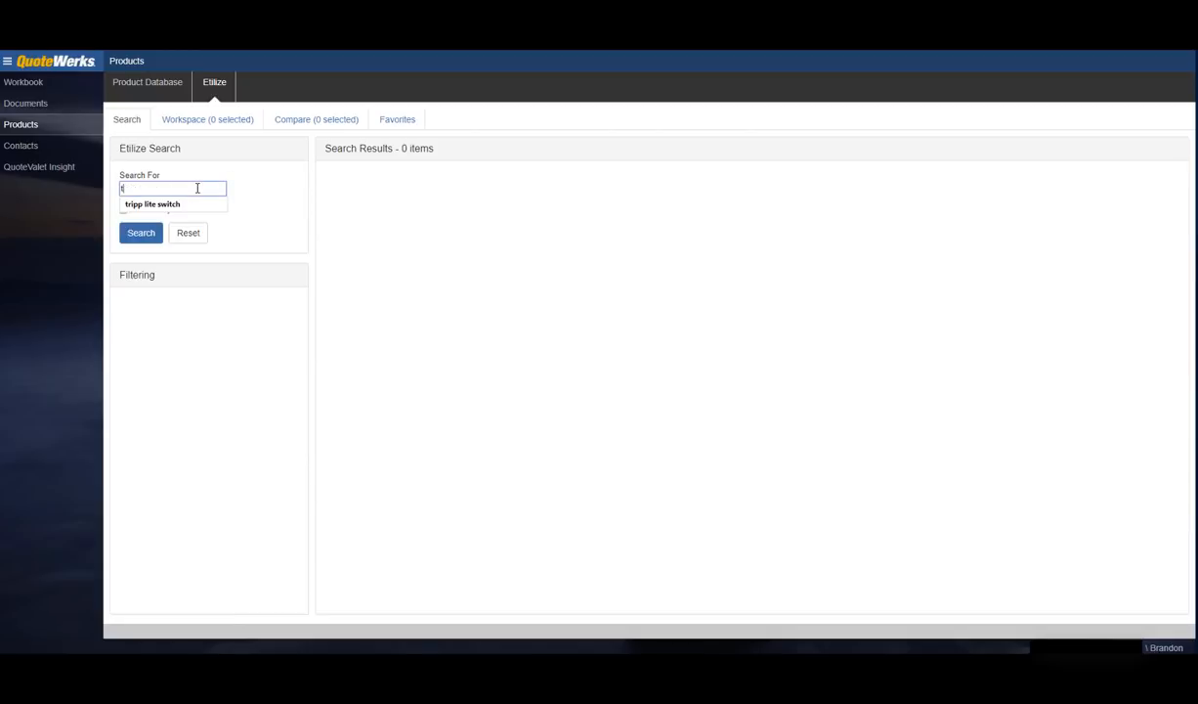
pyautogui.write('witch')
pyautogui.press('Return')
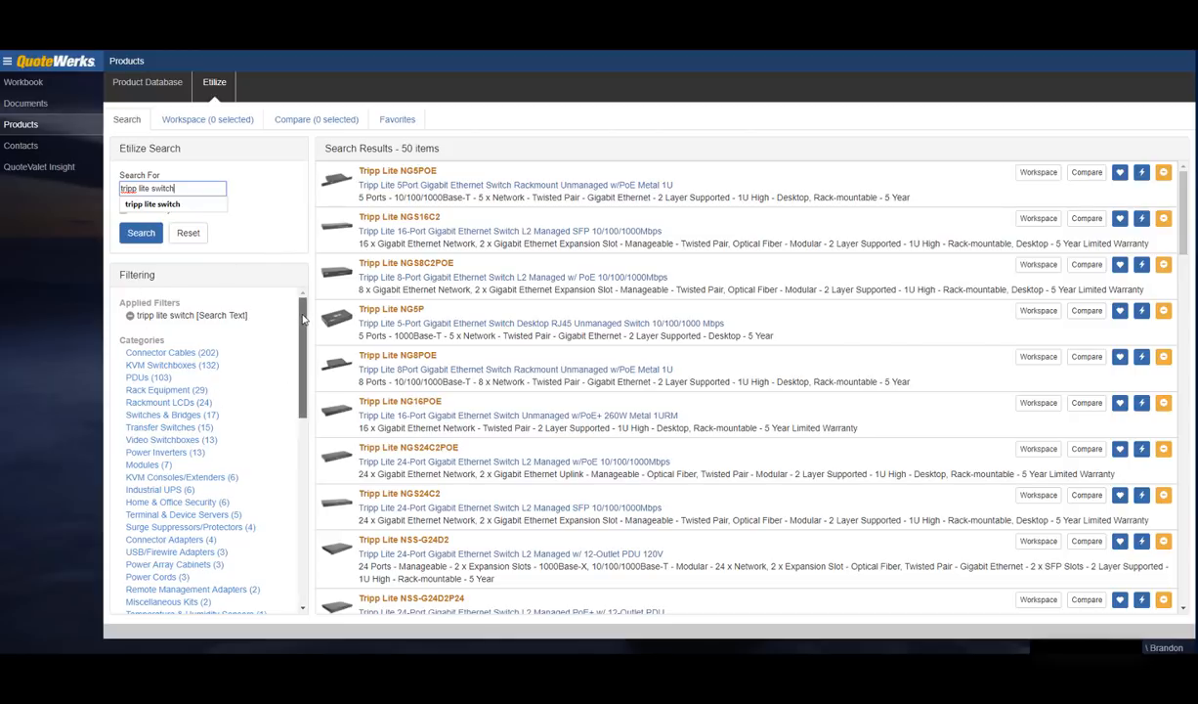
# Step: Filter to KVM Switchboxes and the NetCommander family, then show distributor prices for the B072-016-IP2
pyautogui.click(301, 423)
pyautogui.moveTo(301, 422); pyautogui.dragTo(311, 307)
pyautogui.click(172, 364)
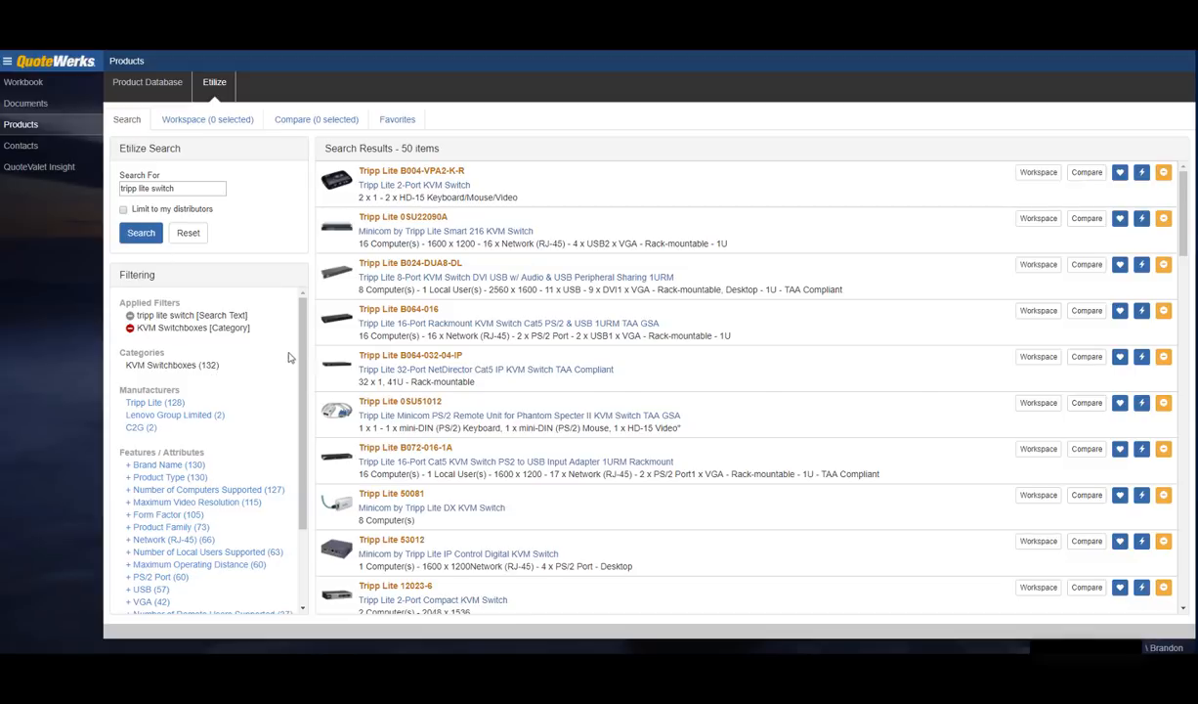
pyautogui.moveTo(305, 329); pyautogui.dragTo(305, 407)
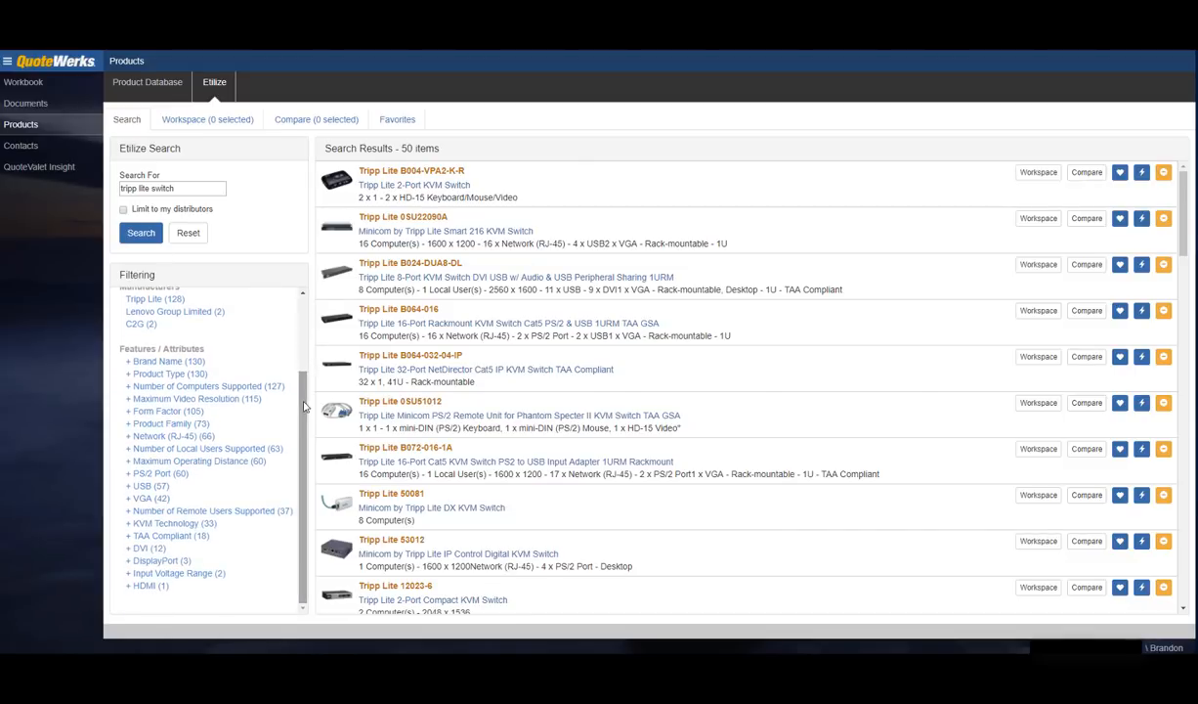
pyautogui.click(138, 424)
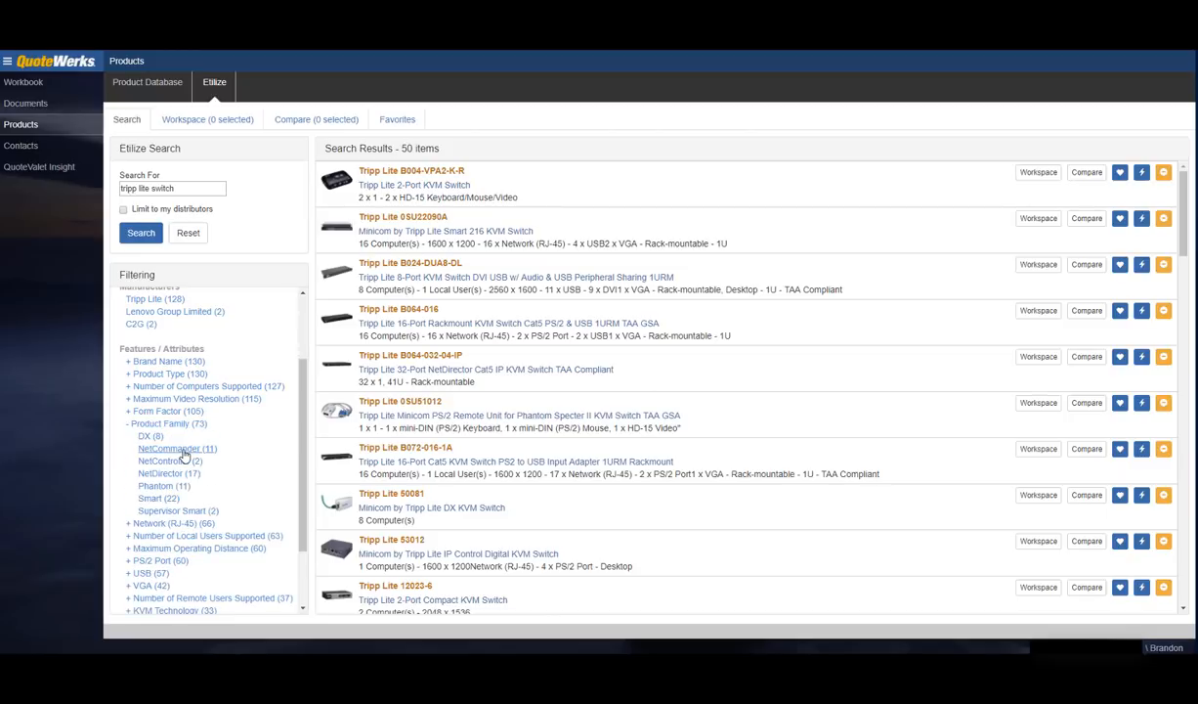
pyautogui.click(226, 448)
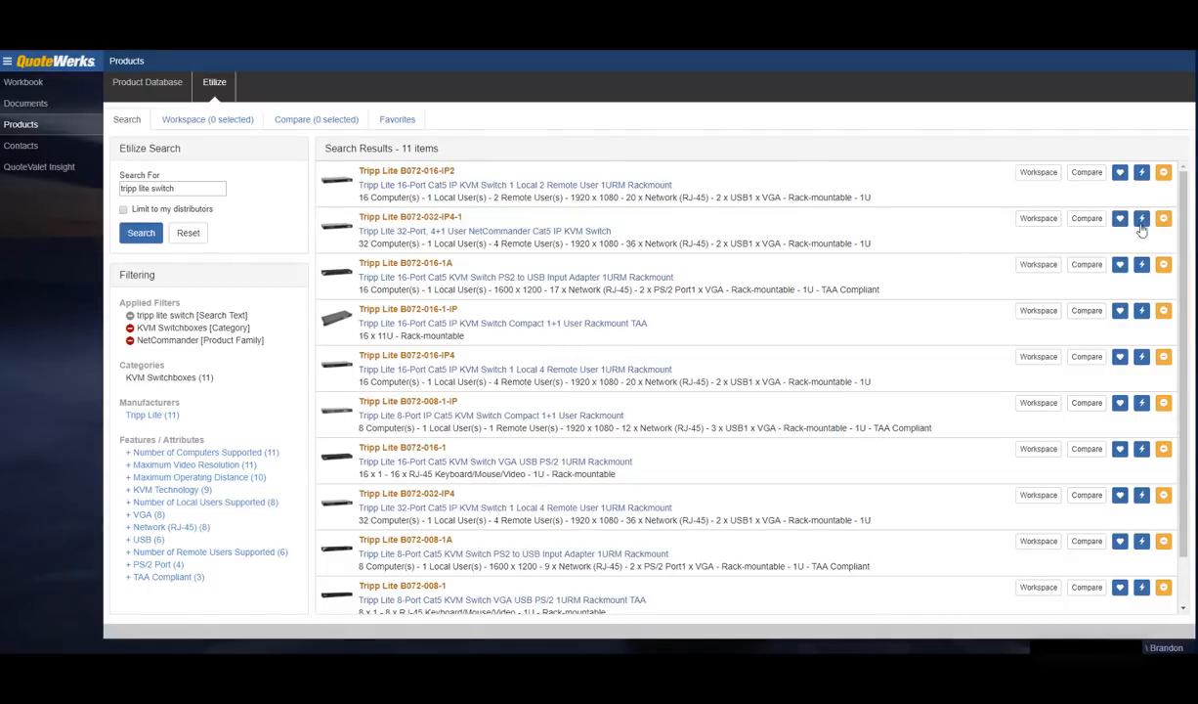
pyautogui.moveTo(1185, 187)
pyautogui.mouseDown()
pyautogui.moveTo(1186, 230)
pyautogui.moveTo(1185, 173)
pyautogui.mouseUp()
pyautogui.click(1142, 174)
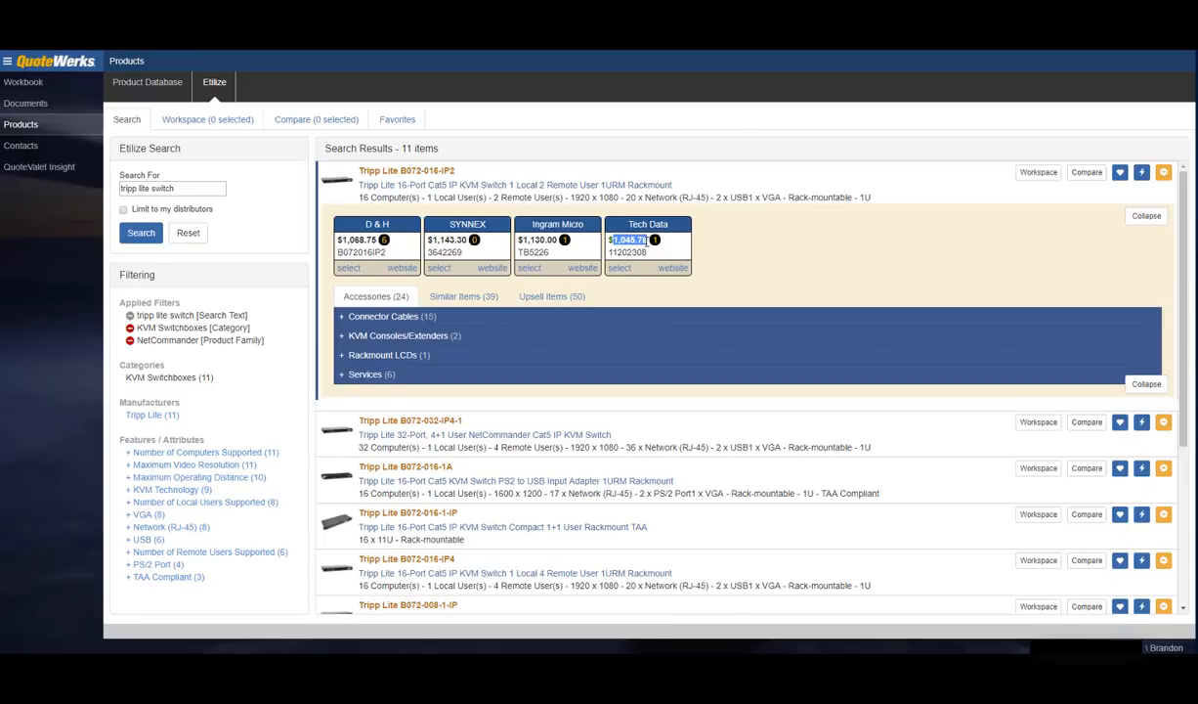
# Step: Add the KVM switch at Tech Data's price and expand its Connector Cables accessories
pyautogui.moveTo(655, 243)
pyautogui.click(620, 268)
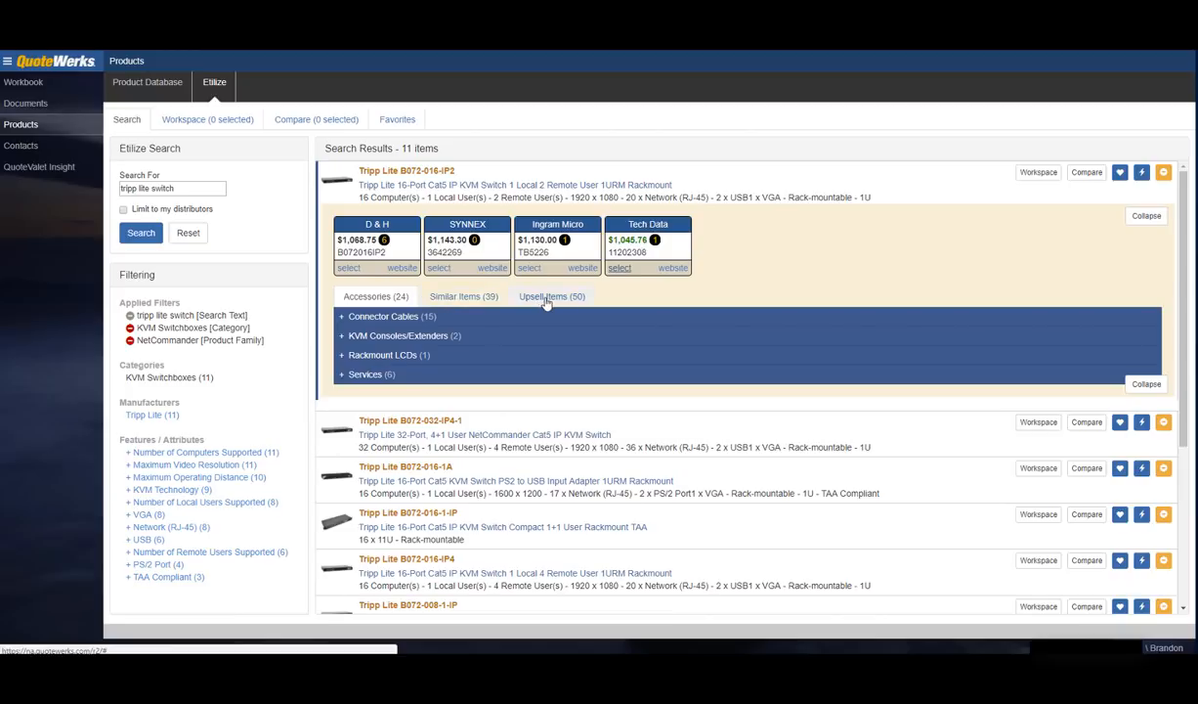
pyautogui.click(356, 316)
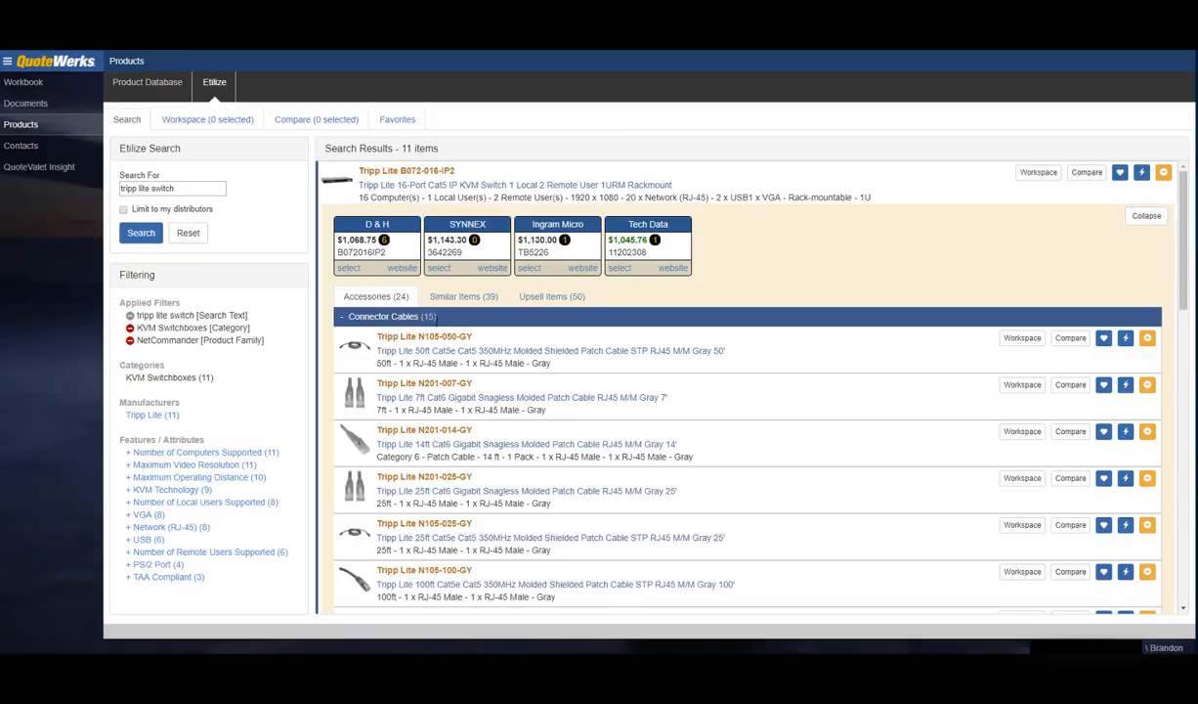
pyautogui.click(1125, 339)
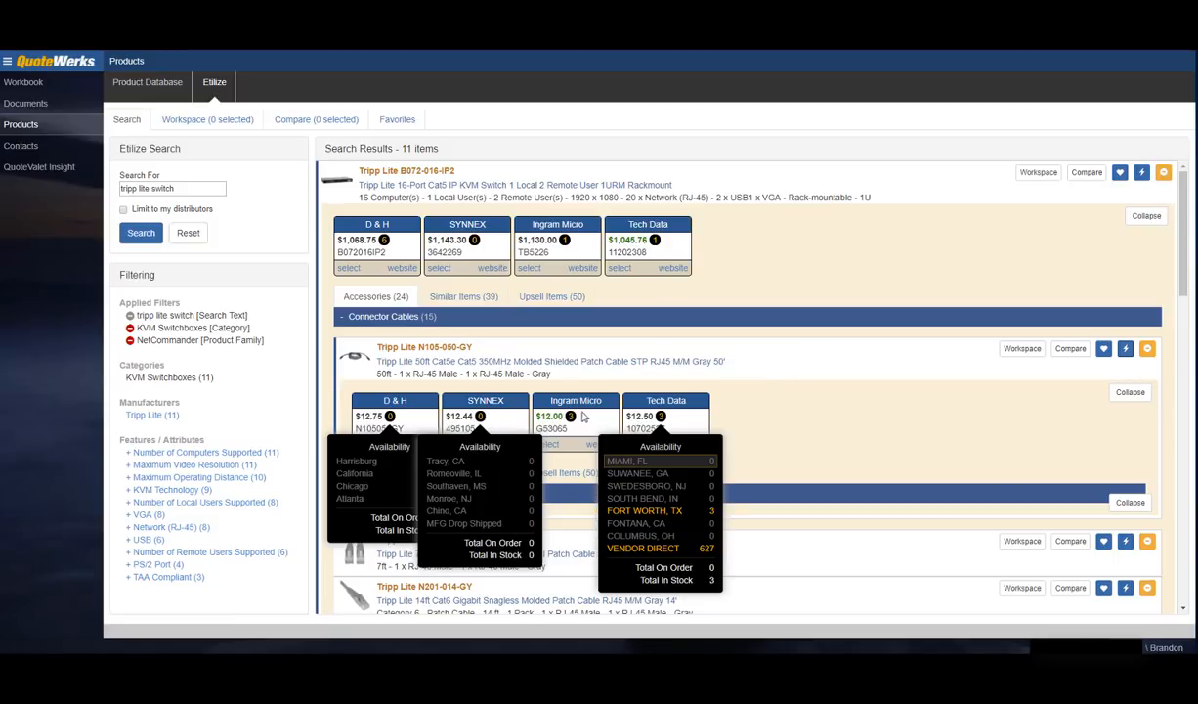
# Step: Add the N105-050-GY 50ft Cat5e patch cable from Ingram Micro and collapse both product details
pyautogui.click(553, 451)
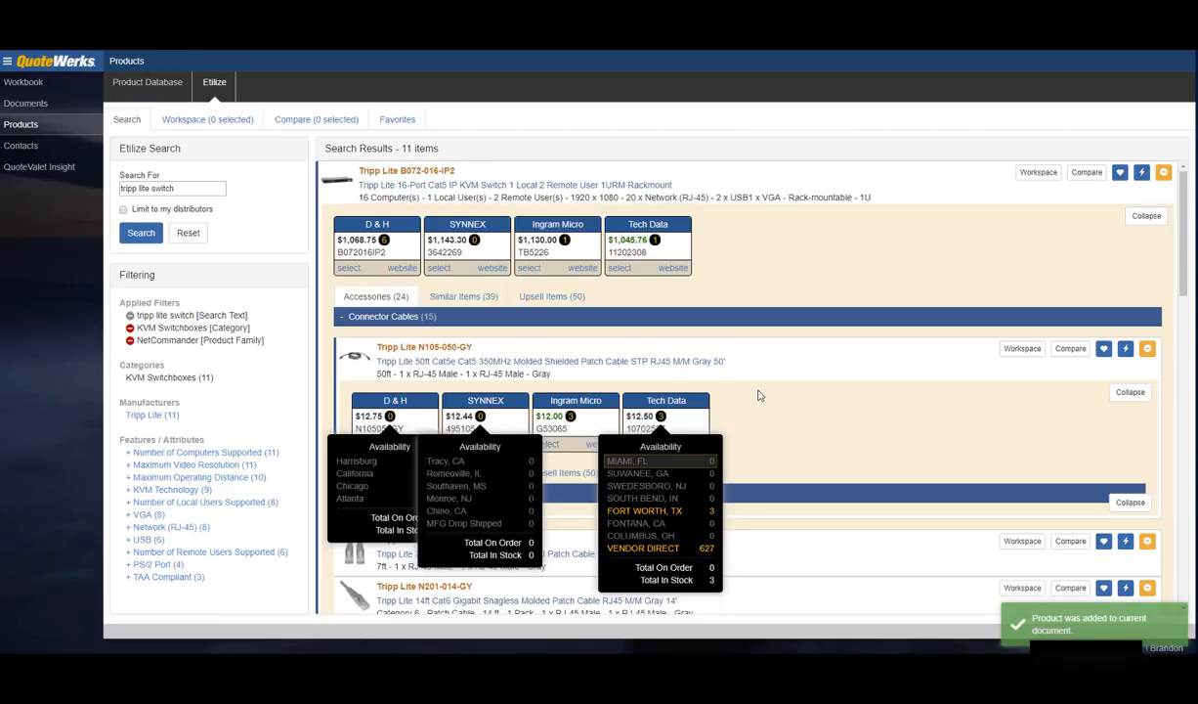
pyautogui.click(1131, 393)
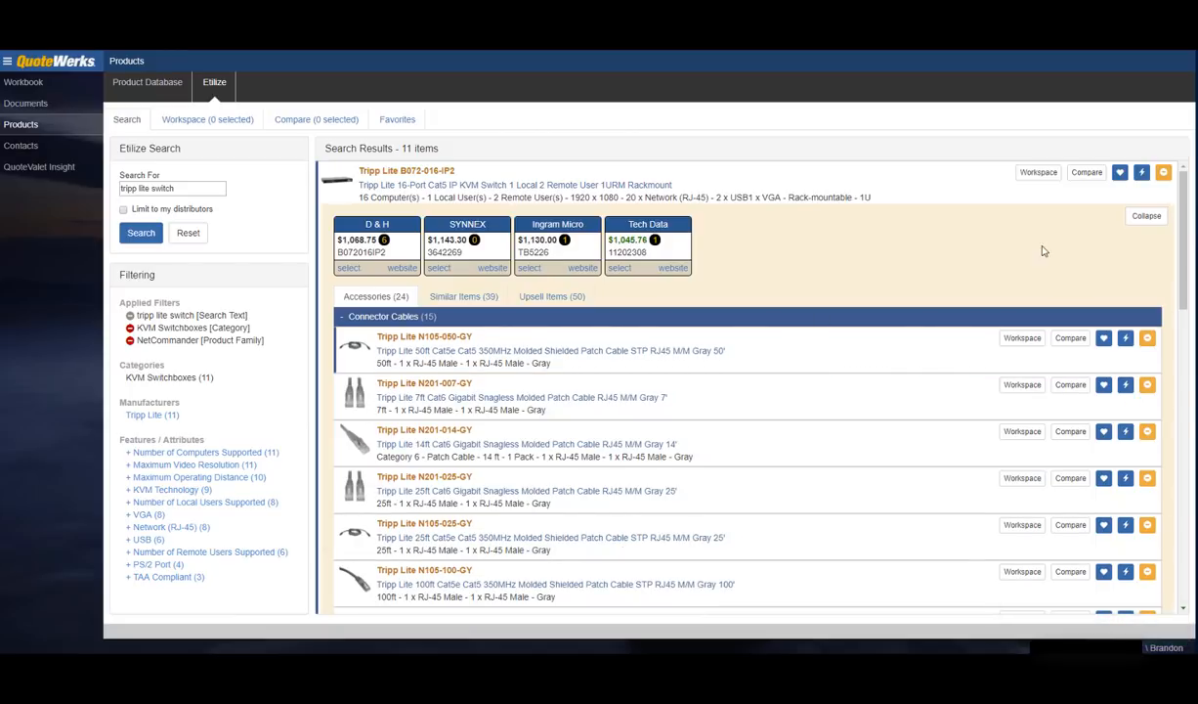
pyautogui.click(1146, 215)
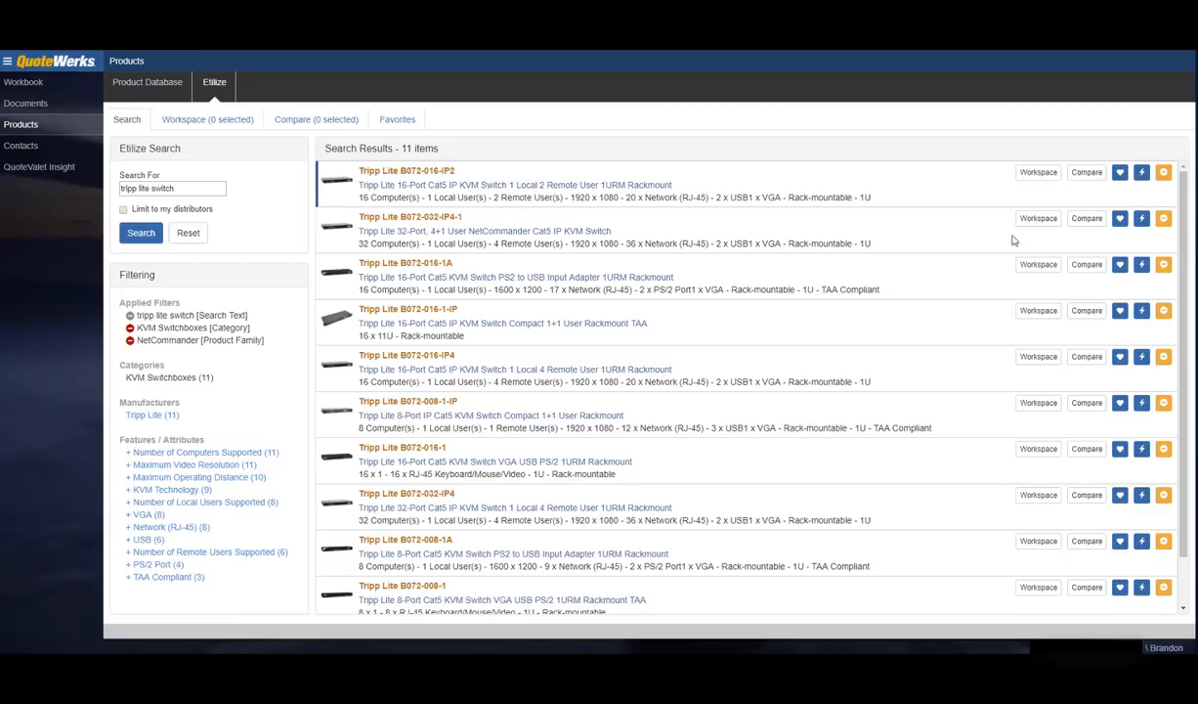
pyautogui.click(1143, 220)
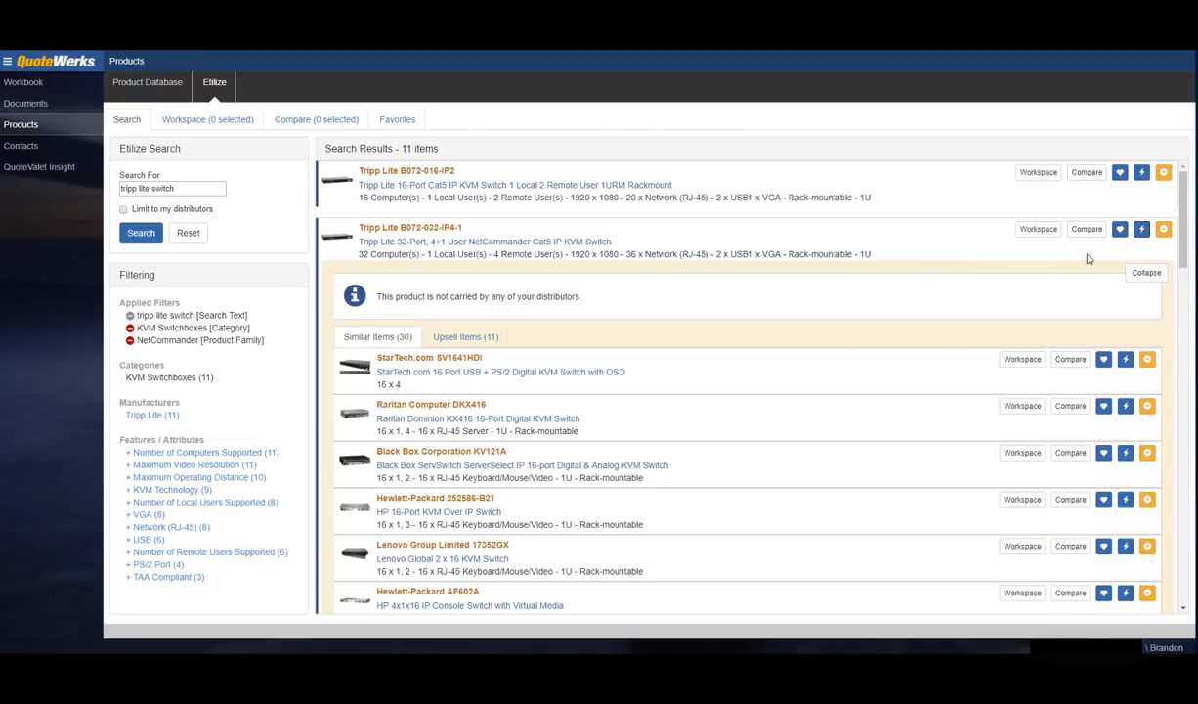
pyautogui.click(1163, 231)
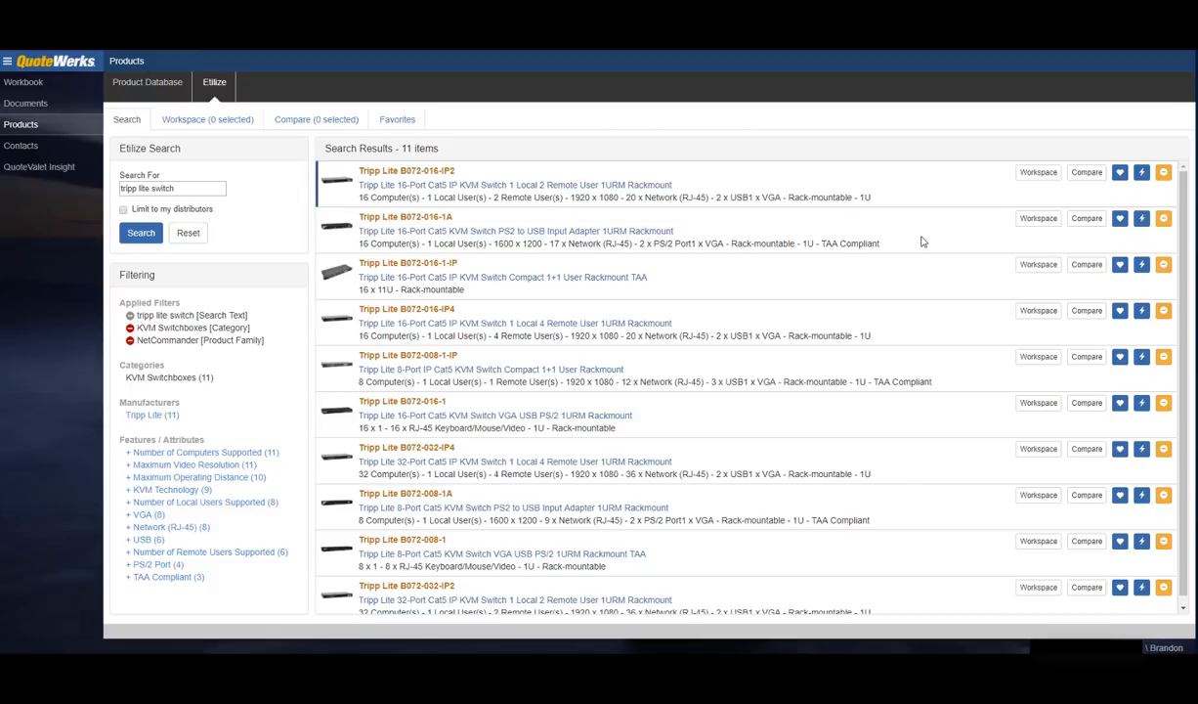
# Step: Add the B072-016-IP2, B072-016-1A and B072-016-1-IP switches to the workspace and view it
pyautogui.click(1039, 178)
pyautogui.click(1027, 222)
pyautogui.click(1027, 264)
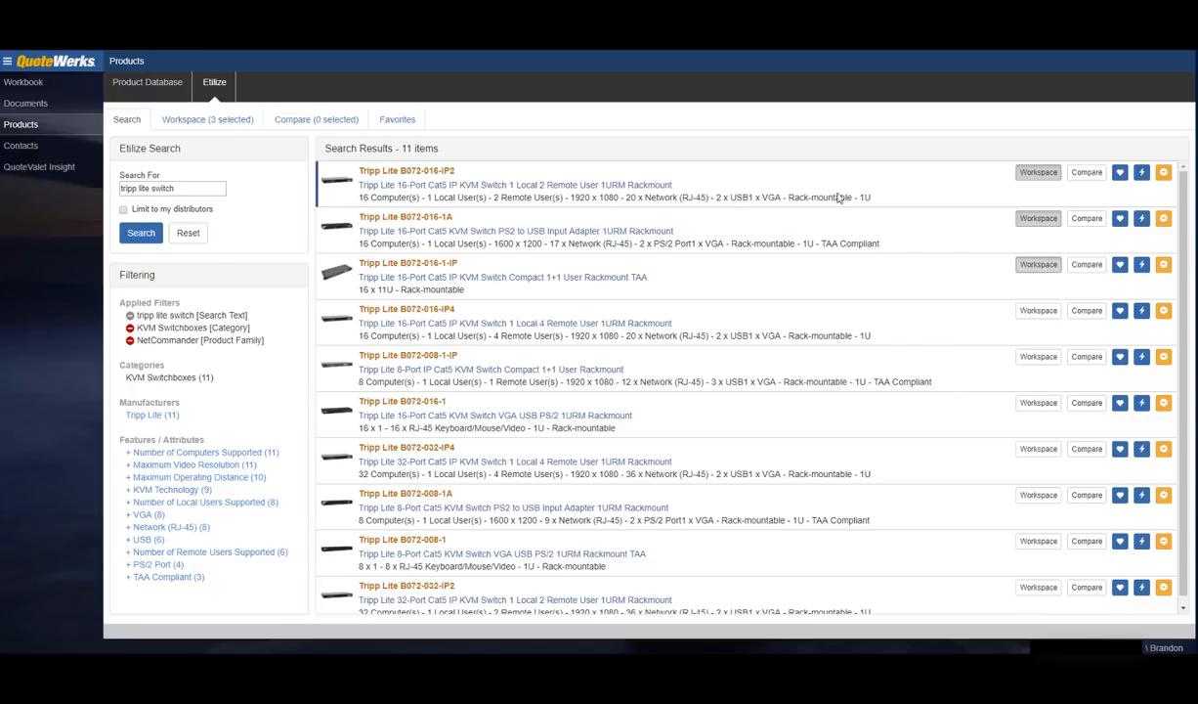
pyautogui.click(216, 127)
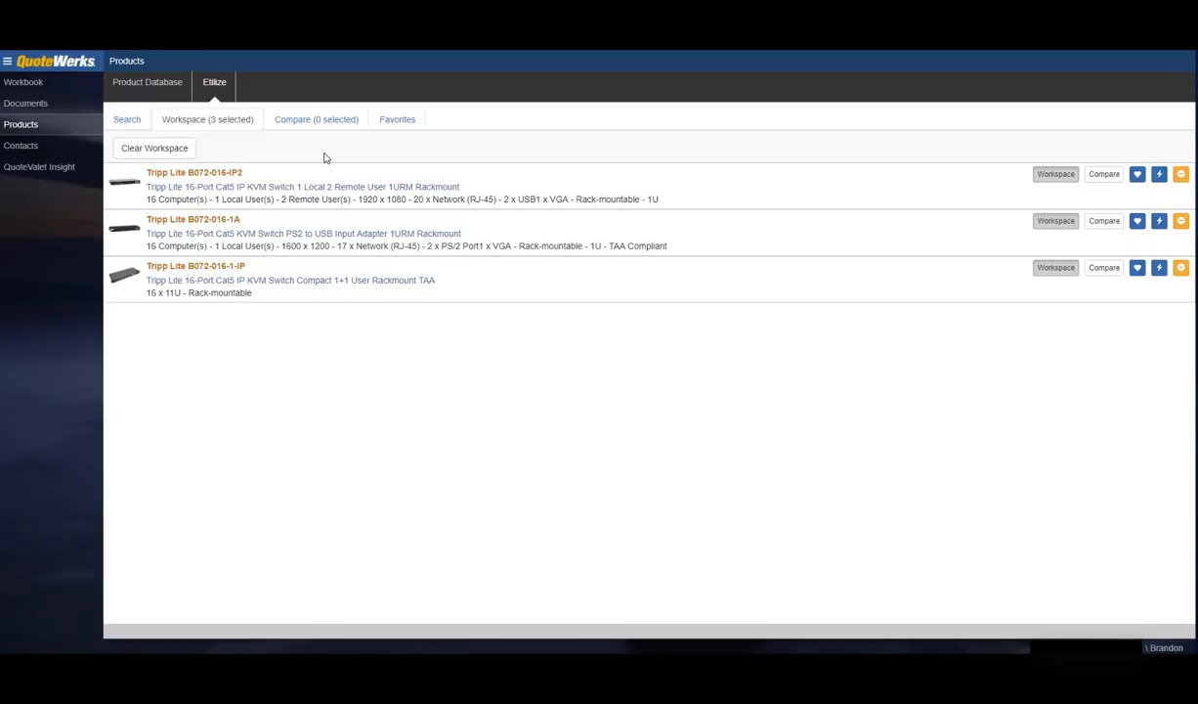
# Step: Compare the first three KVM switches with pricing and availability, then show the Favorites list
pyautogui.click(128, 119)
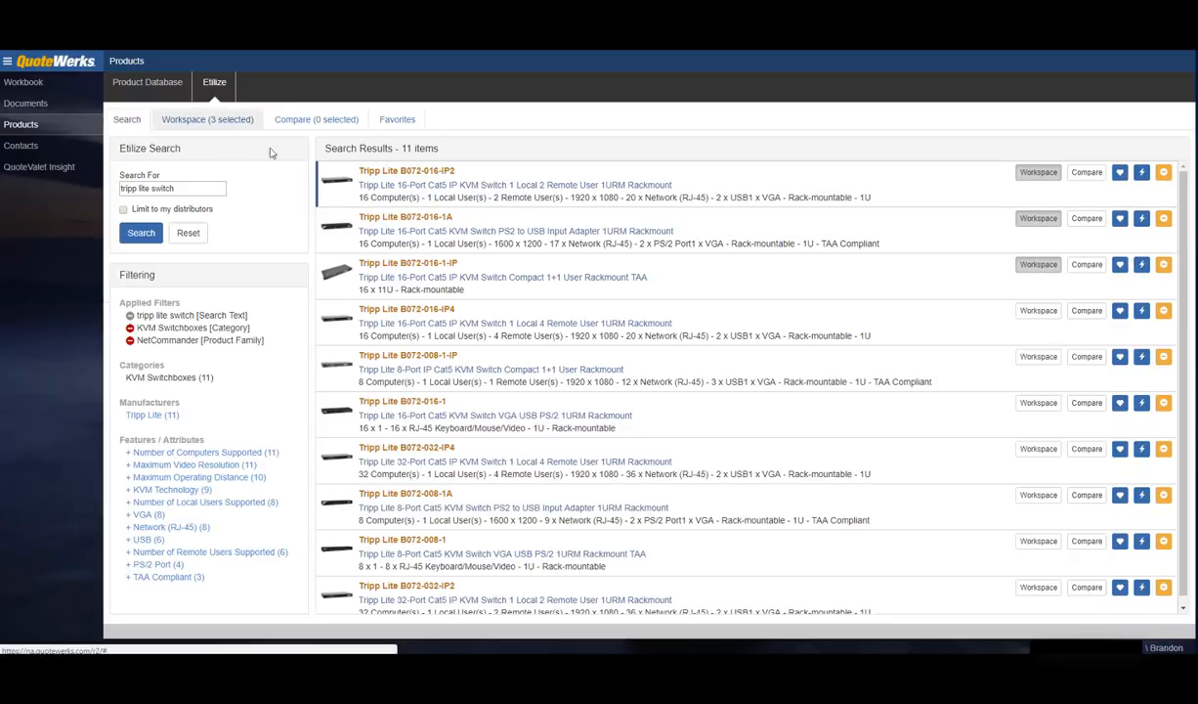
pyautogui.click(1085, 174)
pyautogui.click(1087, 220)
pyautogui.click(1089, 266)
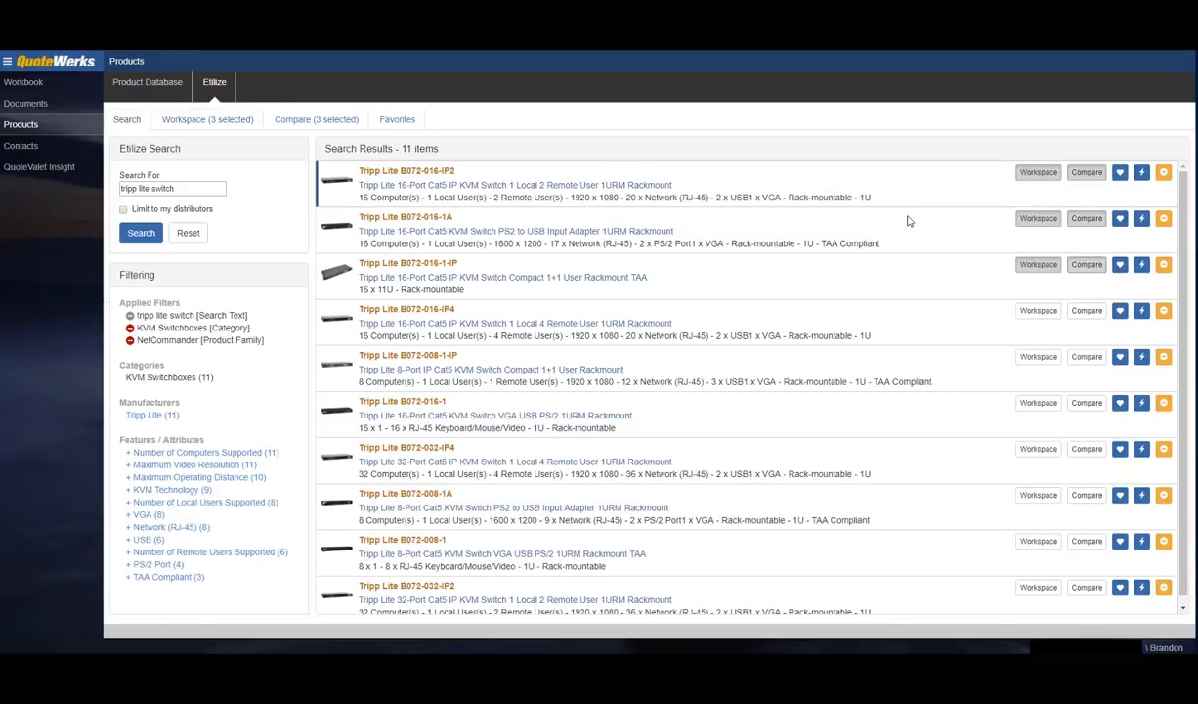
pyautogui.click(283, 121)
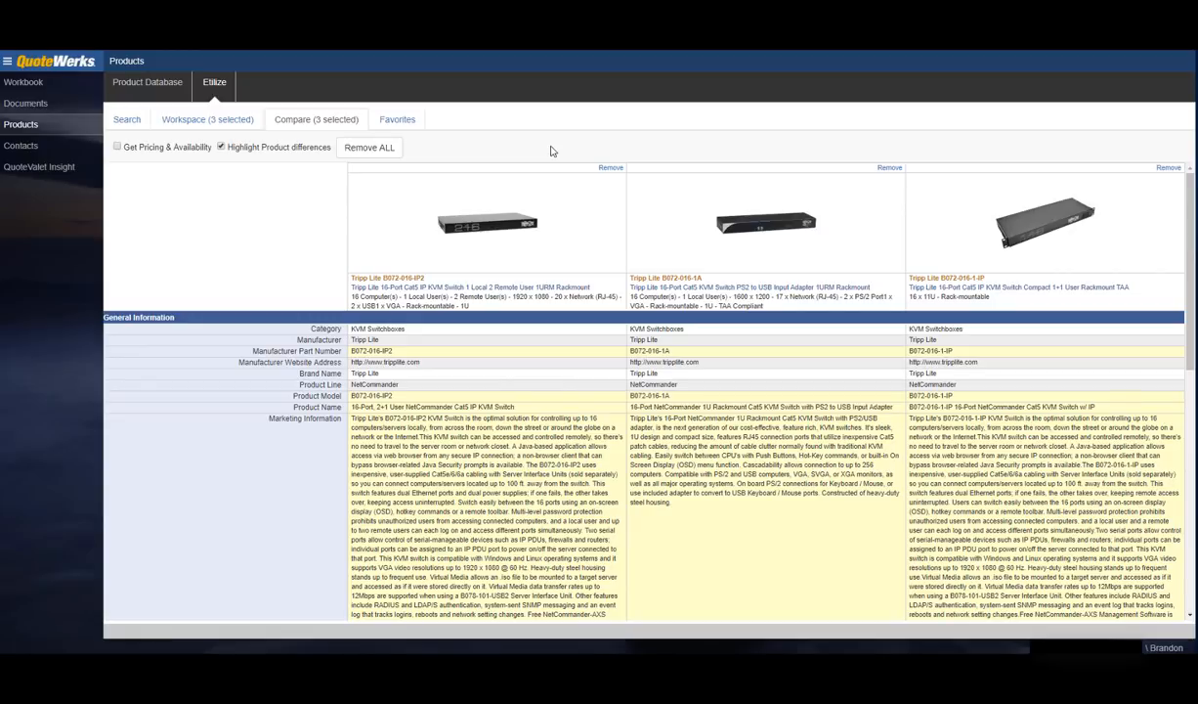
pyautogui.click(117, 147)
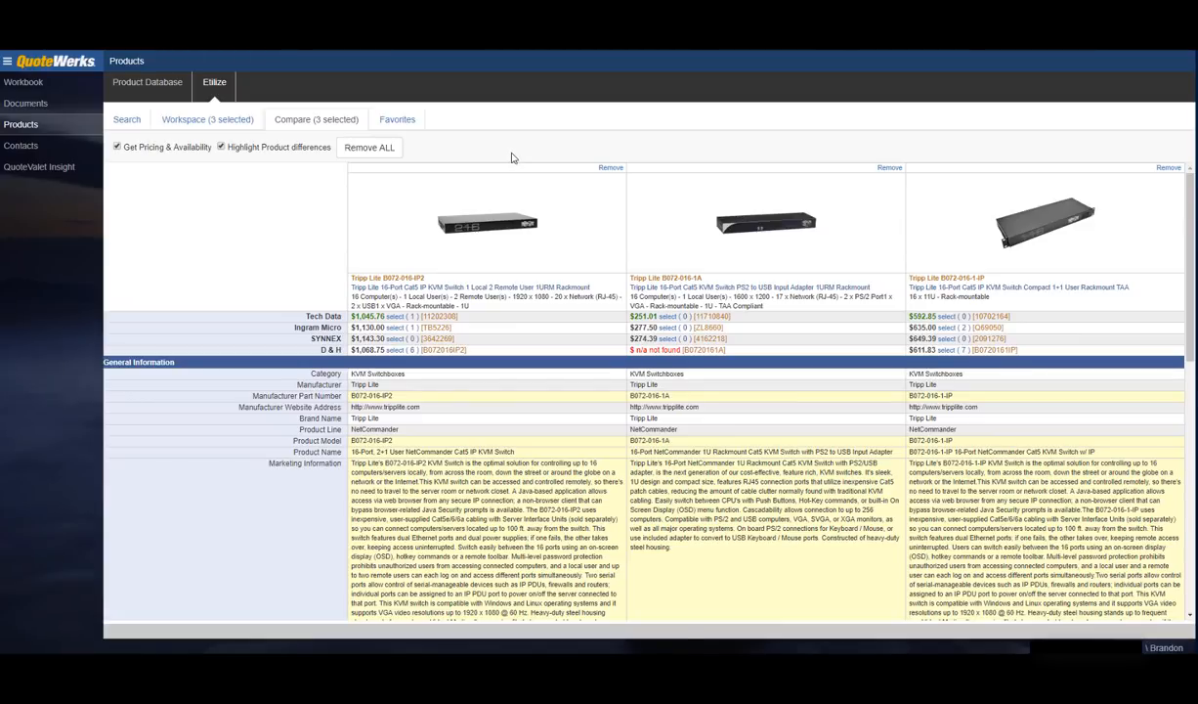
pyautogui.click(128, 120)
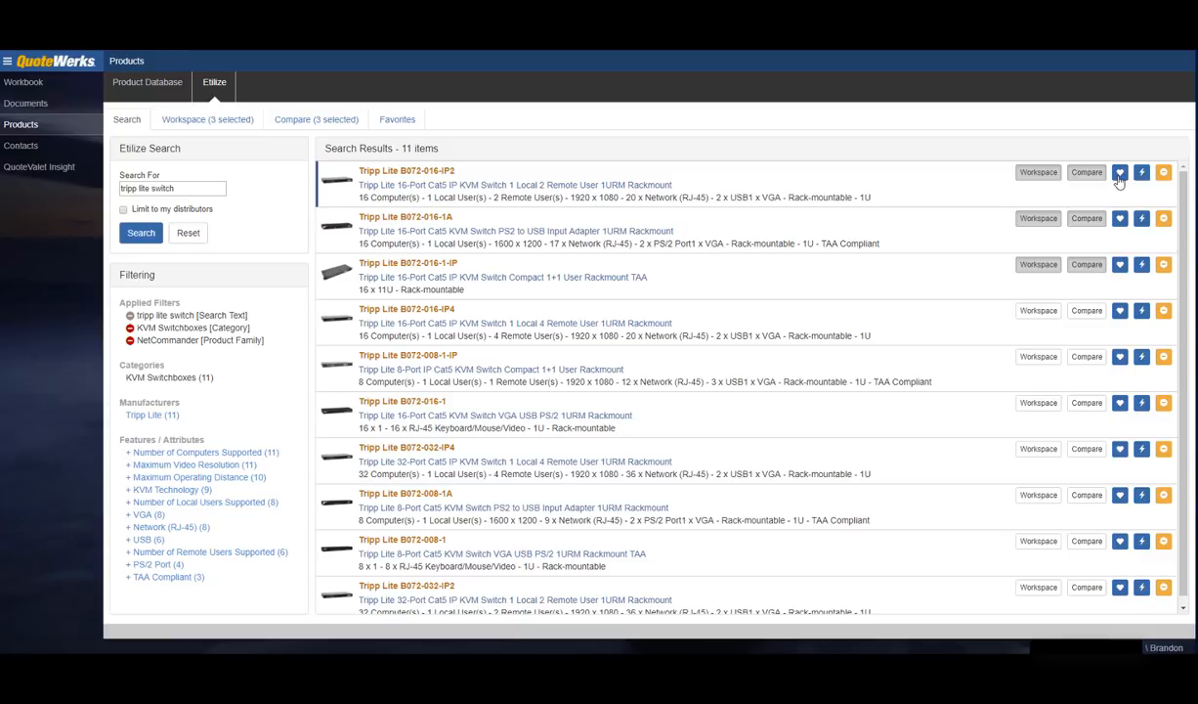
pyautogui.click(397, 119)
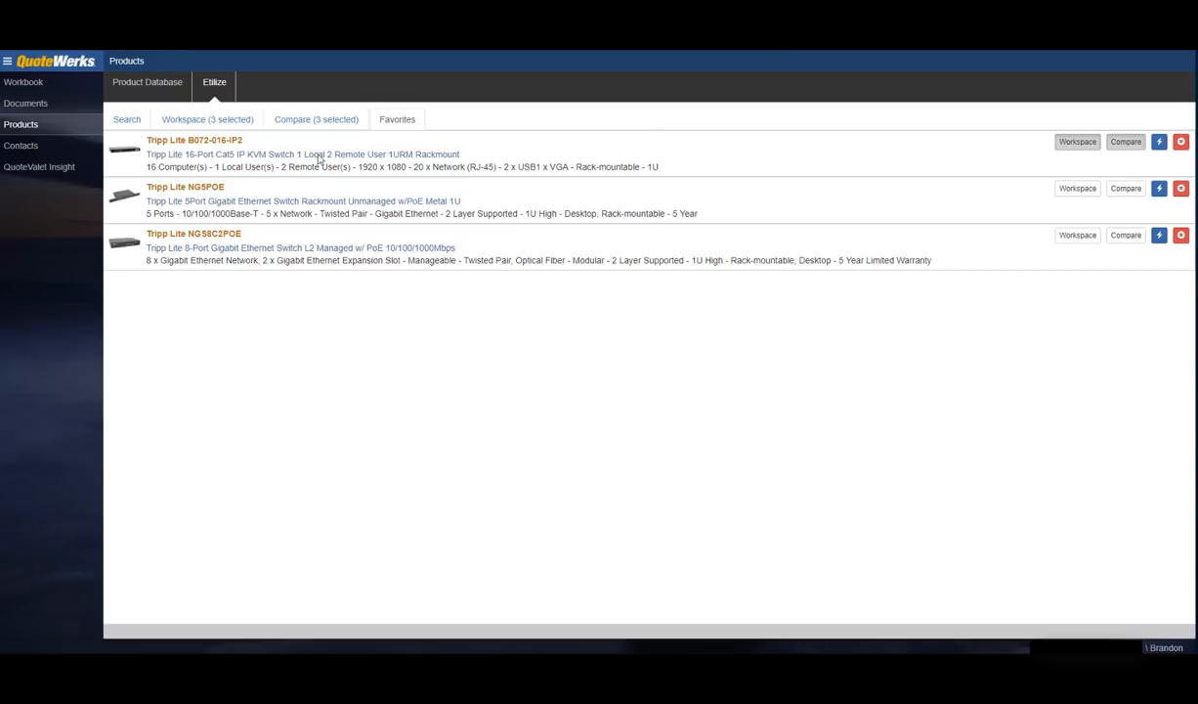
# Step: Leave the Etilize search and go back to the Autotask Example quote's line items
pyautogui.click(126, 121)
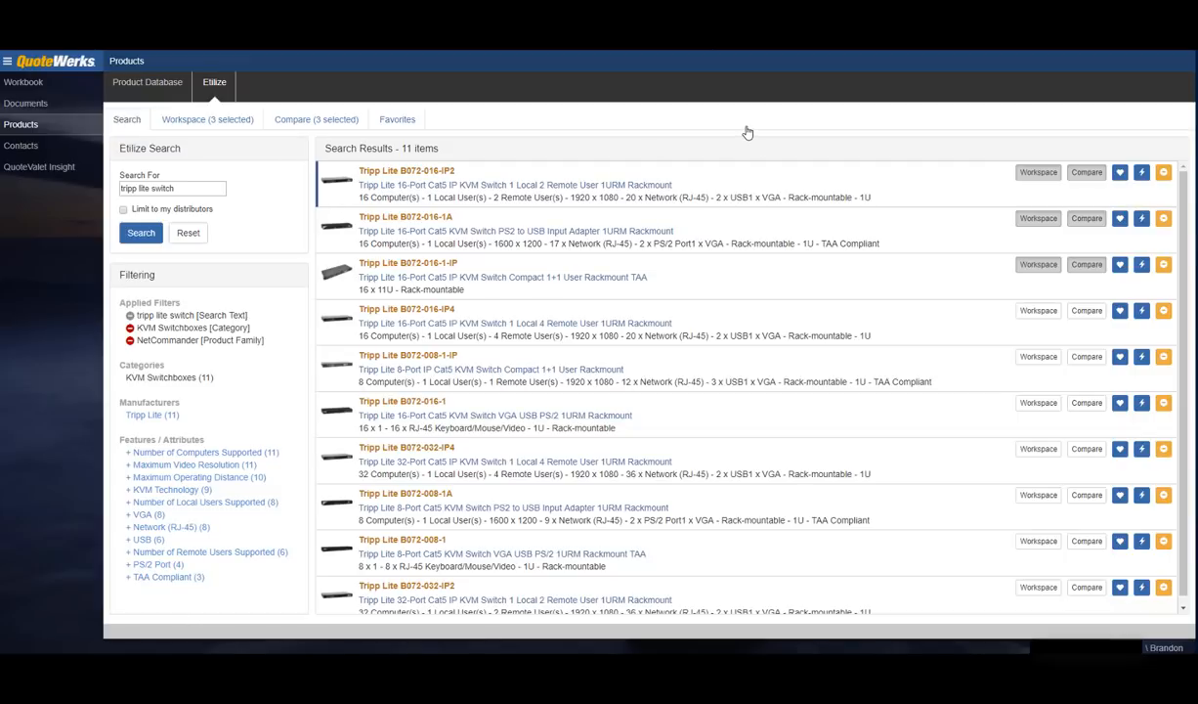
pyautogui.click(24, 83)
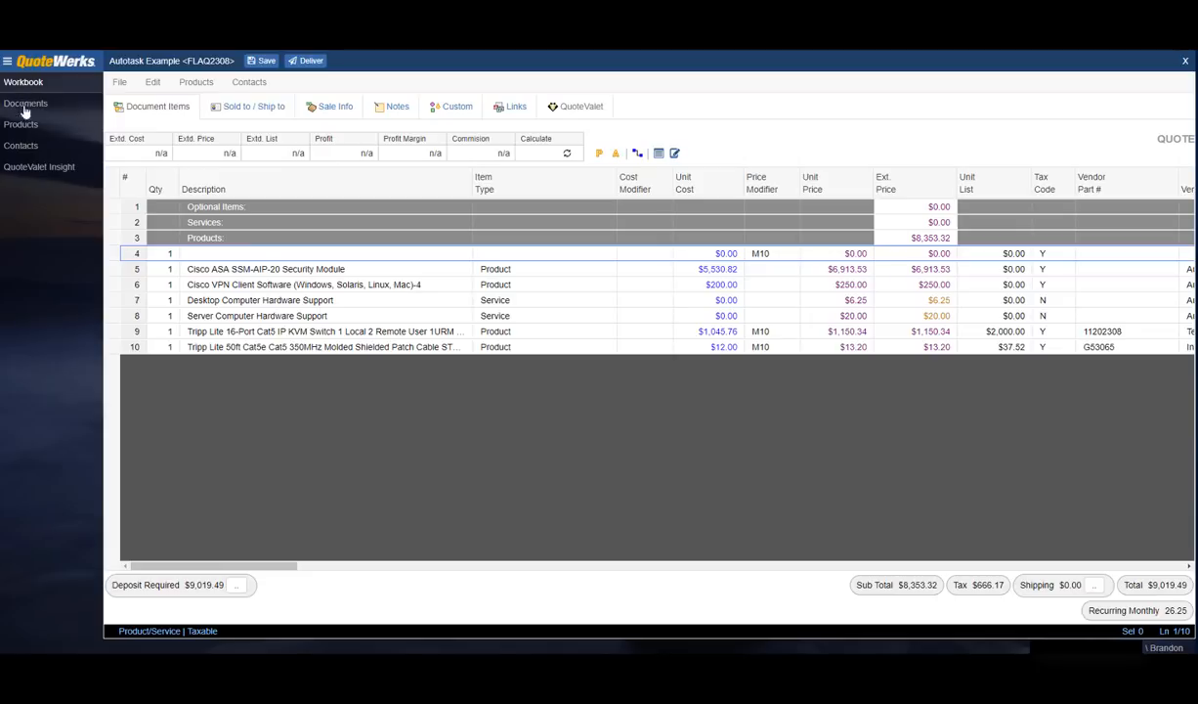
pyautogui.click(30, 128)
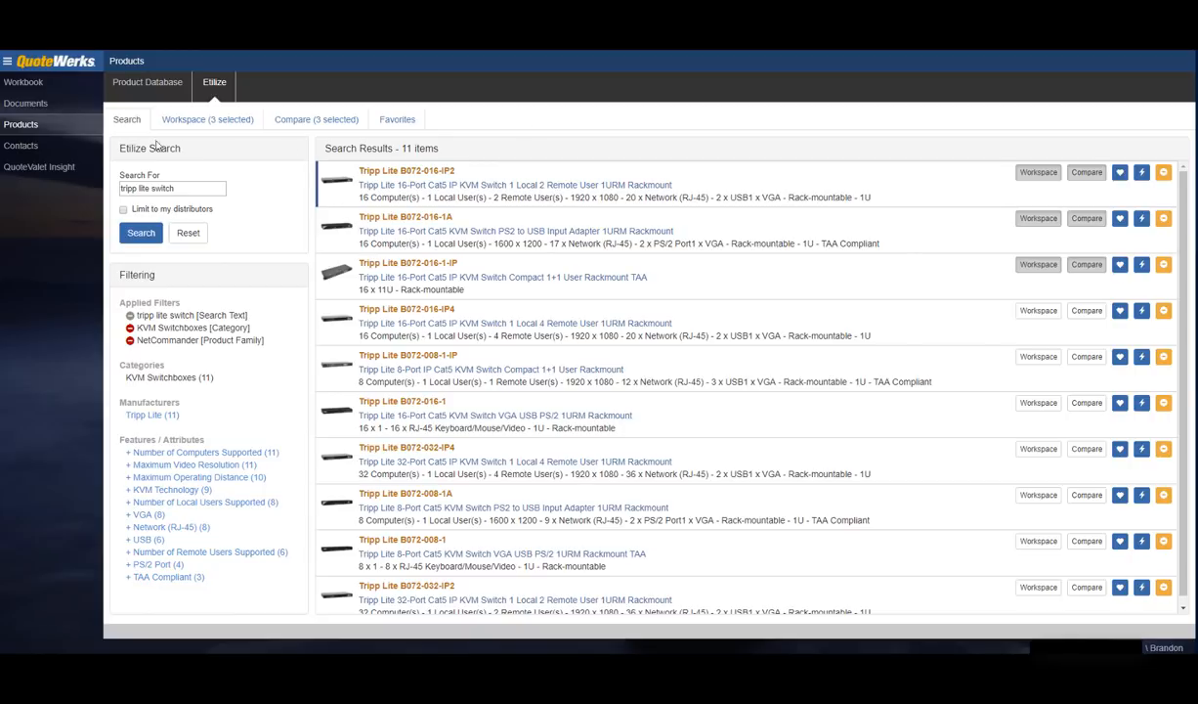
pyautogui.click(35, 86)
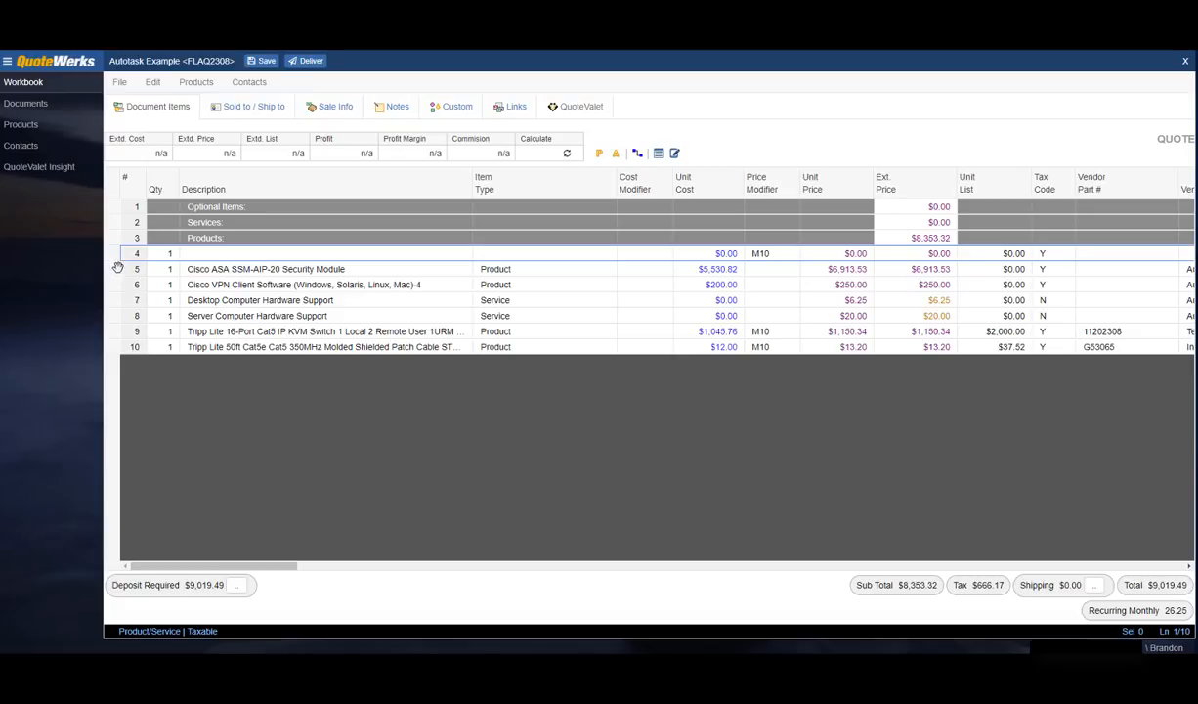
# Step: Order sections Products, Services, Optional Items and move the Cisco ASA, Cisco VPN and KVM lines under Products
pyautogui.moveTo(117, 236); pyautogui.dragTo(143, 209)
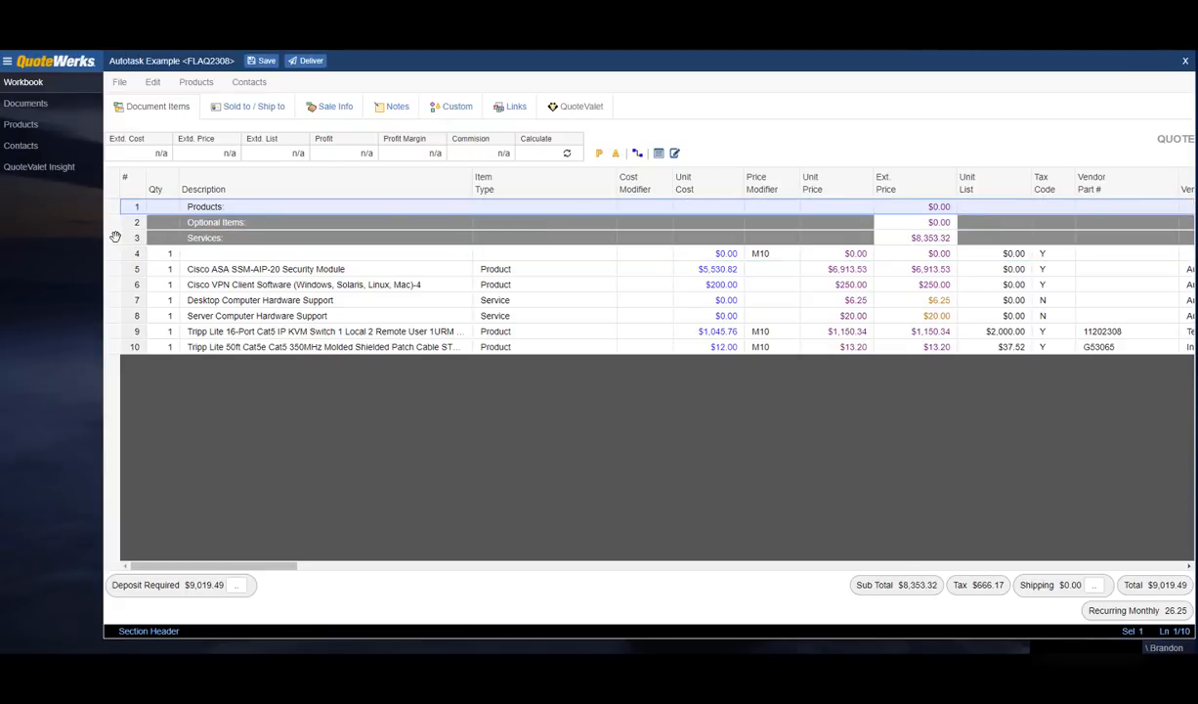
pyautogui.moveTo(115, 237); pyautogui.dragTo(112, 222)
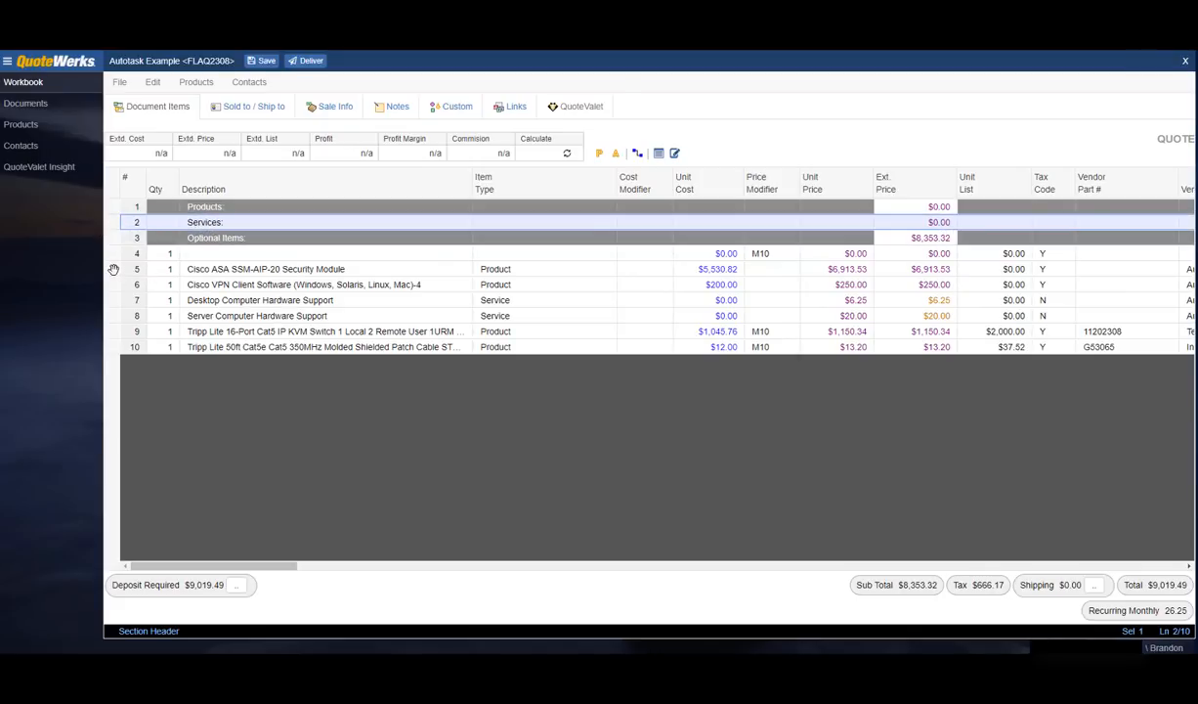
pyautogui.moveTo(113, 270); pyautogui.dragTo(114, 286)
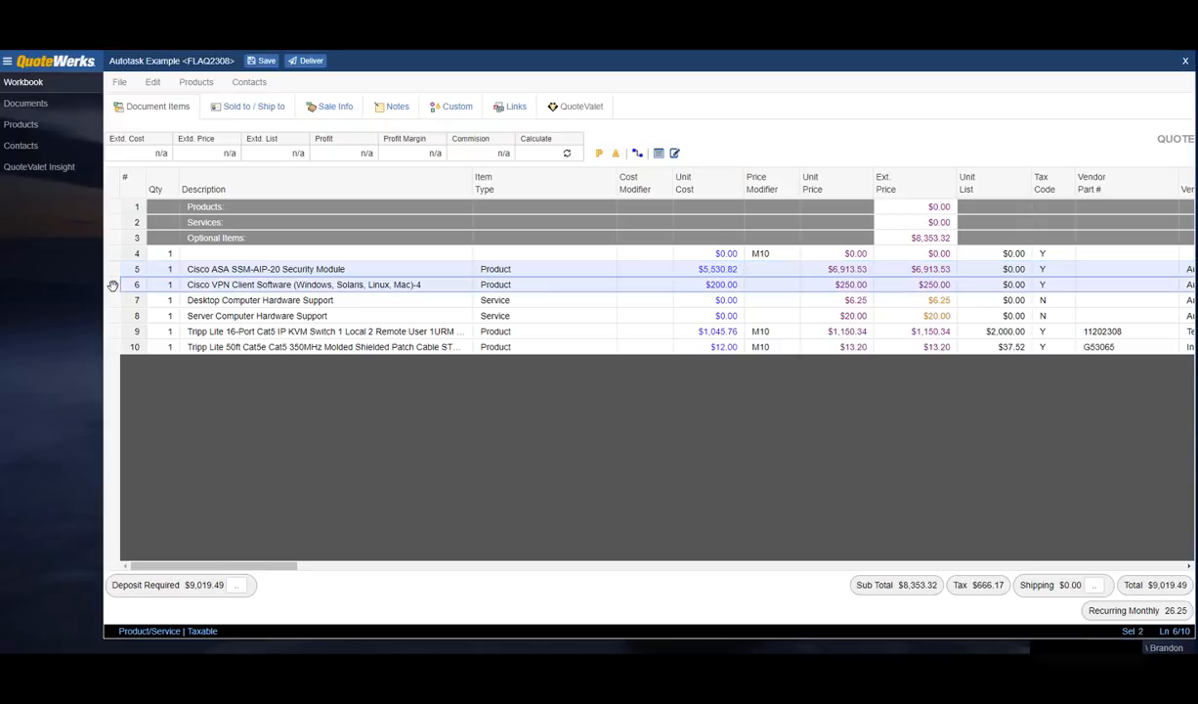
pyautogui.keyDown('ctrl'); pyautogui.click(115, 333); pyautogui.keyUp('ctrl')
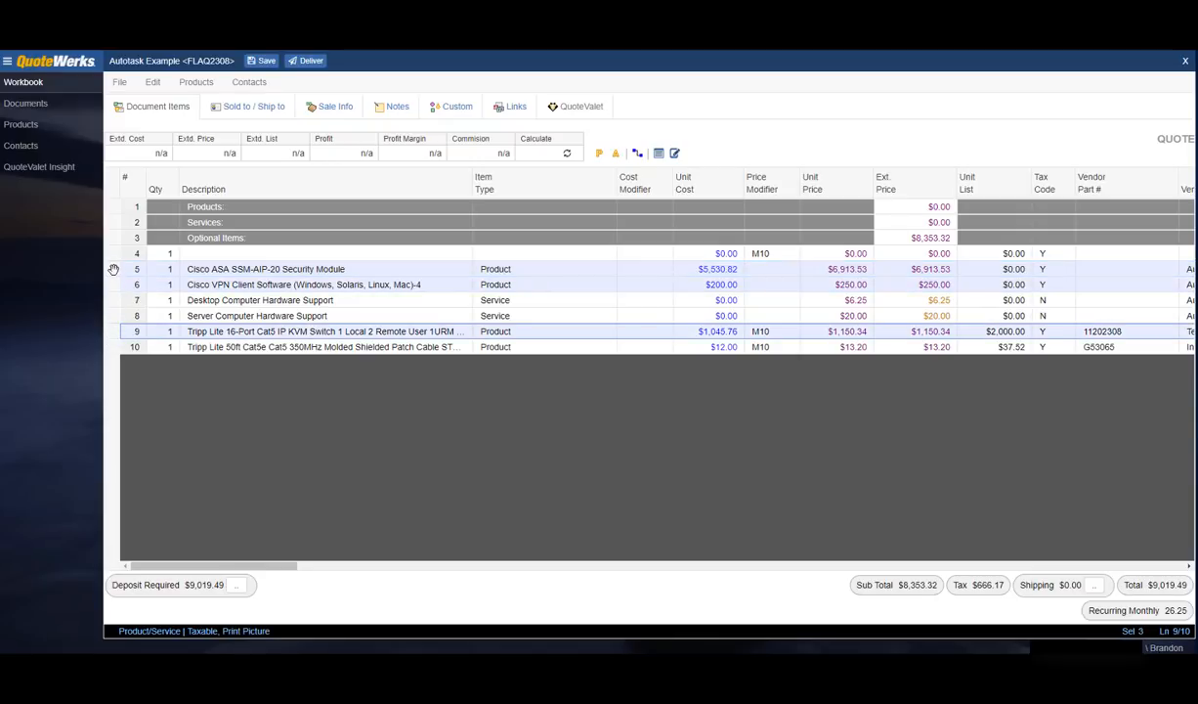
pyautogui.moveTo(113, 270); pyautogui.dragTo(167, 225)
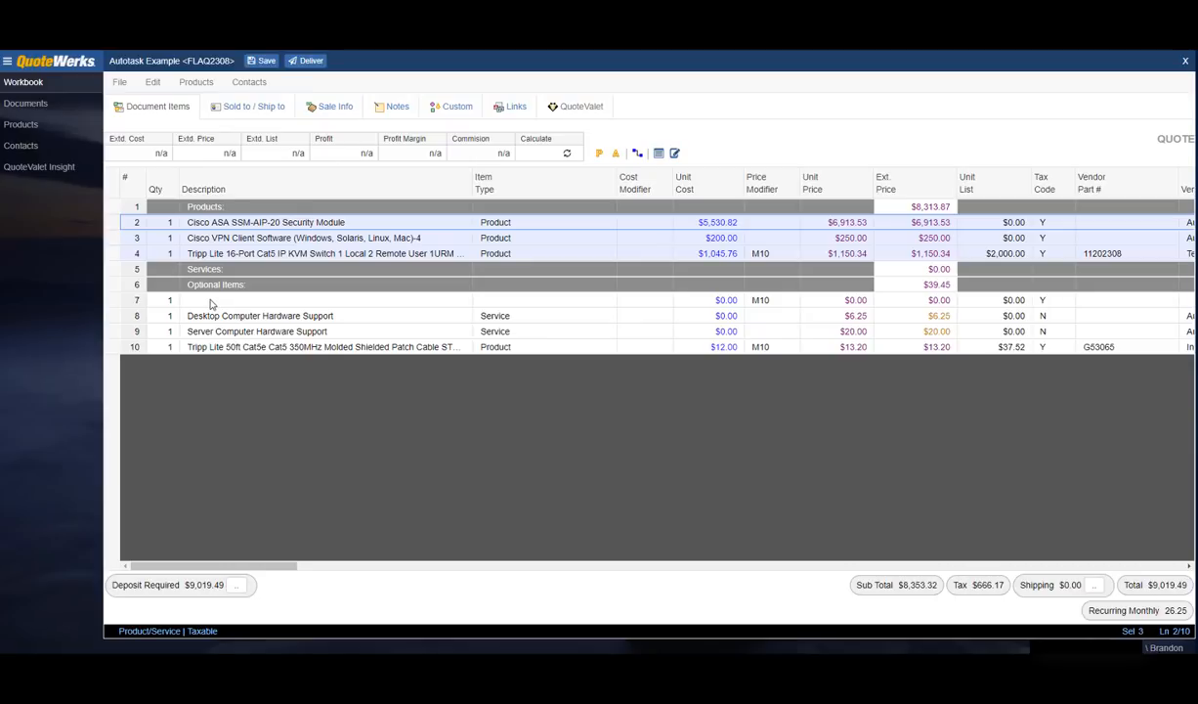
# Step: Move Desktop Computer Hardware Support under Services and select the empty Optional Items line
pyautogui.click(114, 317)
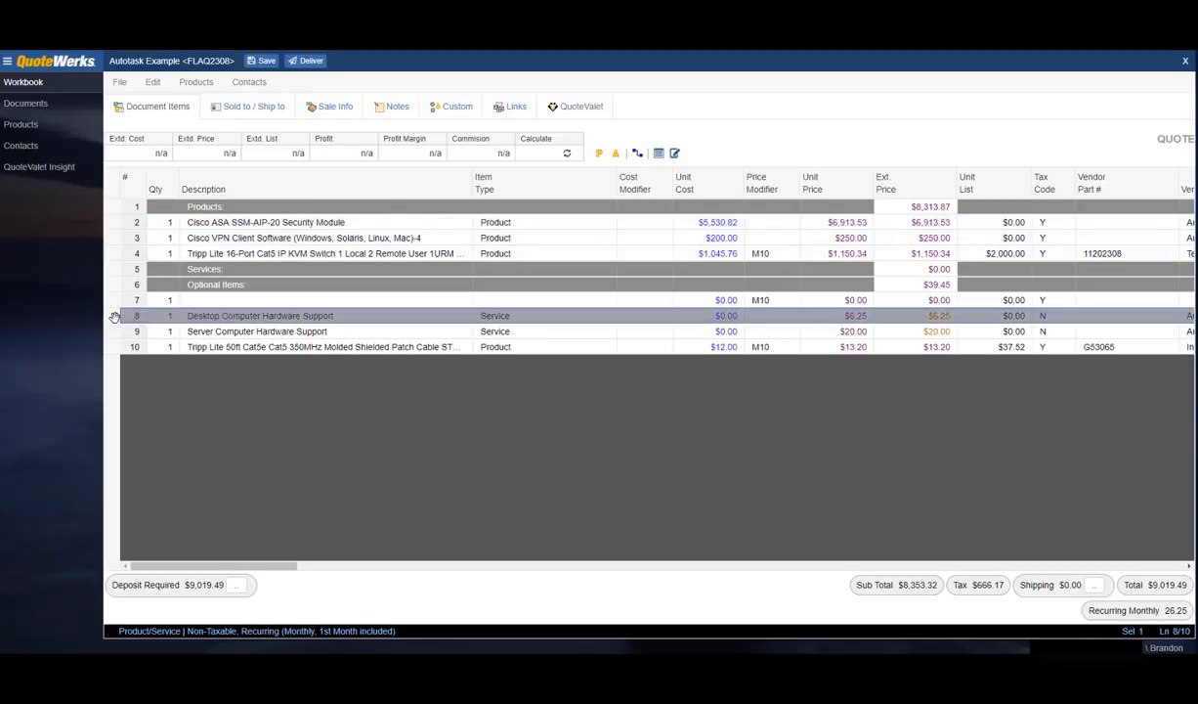
pyautogui.moveTo(115, 317); pyautogui.dragTo(152, 302)
pyautogui.moveTo(168, 289); pyautogui.dragTo(168, 286)
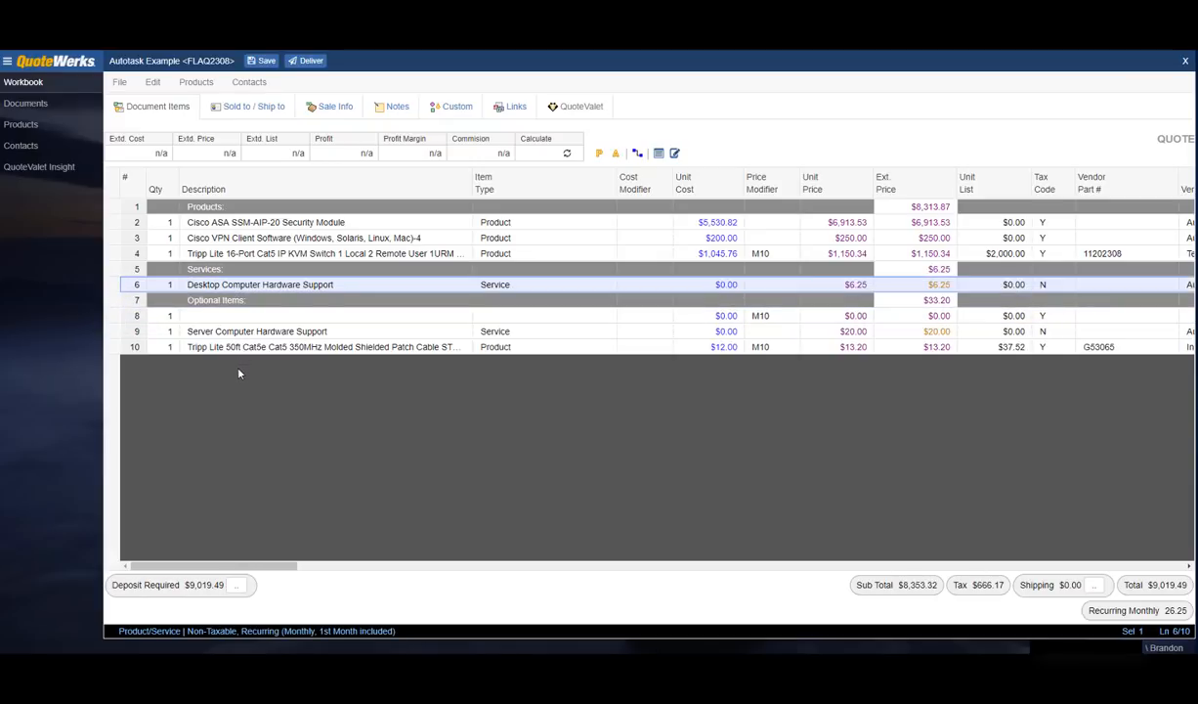
pyautogui.click(111, 316)
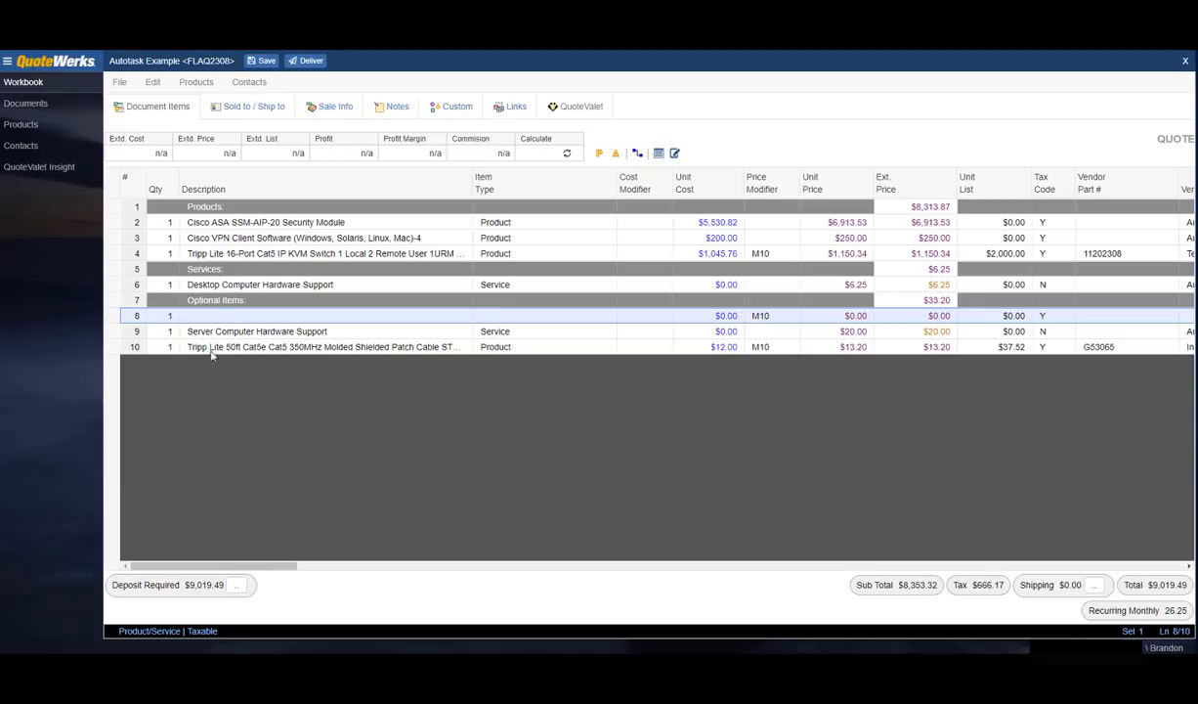
pyautogui.click(153, 84)
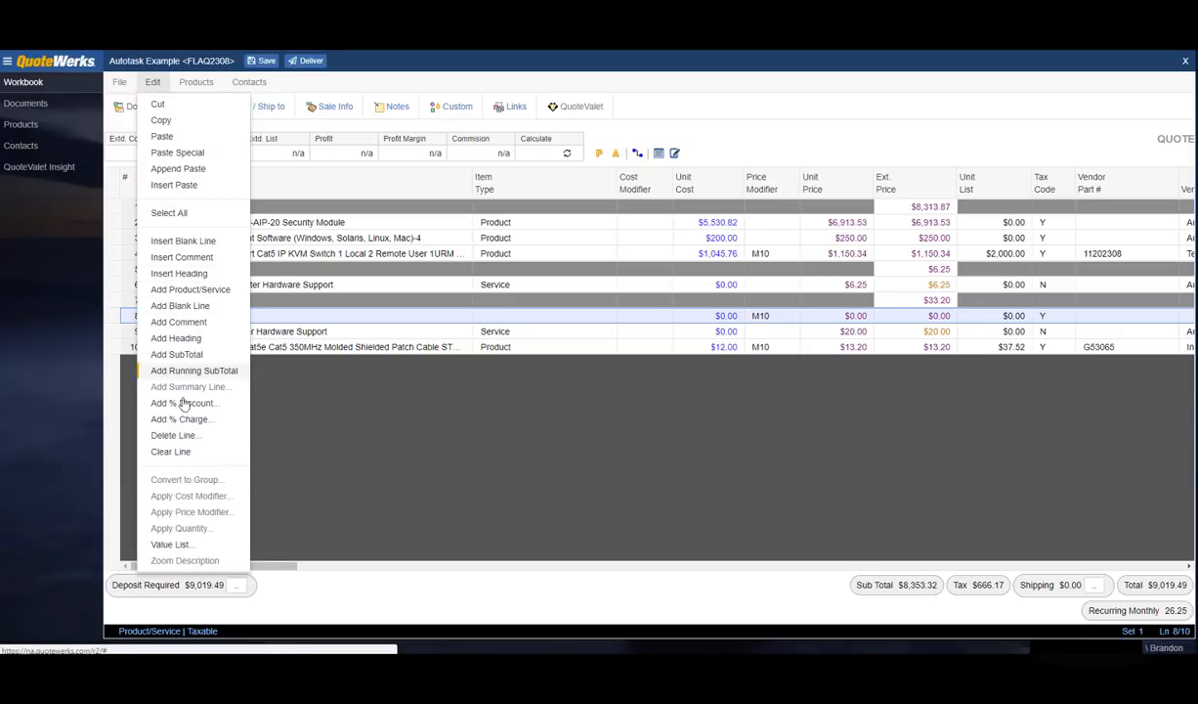
# Step: Delete the blank Optional Items line and confirm with Yes
pyautogui.click(173, 436)
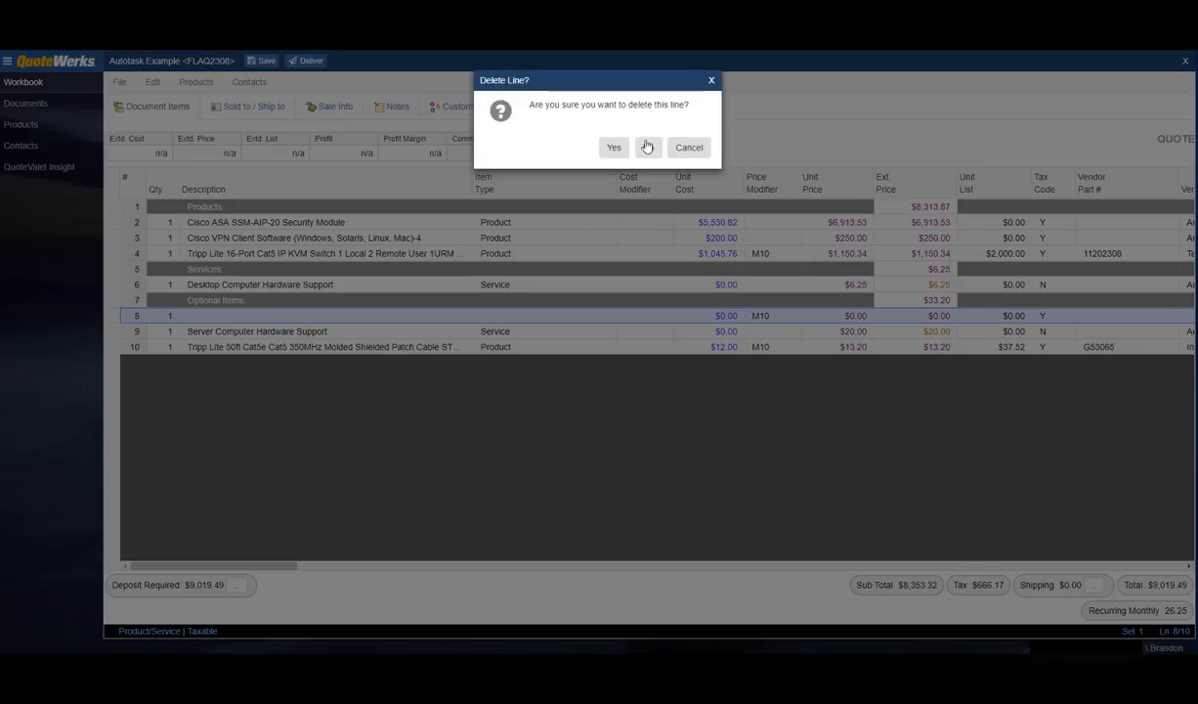
pyautogui.click(613, 146)
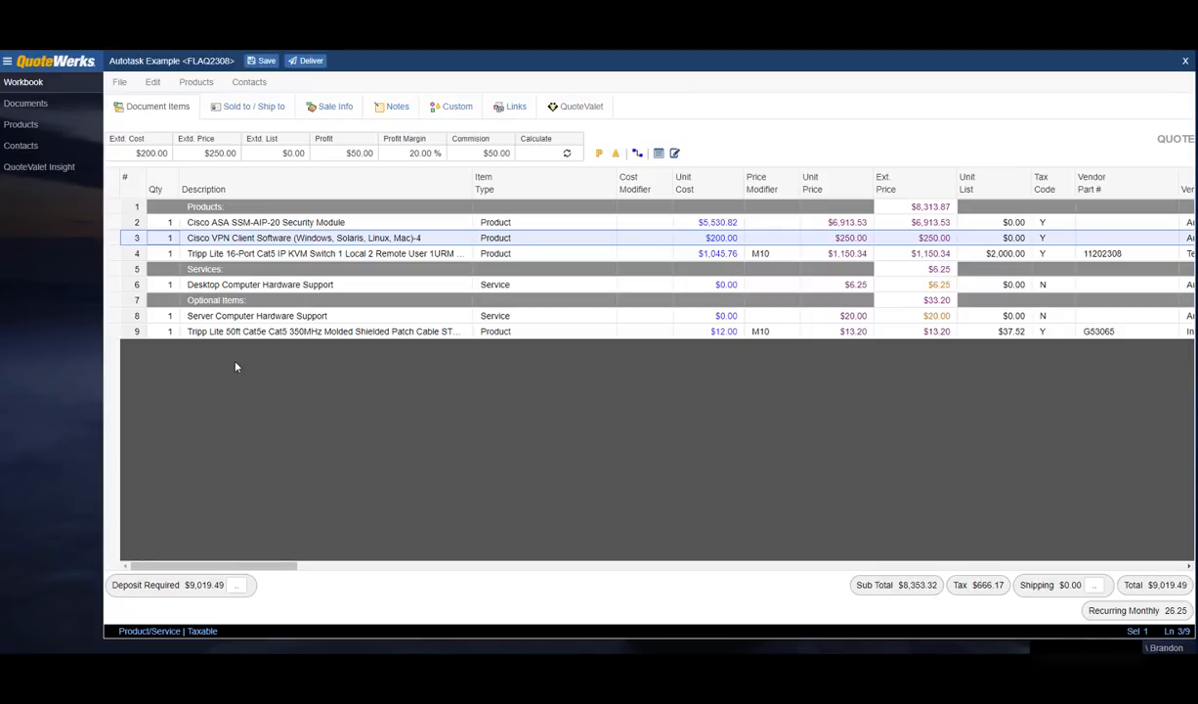
# Step: Set quantities to 3 for the Cisco ASA, 2 for the Cisco VPN and 5 for the KVM switch
pyautogui.click(168, 224)
pyautogui.click(168, 224)
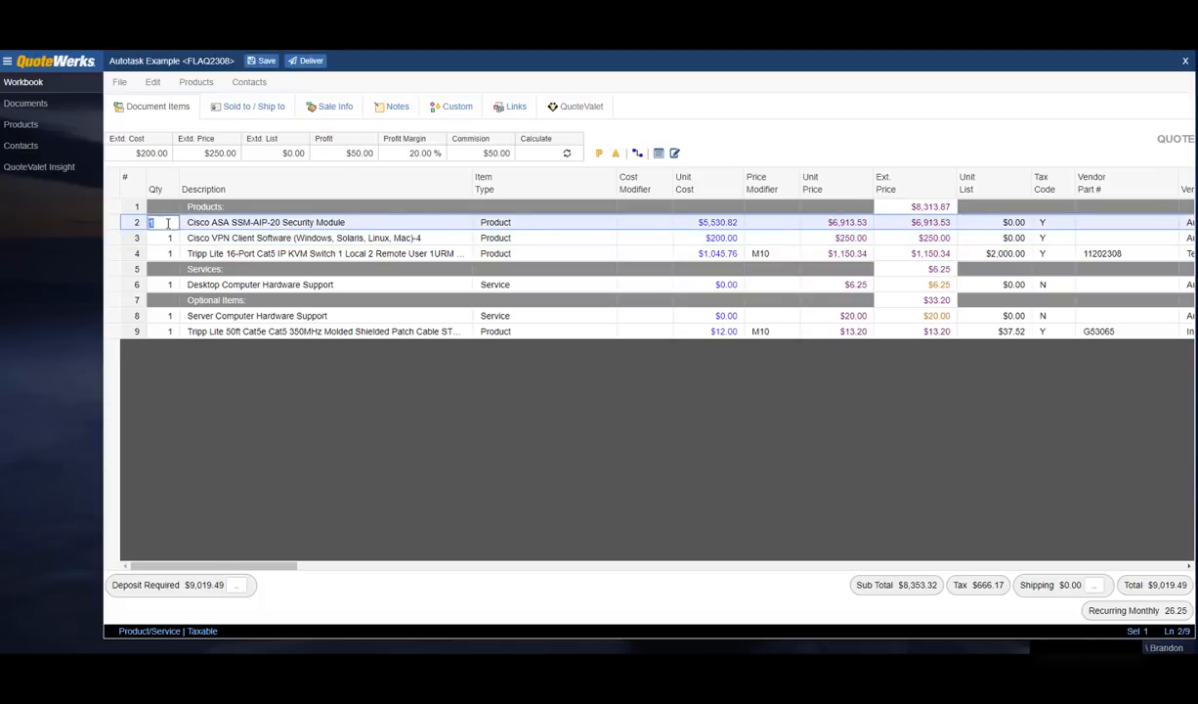
pyautogui.write('3')
pyautogui.click(168, 241)
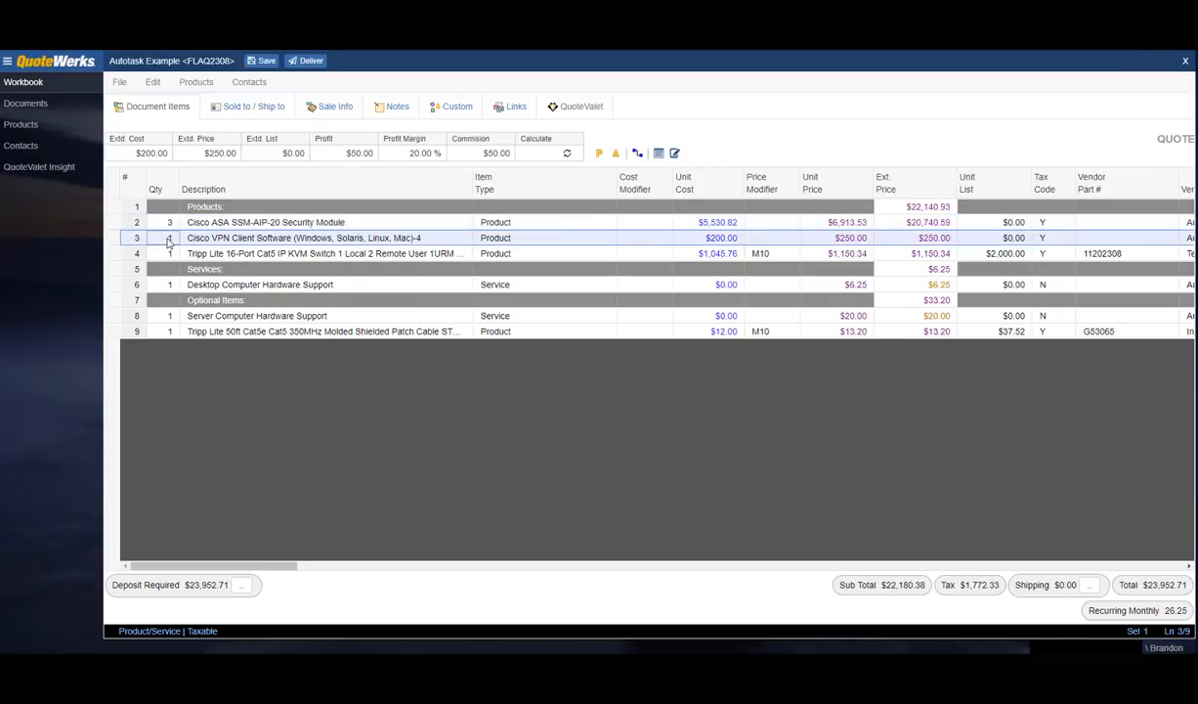
pyautogui.click(168, 240)
pyautogui.write('2')
pyautogui.click(168, 256)
pyautogui.click(168, 257)
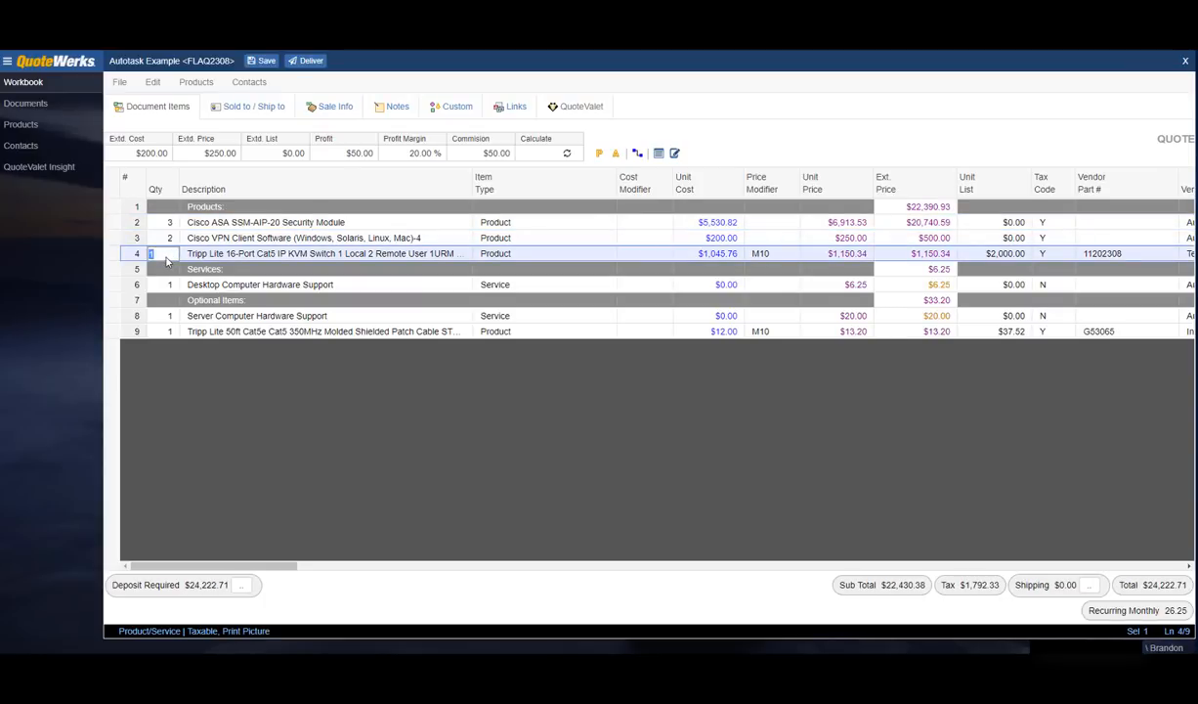
pyautogui.write('5')
pyautogui.click(167, 284)
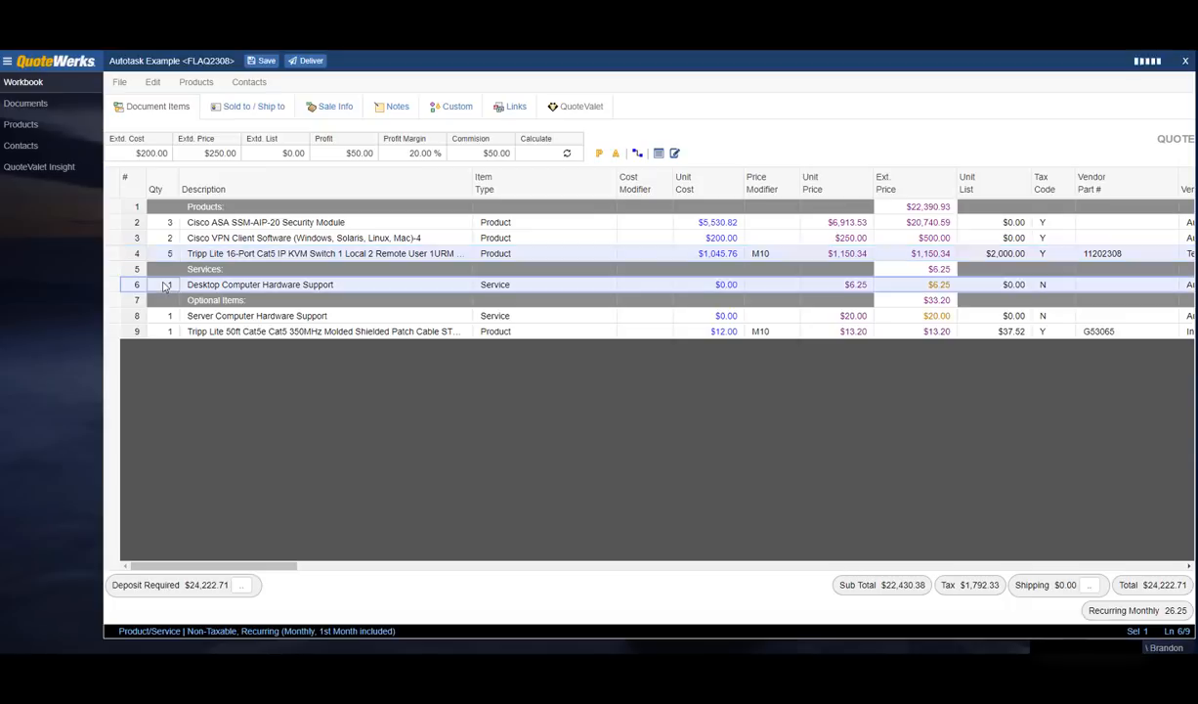
# Step: Append '- add text to this' to the Cisco ASA module's description
pyautogui.click(202, 221)
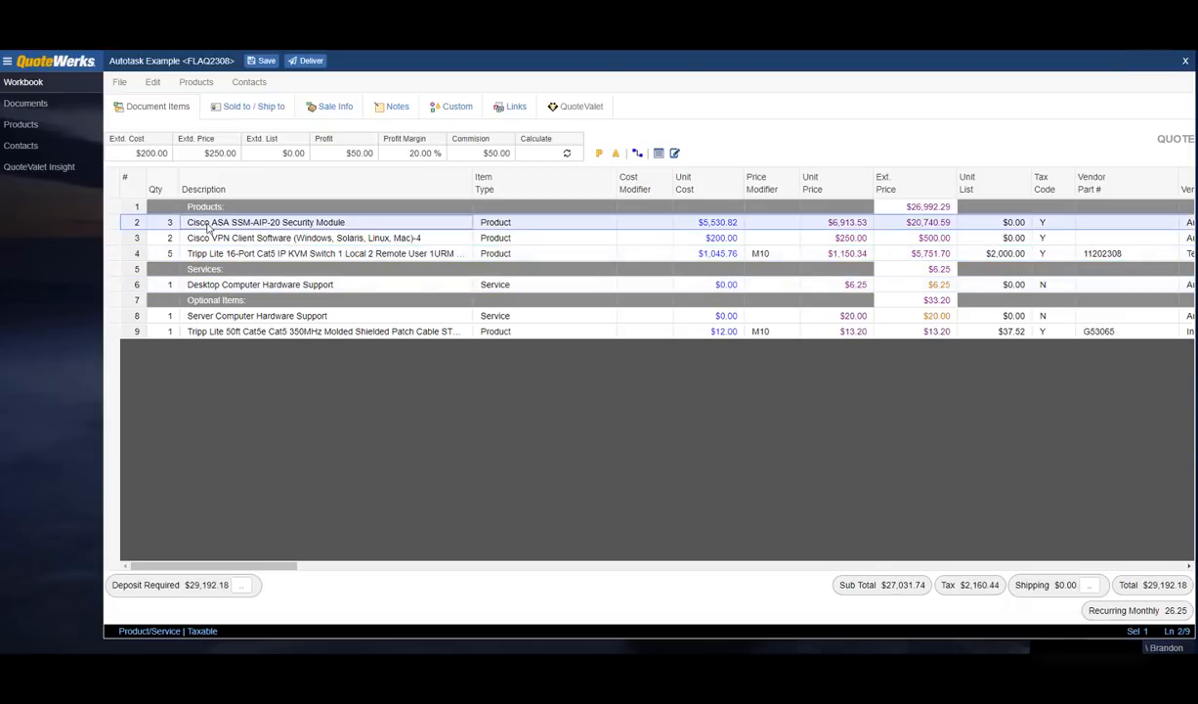
pyautogui.click(364, 228)
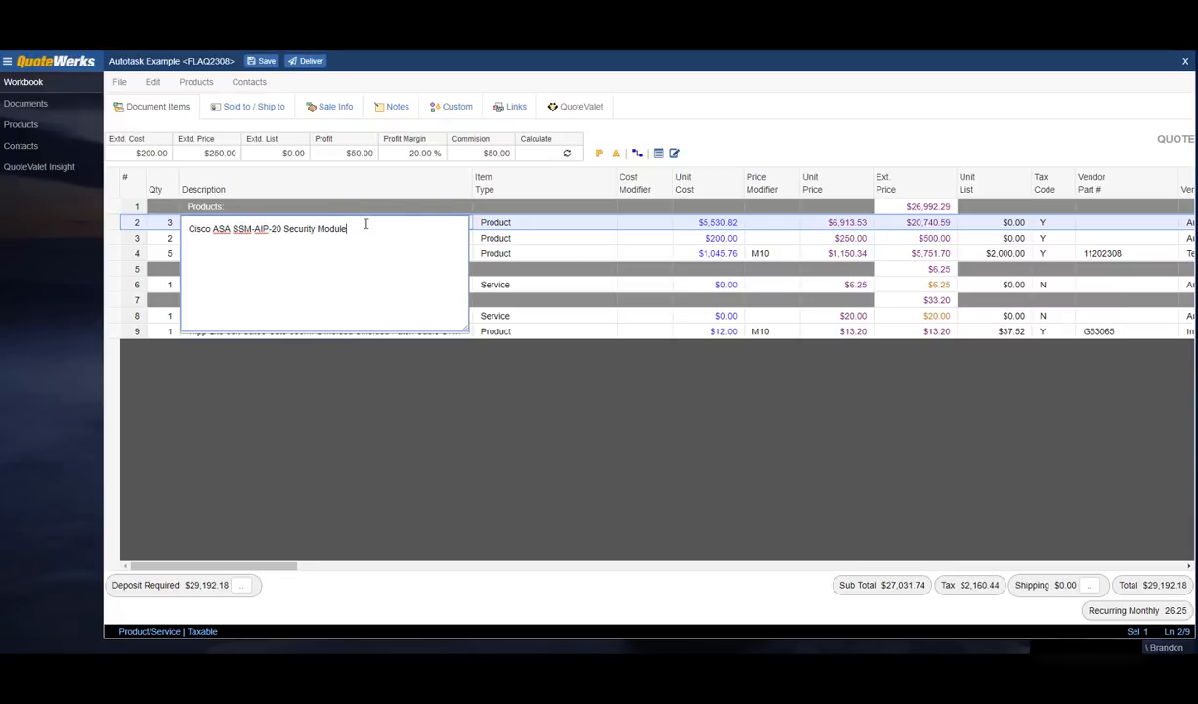
pyautogui.write('- add text to this')
pyautogui.press('Tab')
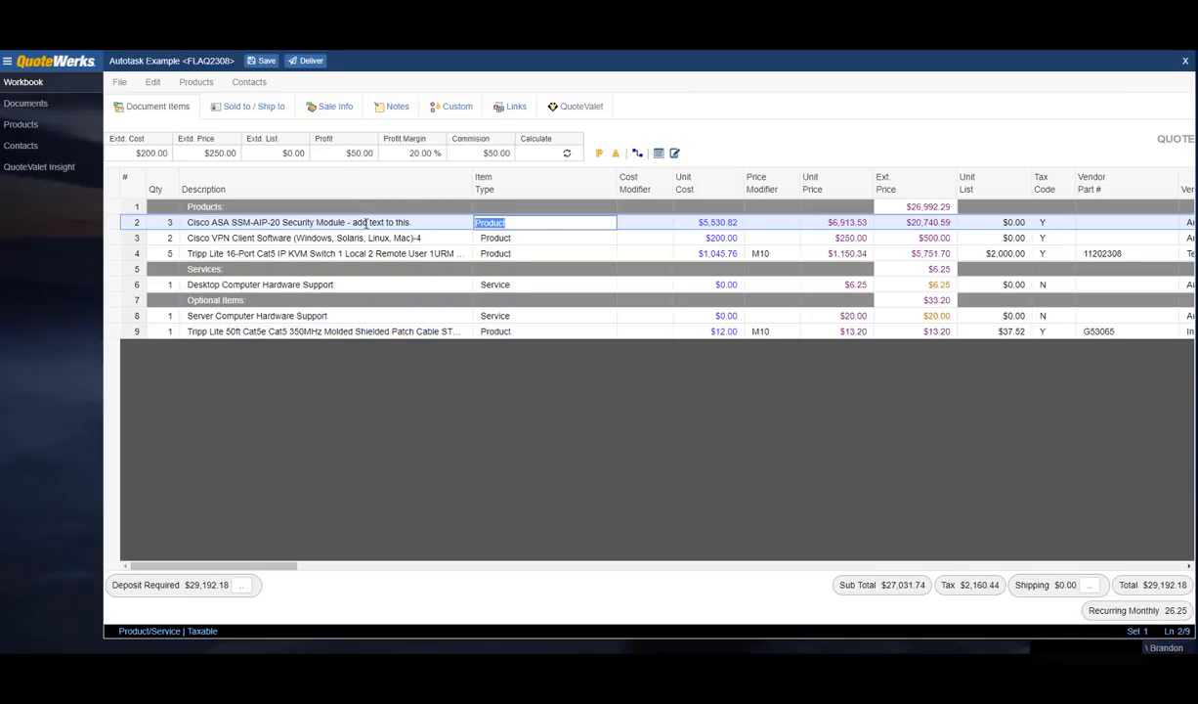
pyautogui.click(366, 223)
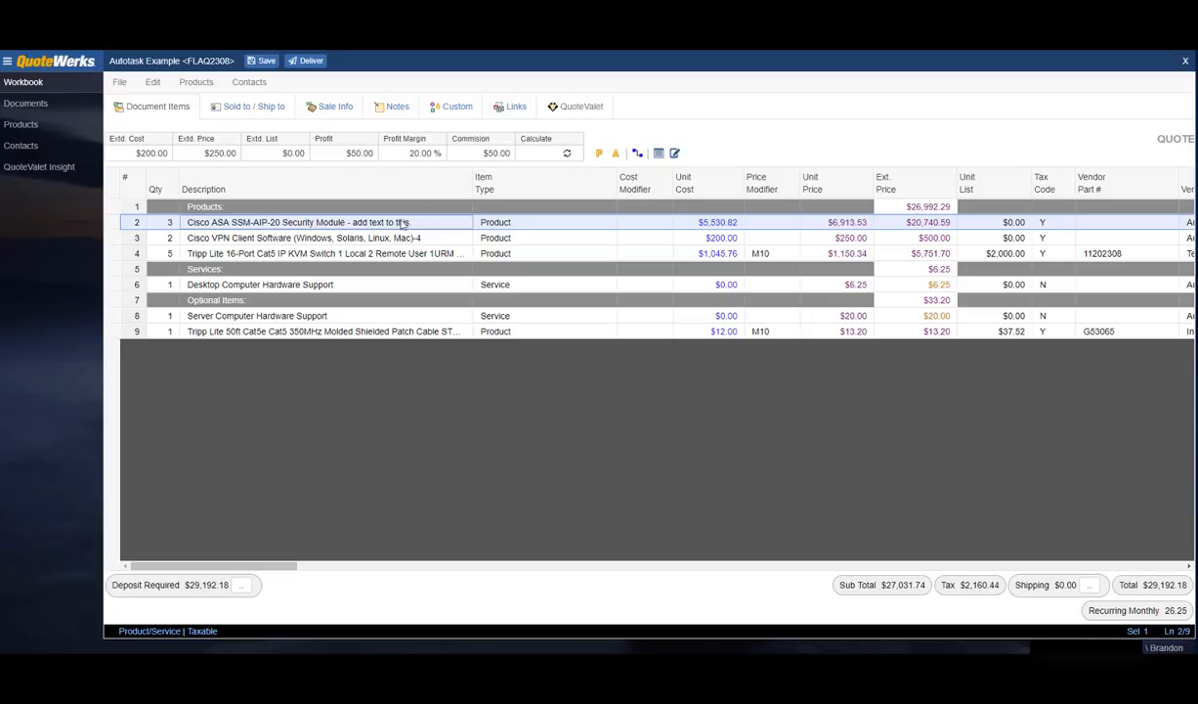
# Step: Reword the Cisco ASA description's ending to 'Make a change to the text'
pyautogui.click(674, 155)
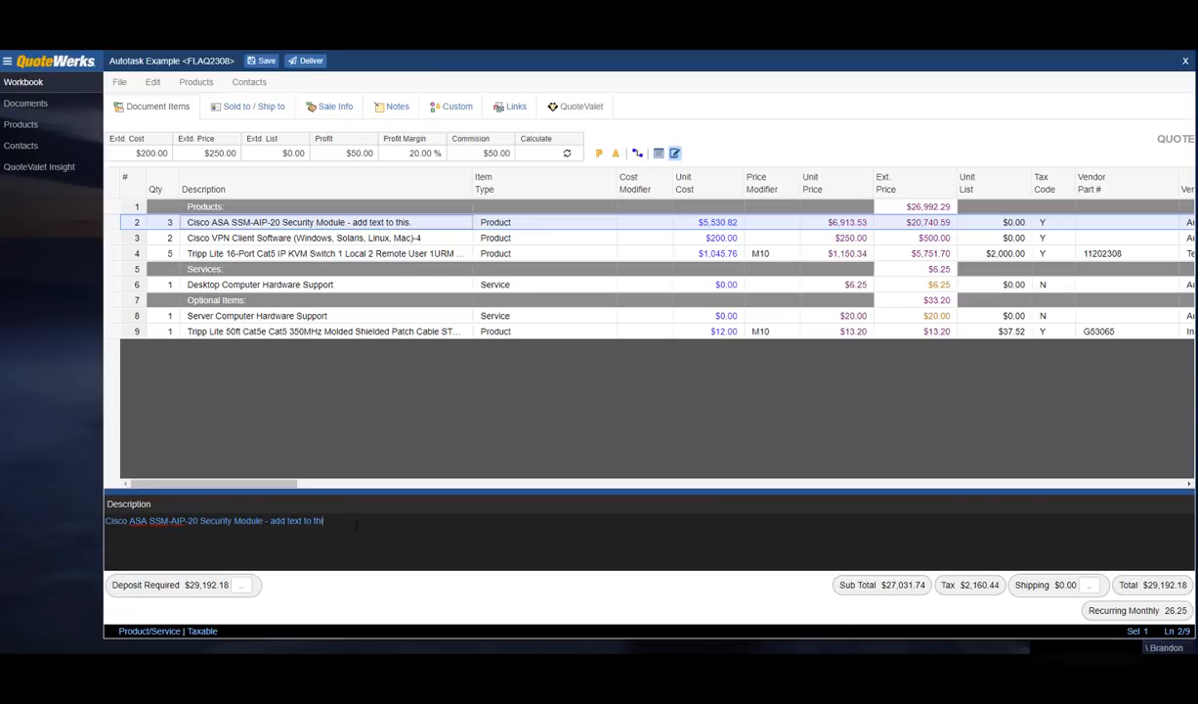
pyautogui.press('BackSpace')
pyautogui.press('BackSpace')
pyautogui.press('BackSpace')
pyautogui.press('BackSpace')
pyautogui.press('BackSpace')
pyautogui.press('BackSpace')
pyautogui.press('BackSpace')
pyautogui.press('BackSpace')
pyautogui.press('BackSpace')
pyautogui.press('BackSpace')
pyautogui.press('BackSpace')
pyautogui.press('BackSpace')
pyautogui.press('BackSpace')
pyautogui.press('BackSpace')
pyautogui.press('BackSpace')
pyautogui.write('Make a change')
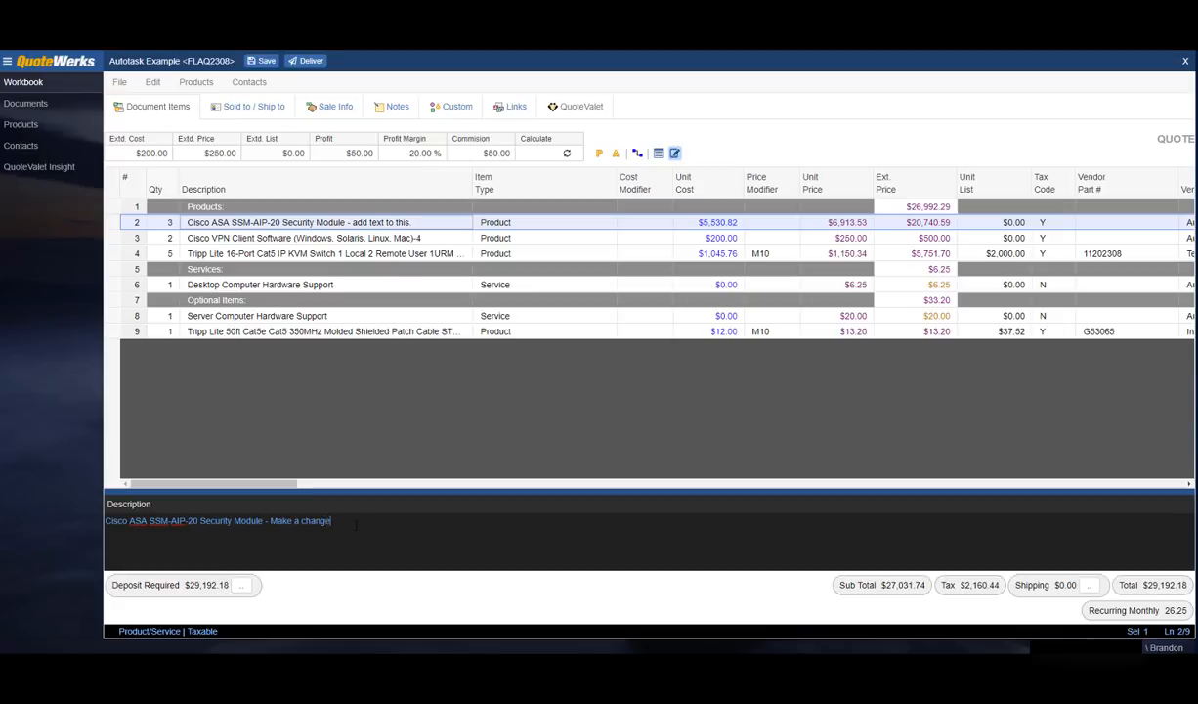
pyautogui.write(' to the text')
pyautogui.click(338, 239)
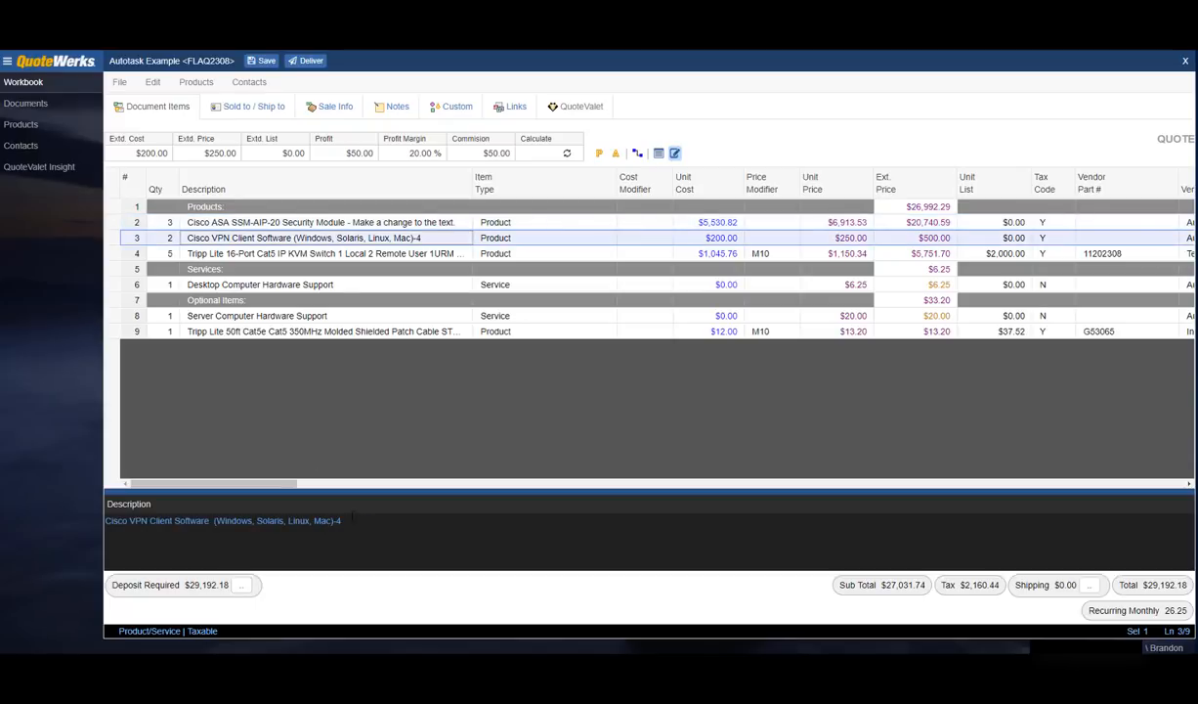
# Step: Delete the KVM switch specs after 'Rackmount' and the 50ft cable specs after 'Cable'
pyautogui.click(315, 253)
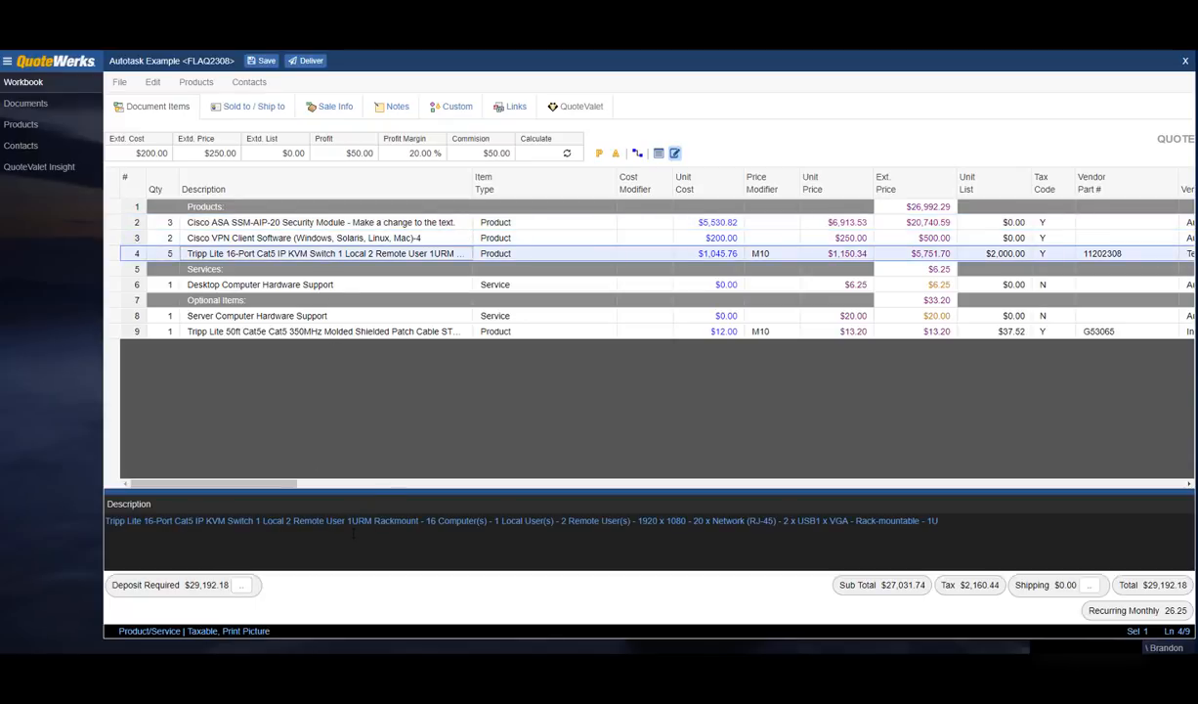
pyautogui.moveTo(950, 520); pyautogui.dragTo(422, 523)
pyautogui.press('Delete')
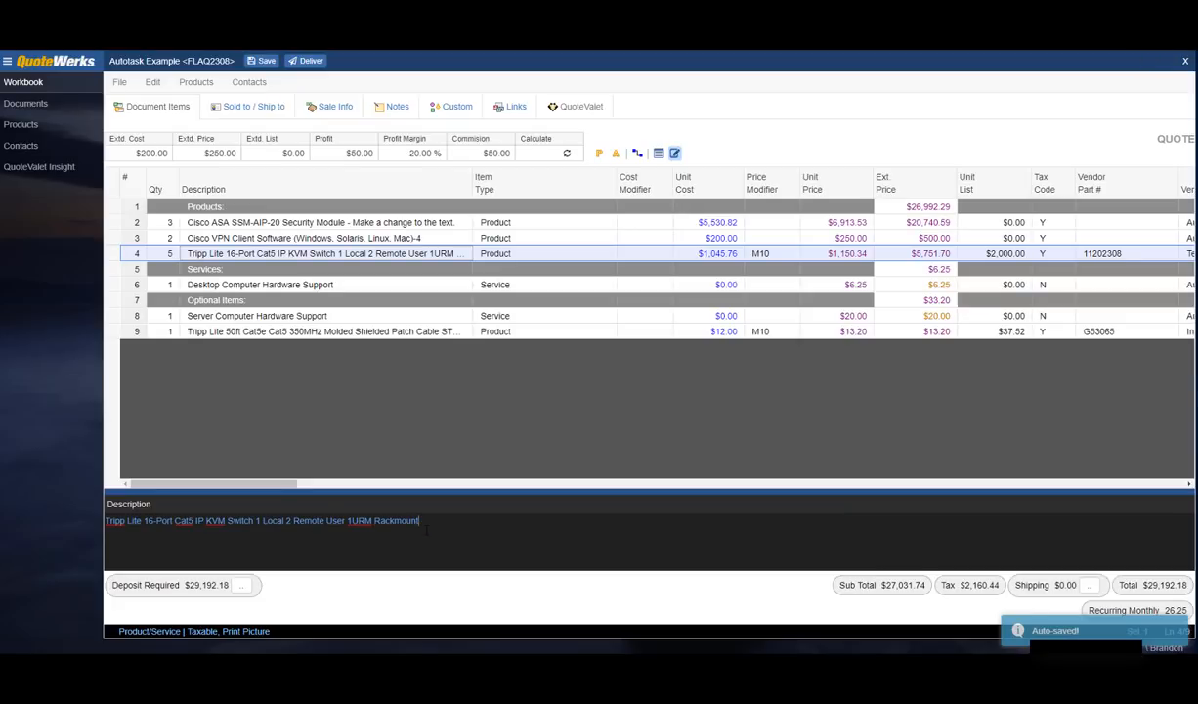
pyautogui.click(313, 285)
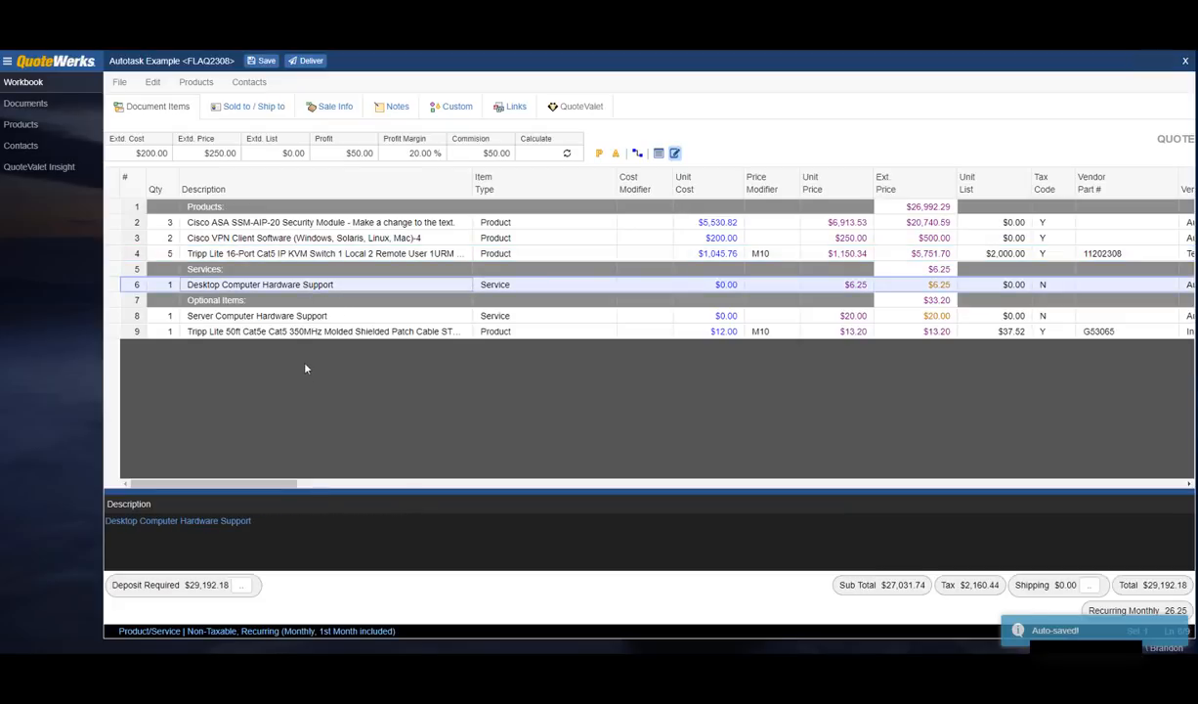
pyautogui.click(307, 315)
pyautogui.click(320, 333)
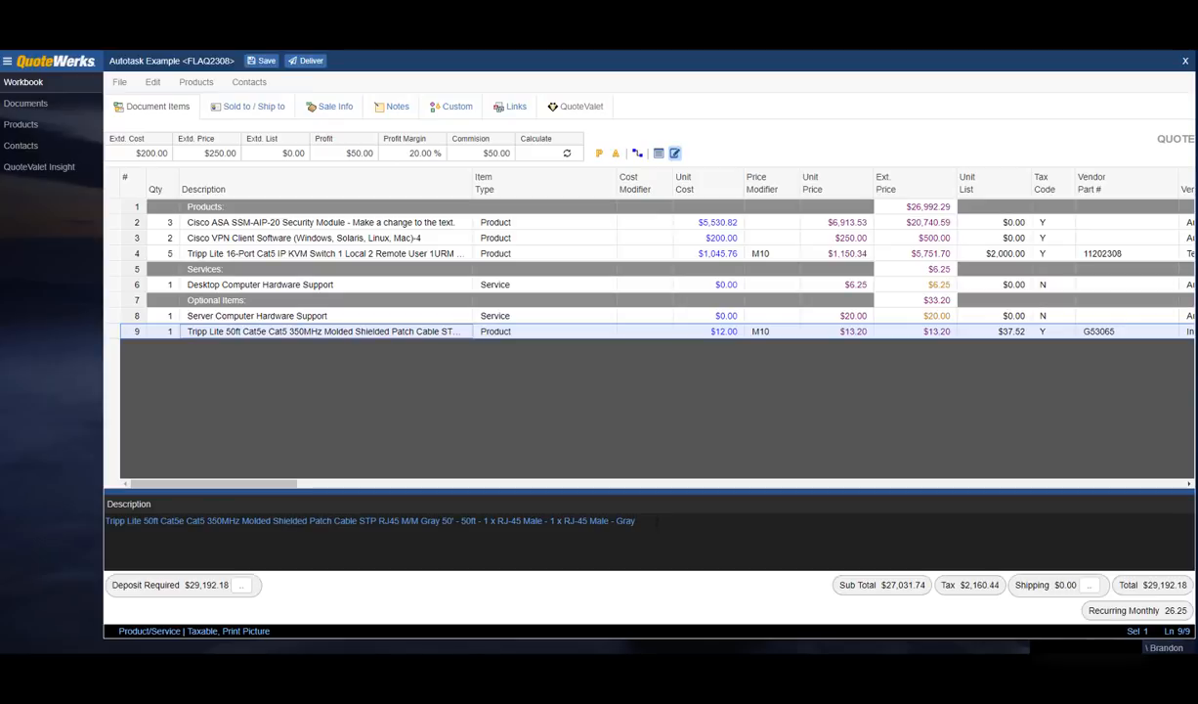
pyautogui.moveTo(637, 521); pyautogui.dragTo(357, 521)
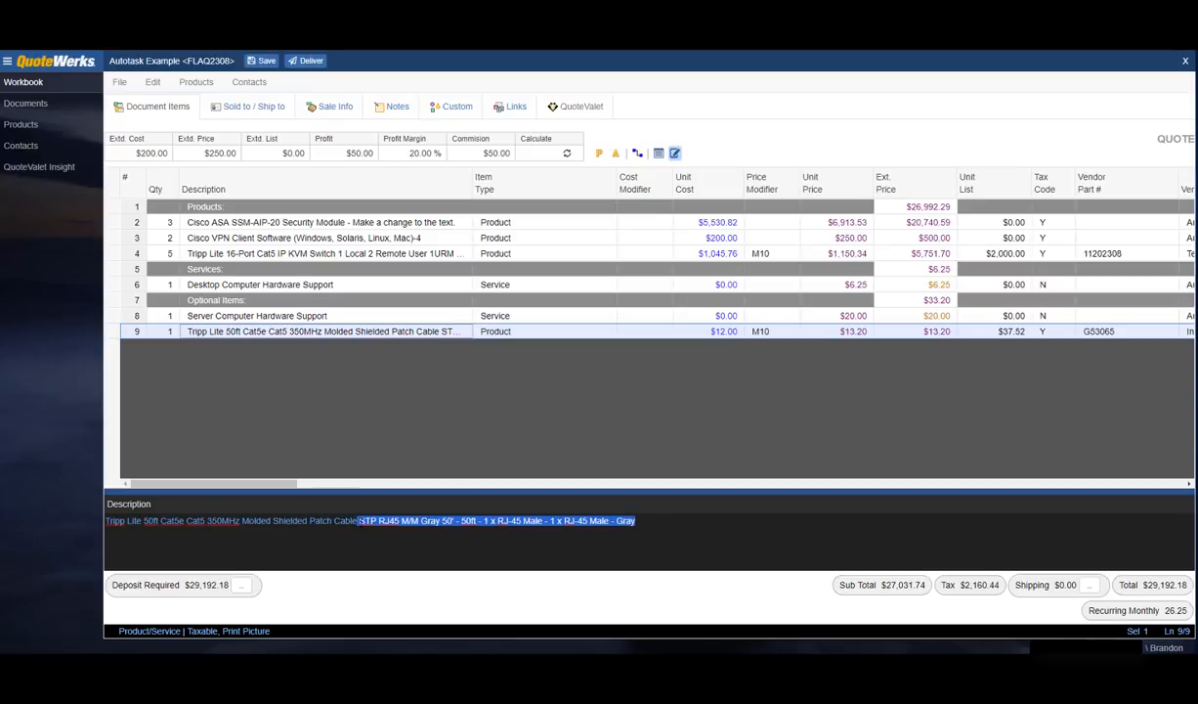
pyautogui.press('Delete')
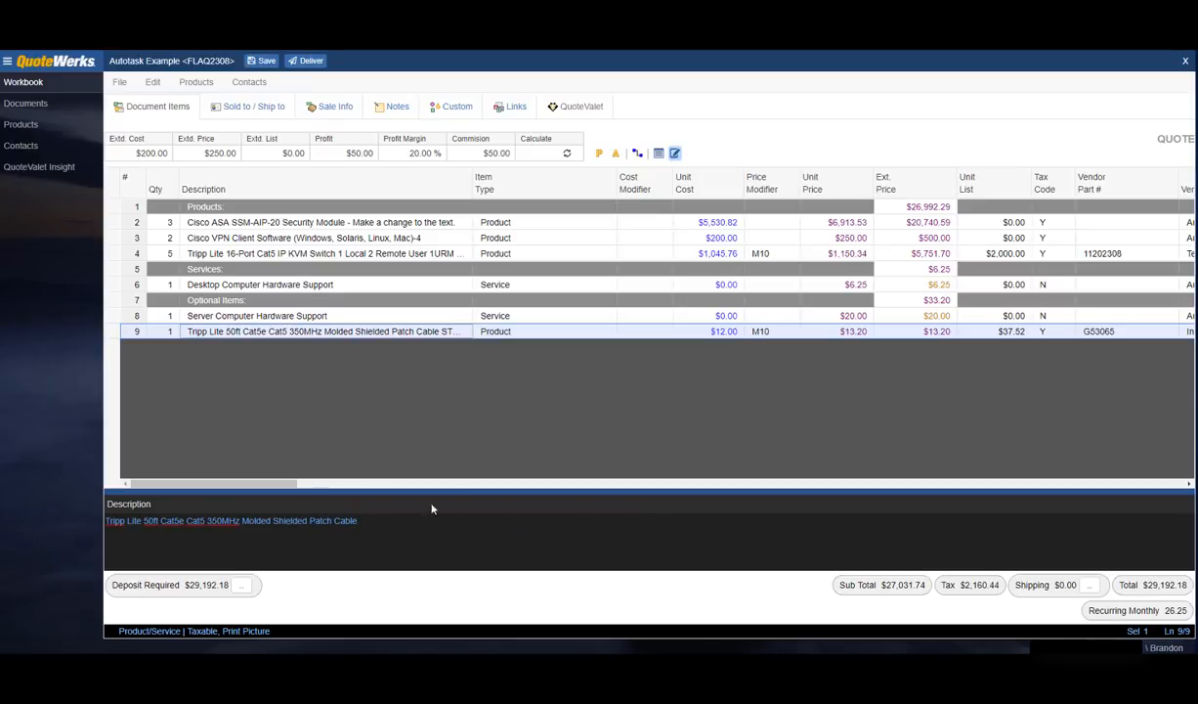
pyautogui.click(674, 155)
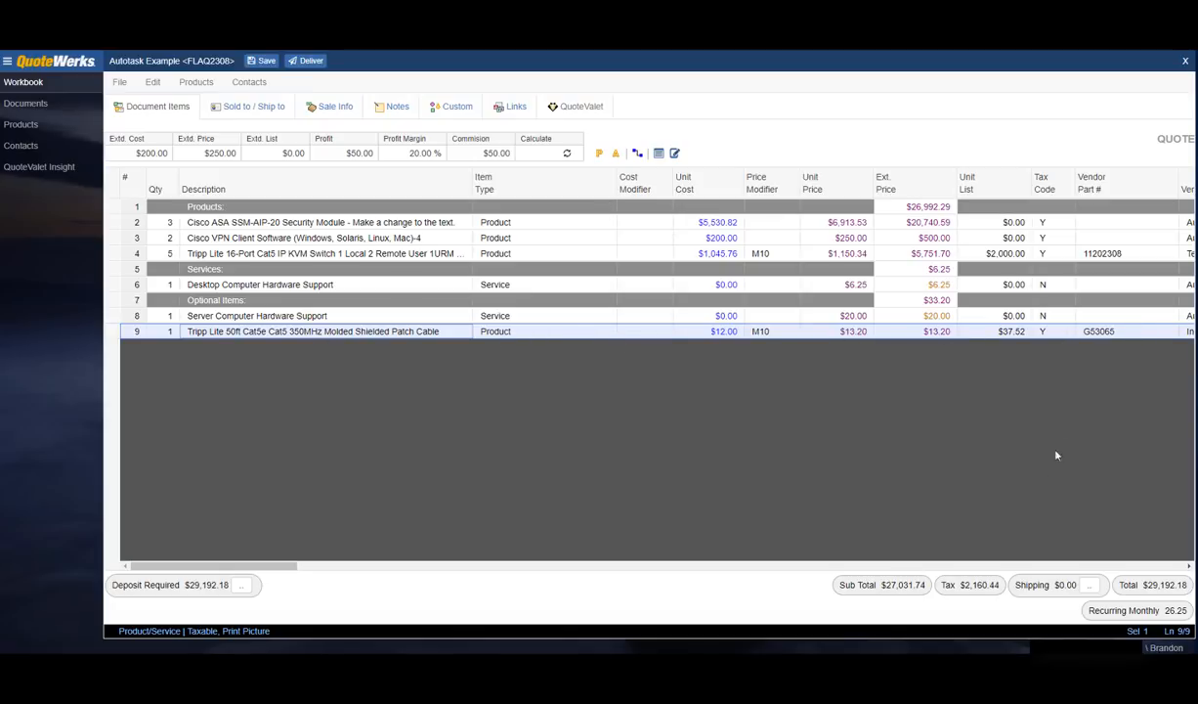
# Step: Set the 50ft patch cable's quantity to 3 in the item field panel, with Order By Name off
pyautogui.click(660, 155)
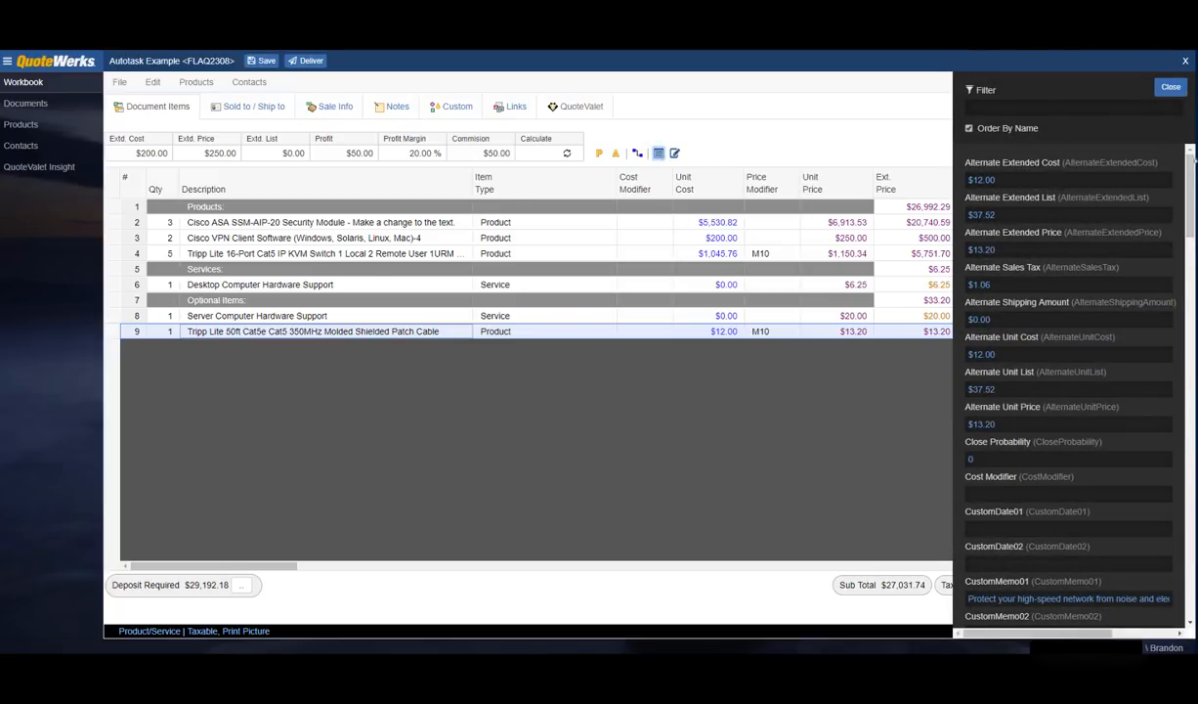
pyautogui.moveTo(1194, 173)
pyautogui.mouseDown()
pyautogui.moveTo(1194, 541)
pyautogui.moveTo(1194, 166)
pyautogui.mouseUp()
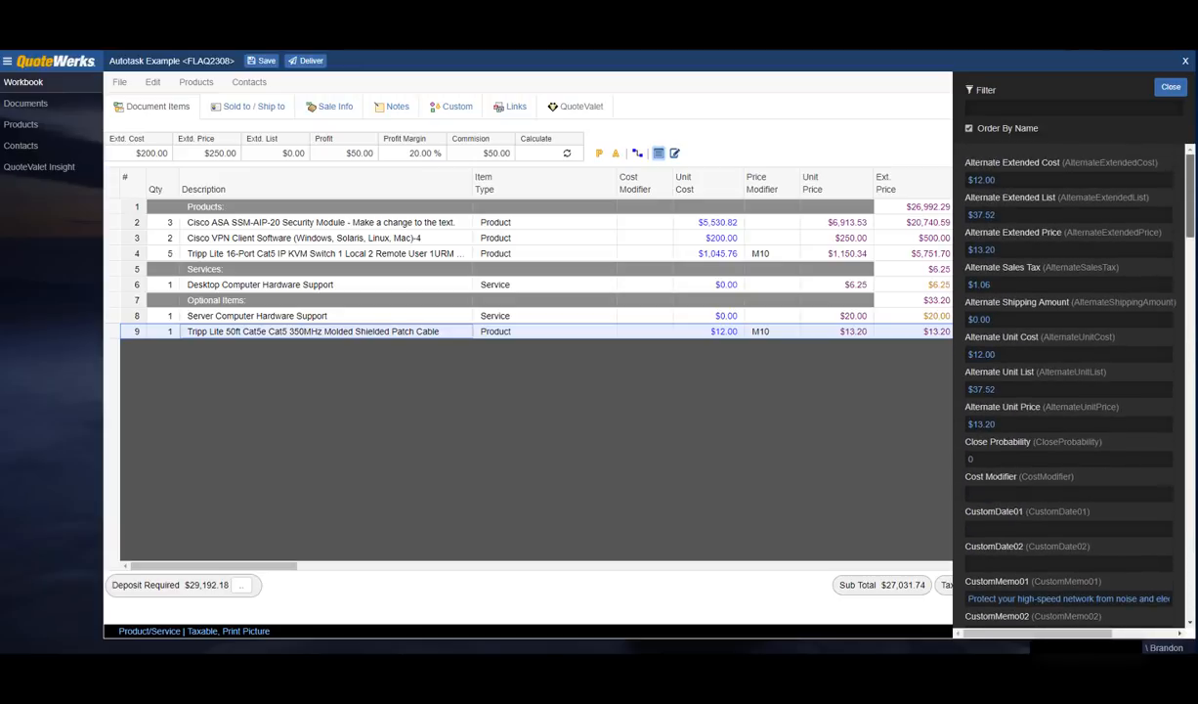
pyautogui.click(969, 129)
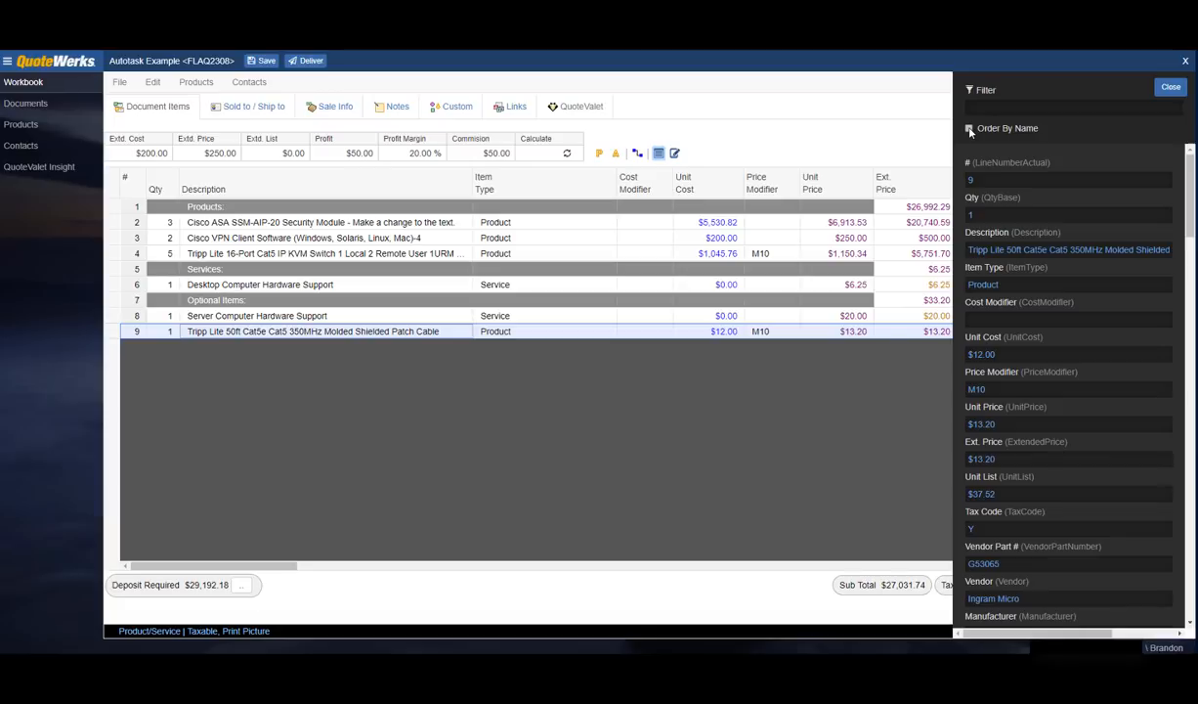
pyautogui.click(997, 179)
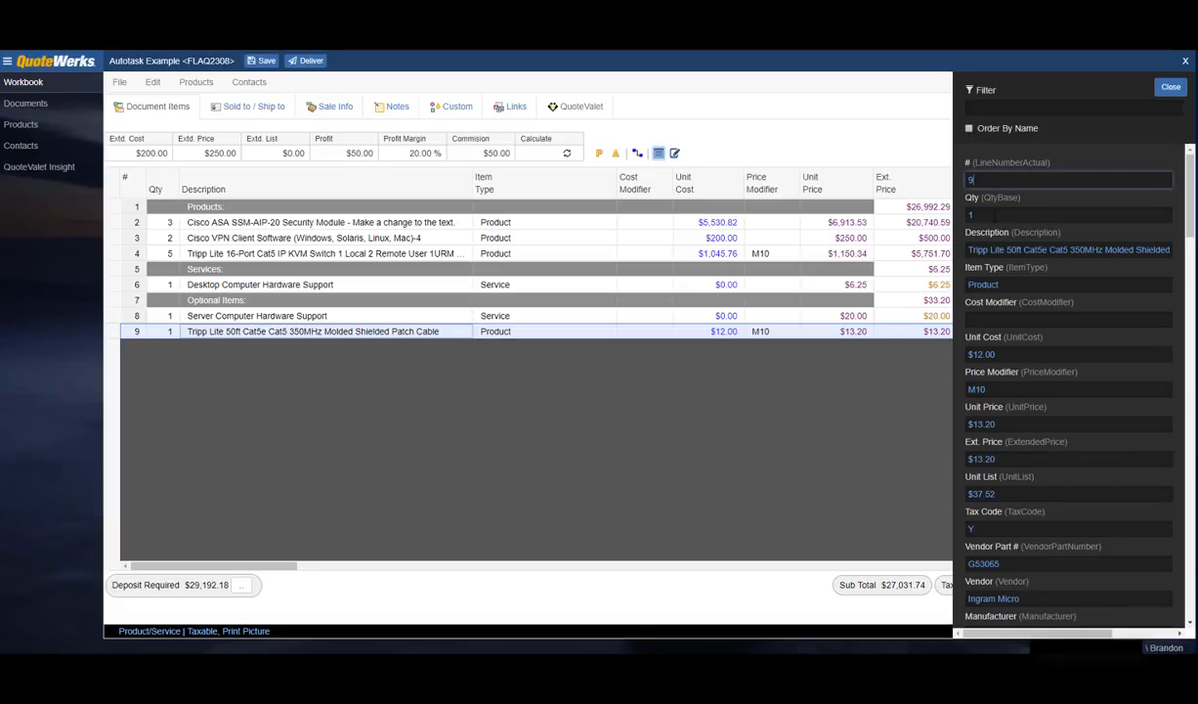
pyautogui.click(995, 214)
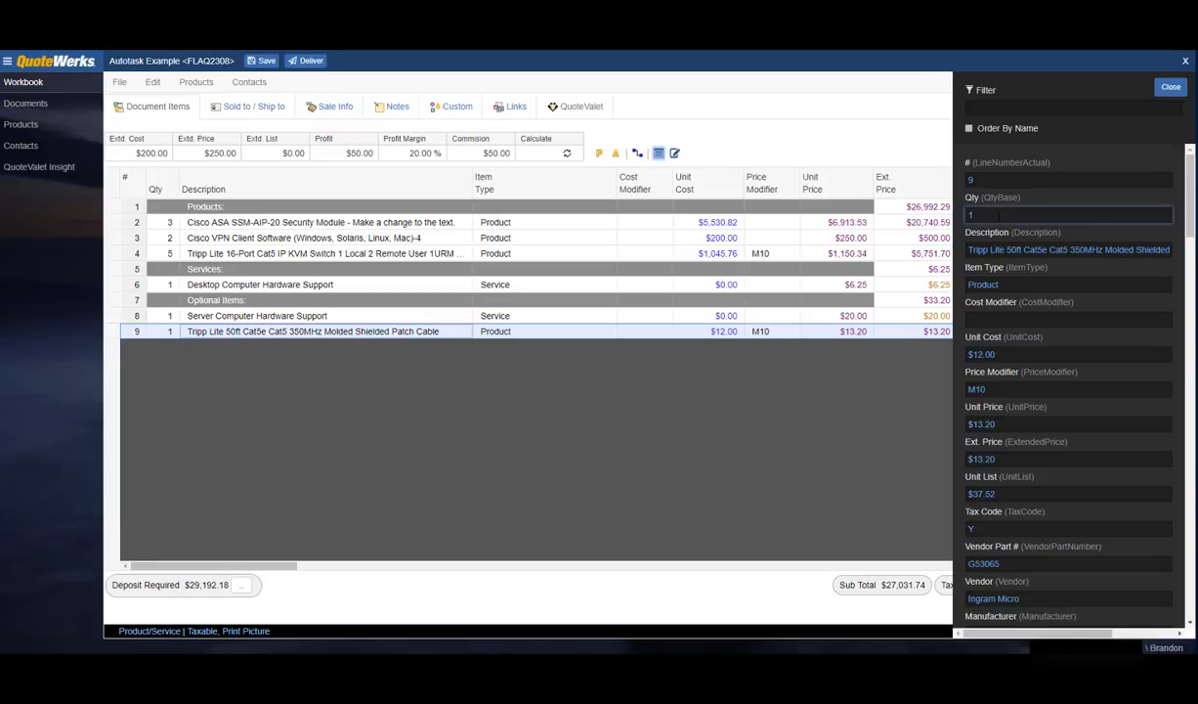
pyautogui.press('BackSpace')
pyautogui.write('3')
pyautogui.press('Tab')
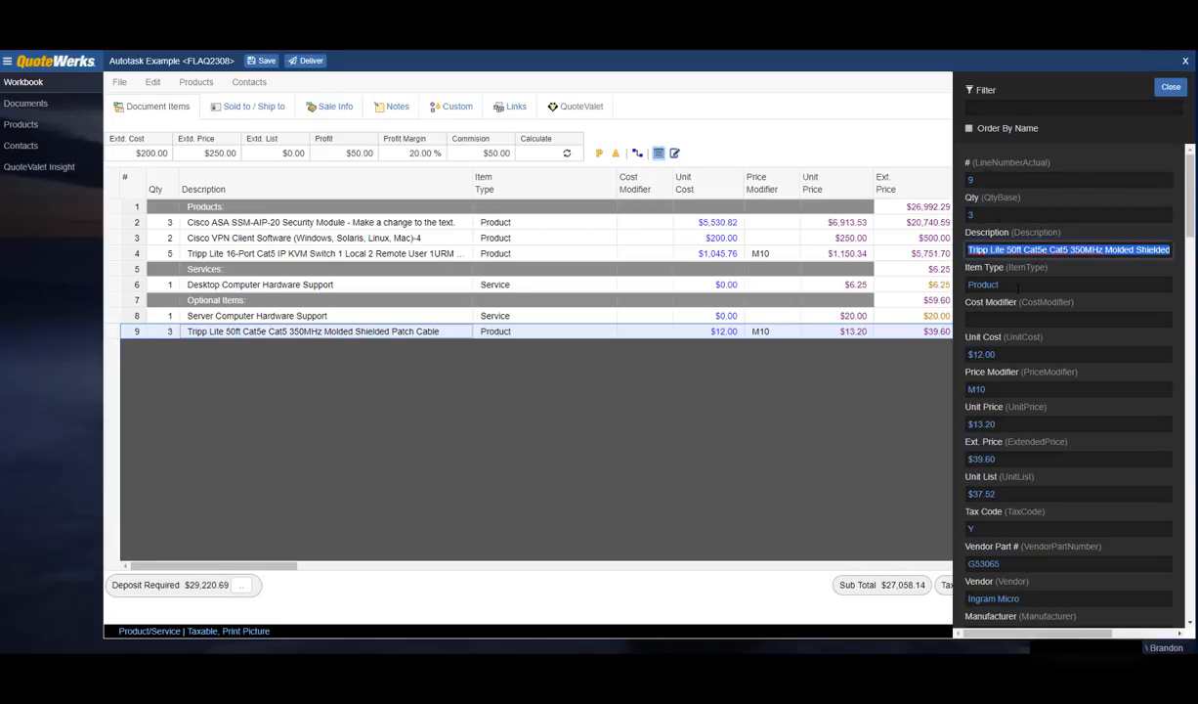
pyautogui.click(1018, 285)
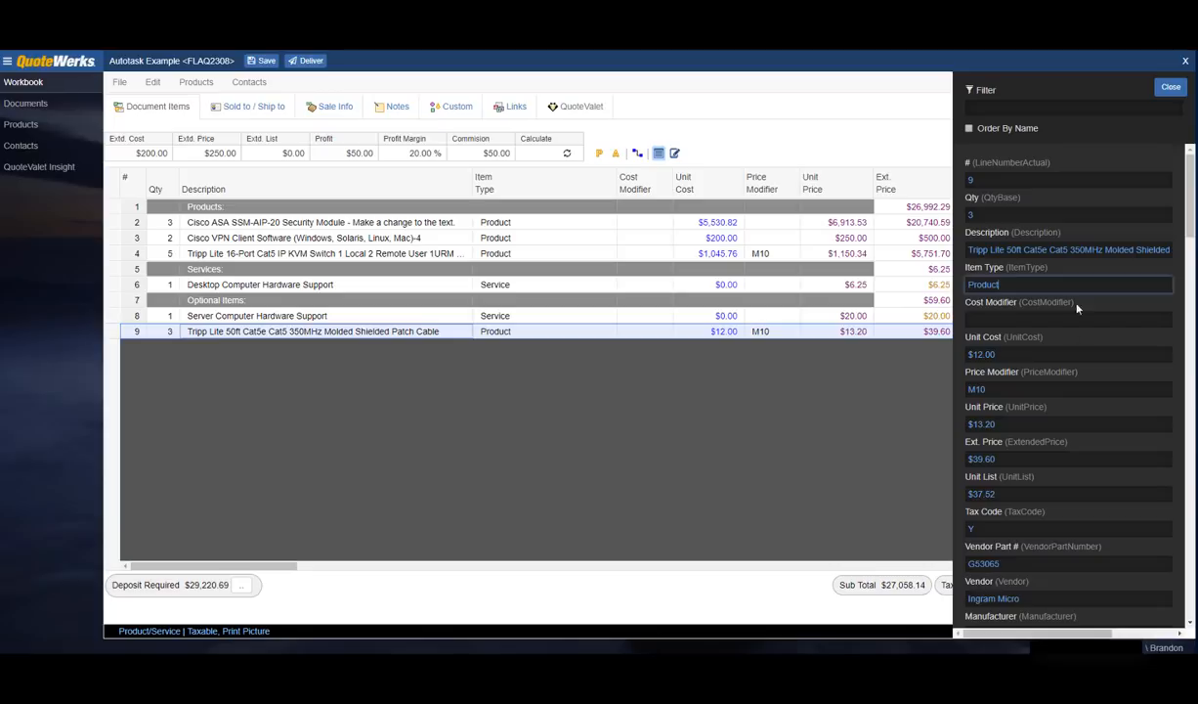
pyautogui.click(1171, 88)
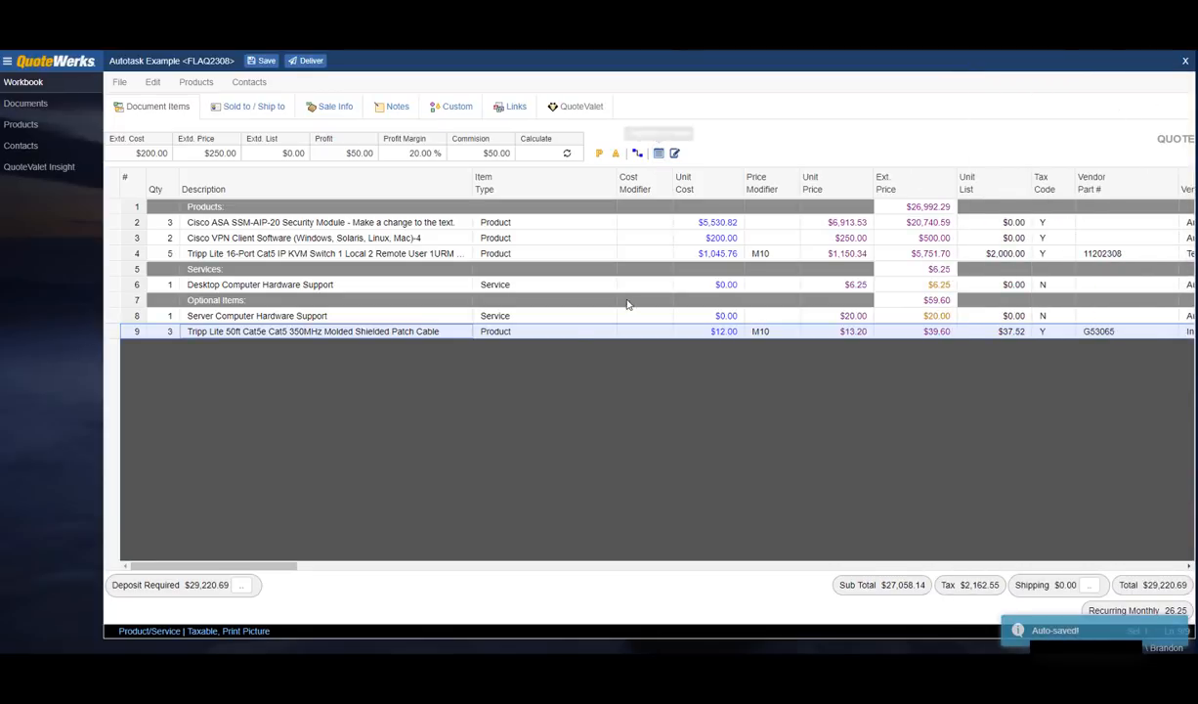
# Step: Open the Server Computer Hardware Support line's item fields, then add the patch cable line to the selection
pyautogui.click(514, 313)
pyautogui.click(659, 153)
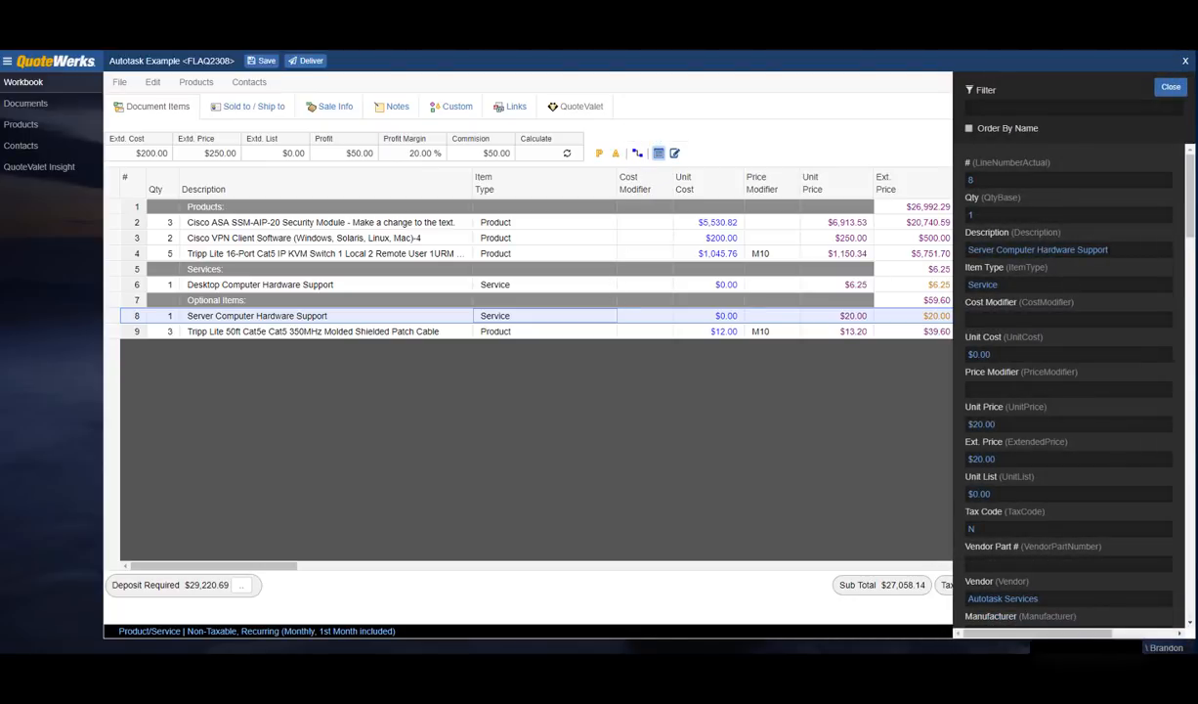
pyautogui.click(1171, 87)
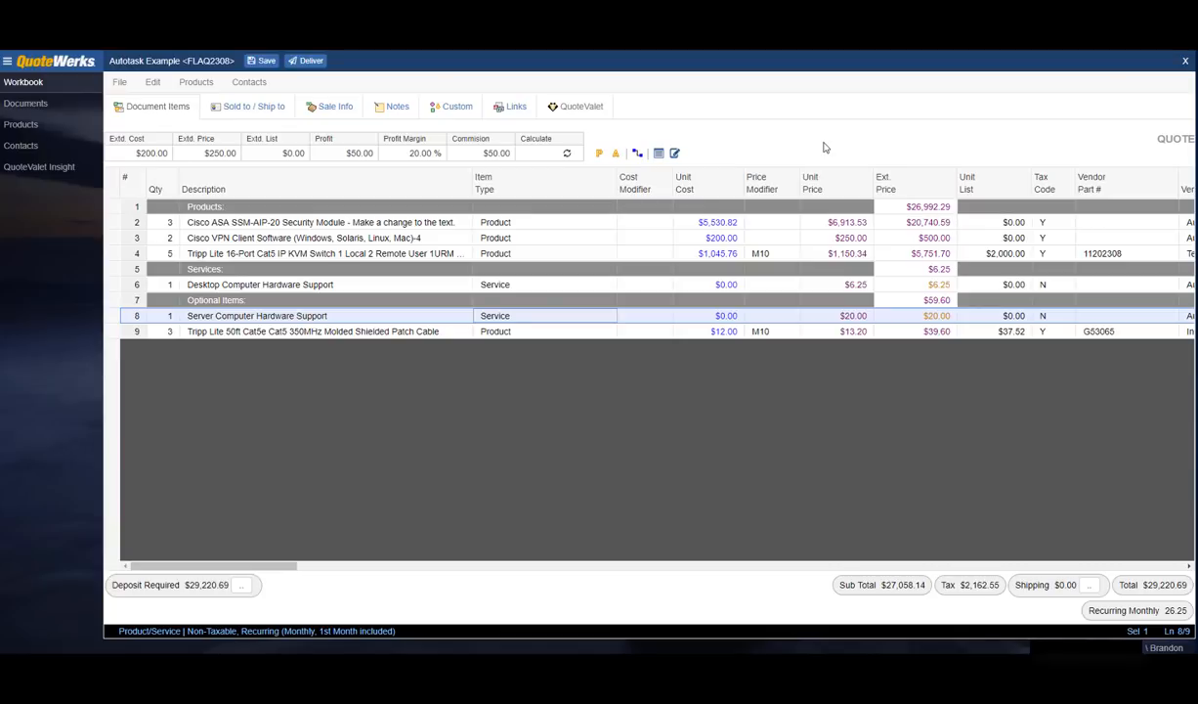
pyautogui.keyDown('shift'); pyautogui.click(118, 332); pyautogui.keyUp('shift')
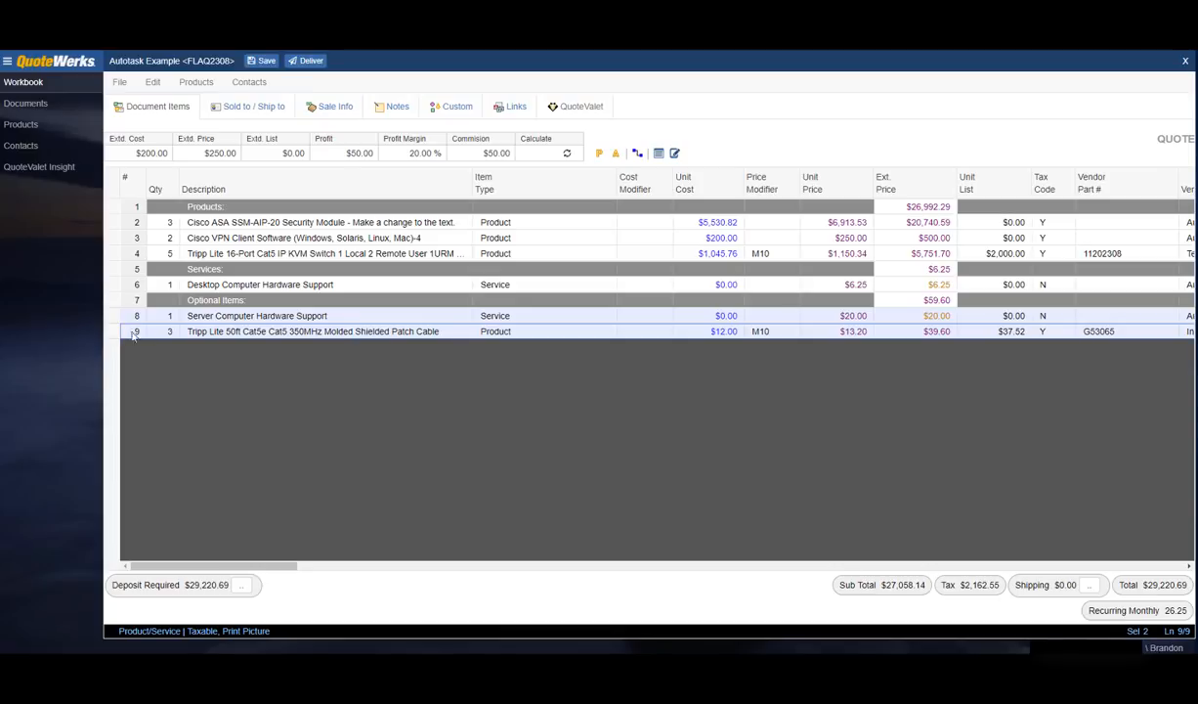
# Step: Set Is Optional to Yes and tick Is Selected for the server support and 50ft patch cable lines
pyautogui.rightClick(139, 334)
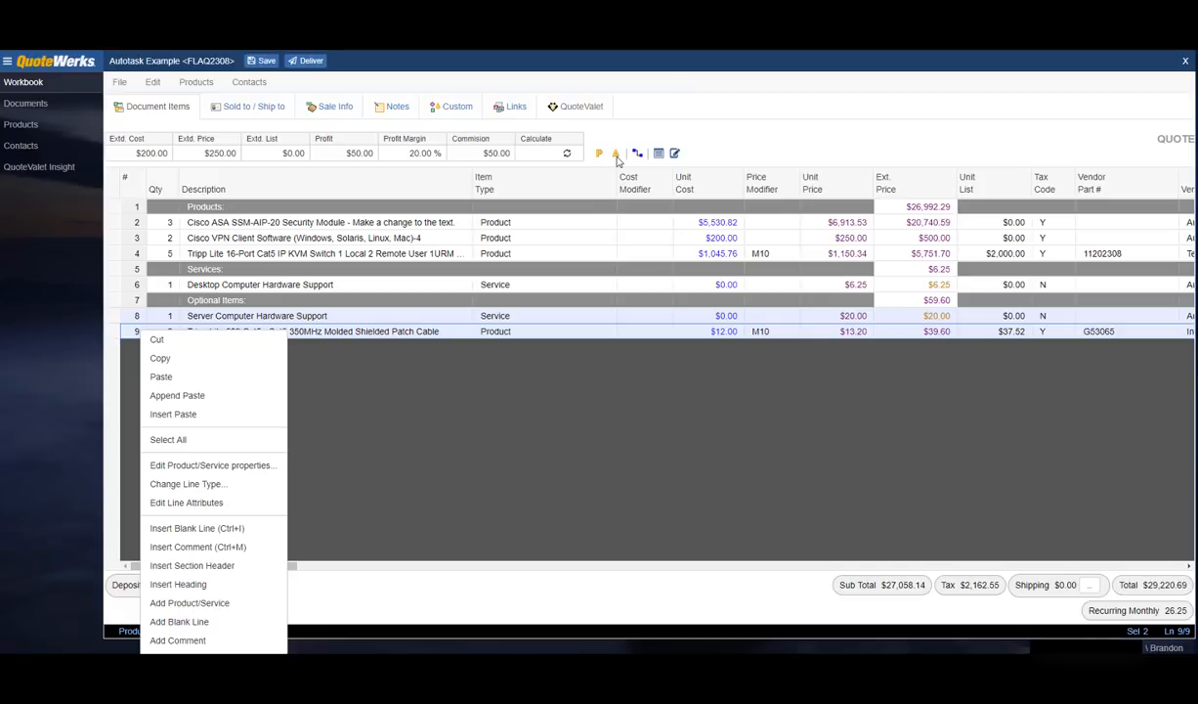
pyautogui.click(243, 505)
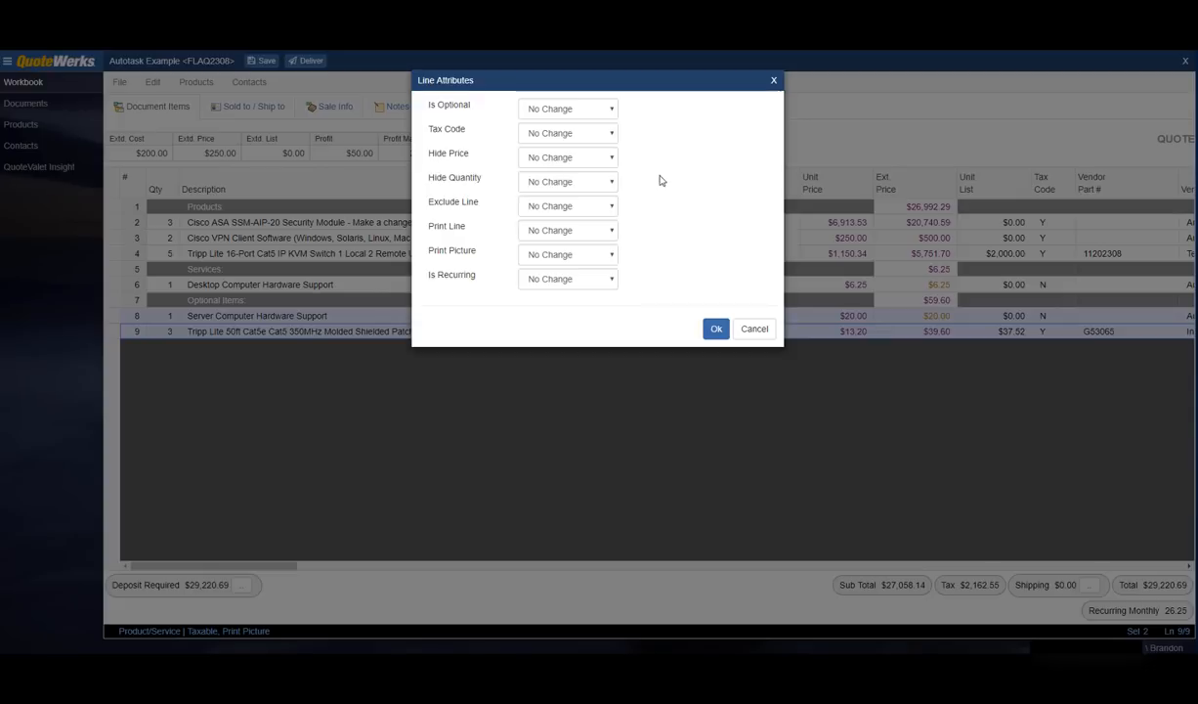
pyautogui.click(589, 109)
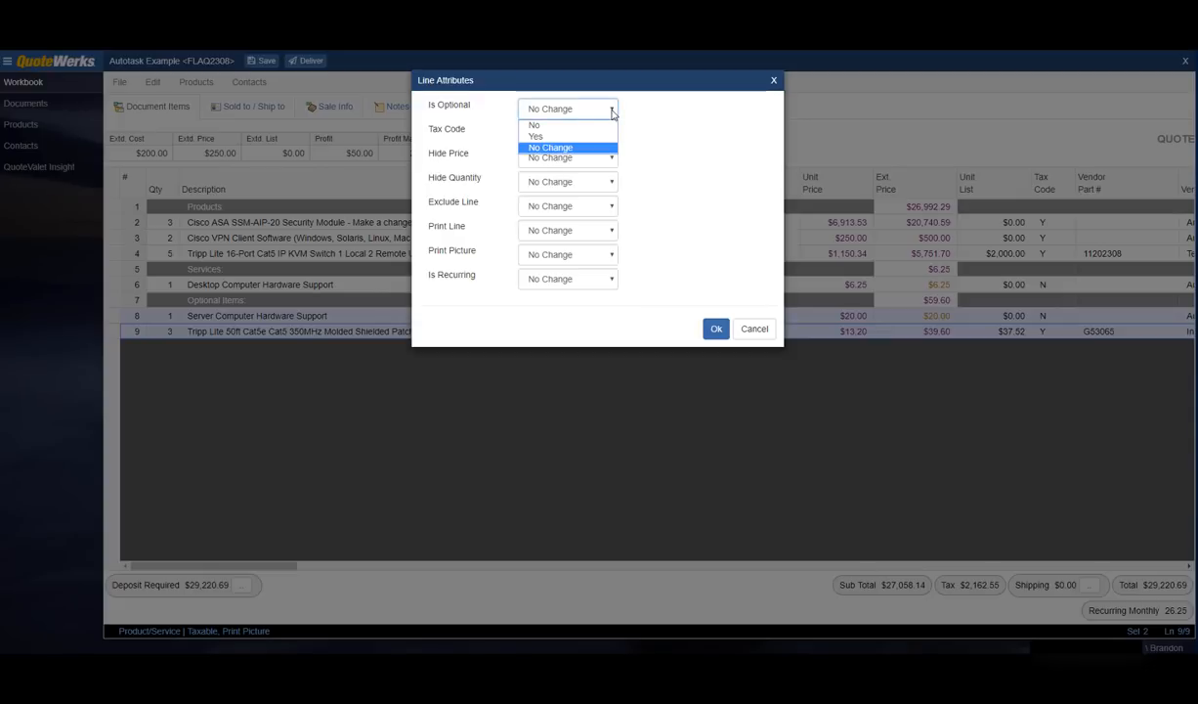
pyautogui.click(549, 140)
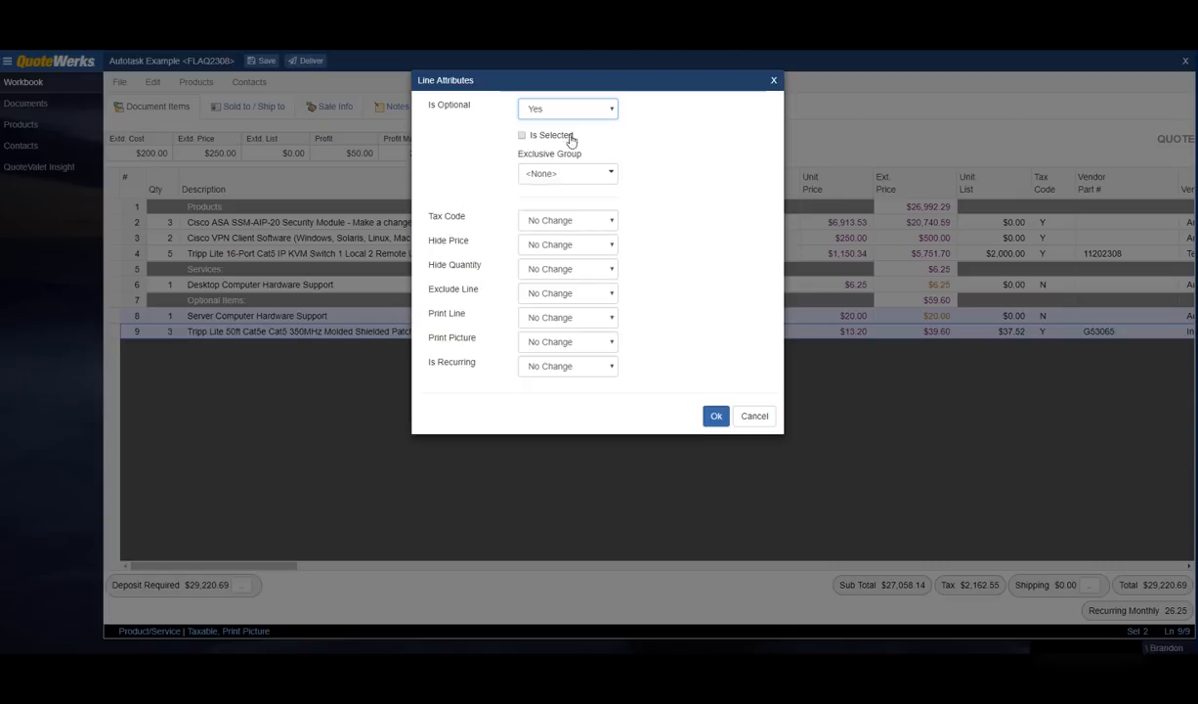
pyautogui.click(522, 136)
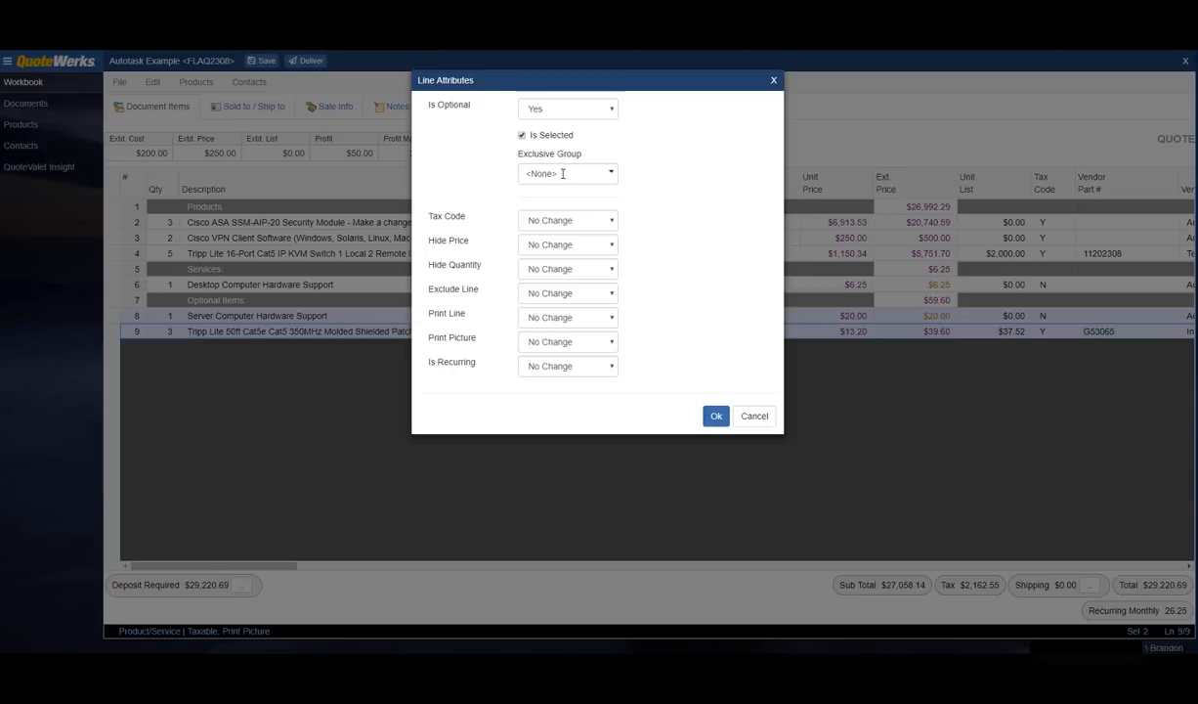
pyautogui.click(717, 416)
# Step: Give the Desktop Computer Hardware Support line Monthly billing with a contract starting 2018-04-20
pyautogui.click(127, 284)
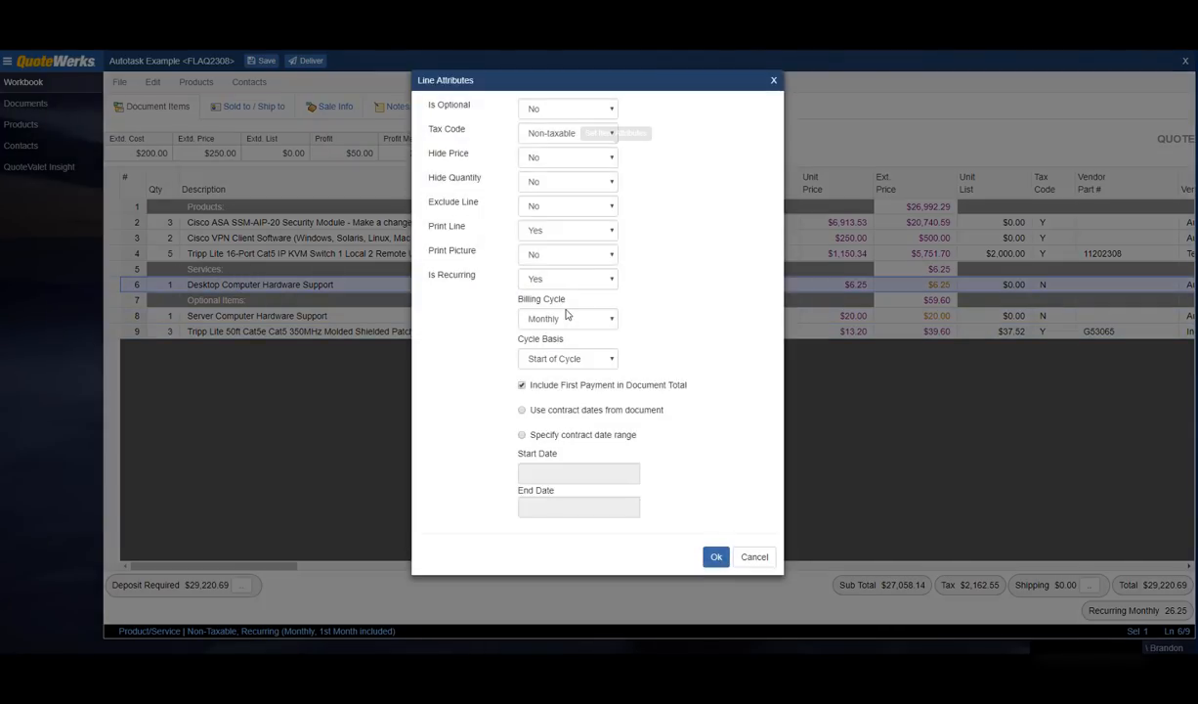
pyautogui.click(598, 153)
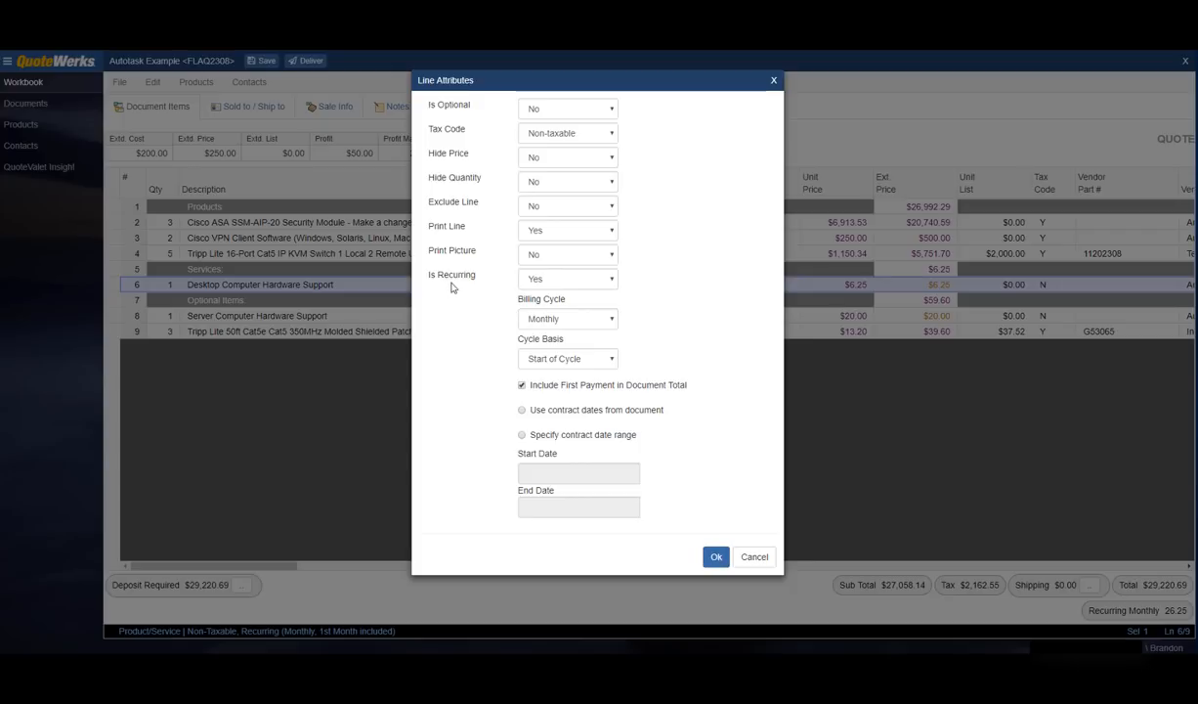
pyautogui.click(581, 322)
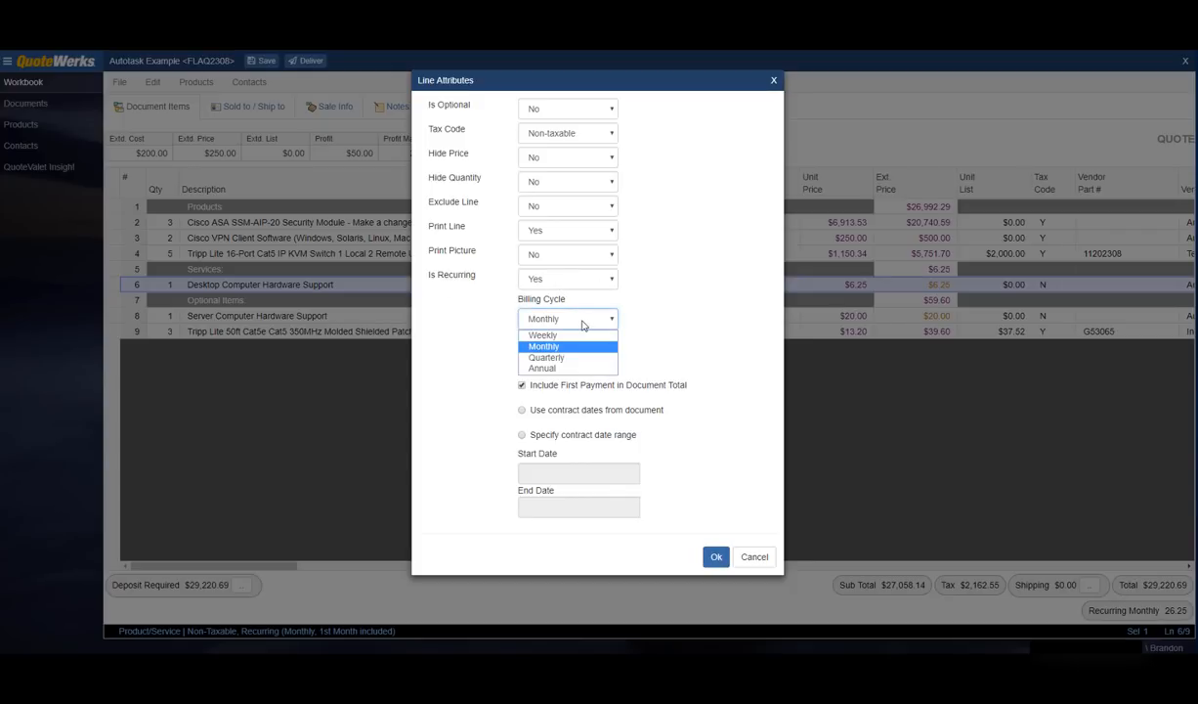
pyautogui.click(562, 346)
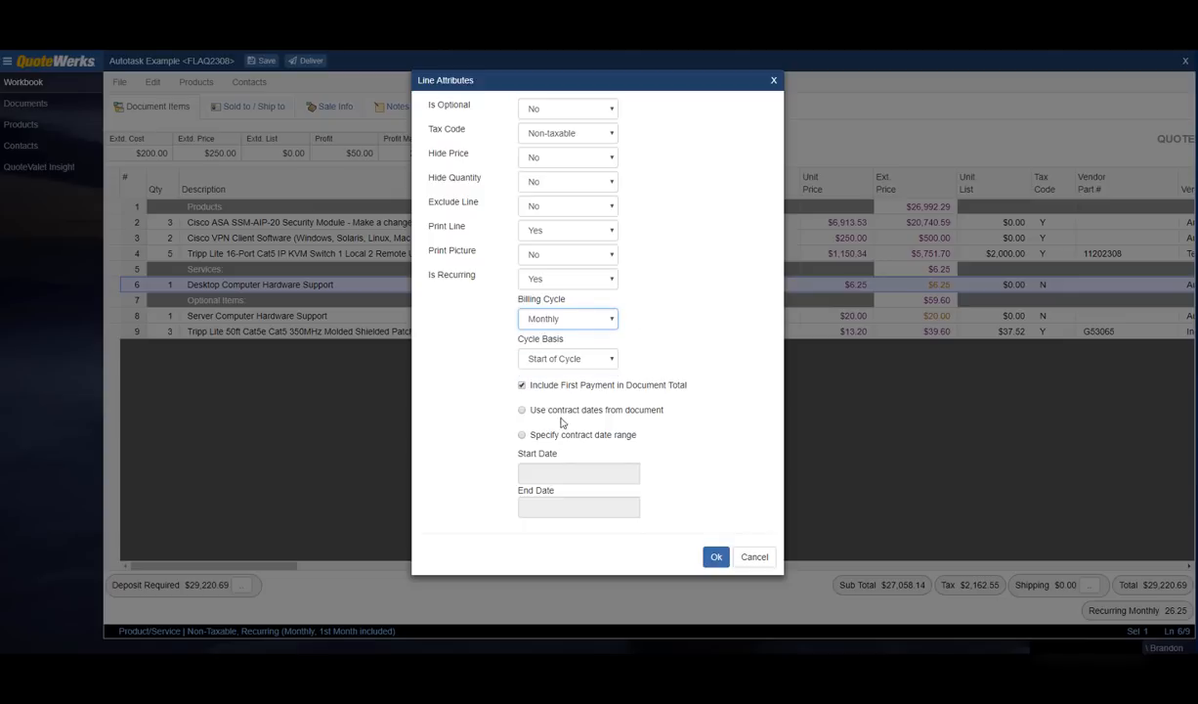
pyautogui.click(522, 434)
pyautogui.click(635, 473)
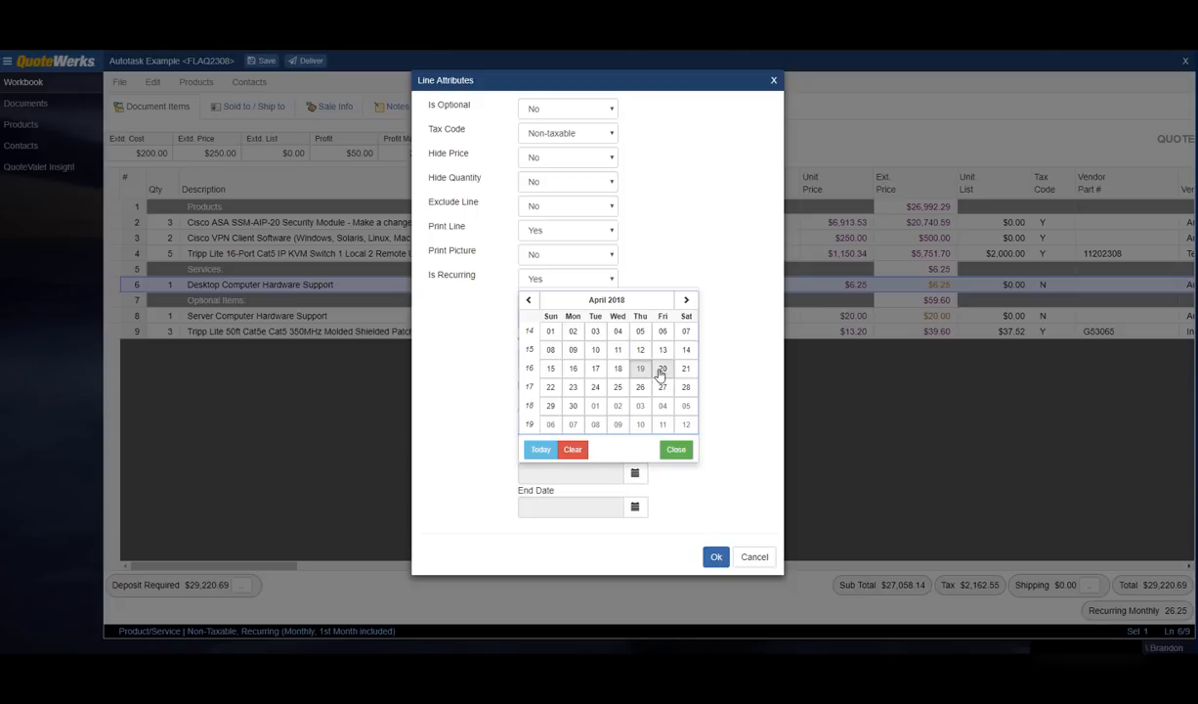
pyautogui.click(662, 371)
# Step: Set the contract end date to 2019-04-19, confirm the line attributes, and save the quote
pyautogui.click(633, 501)
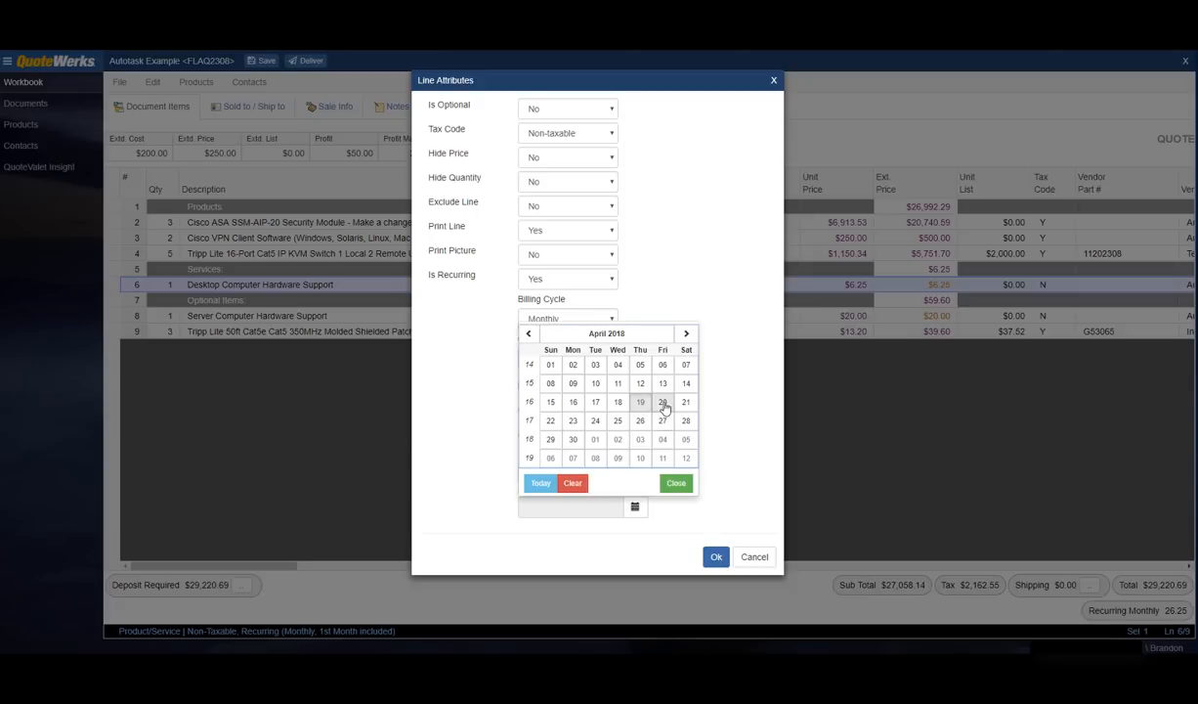
pyautogui.click(663, 402)
pyautogui.click(635, 507)
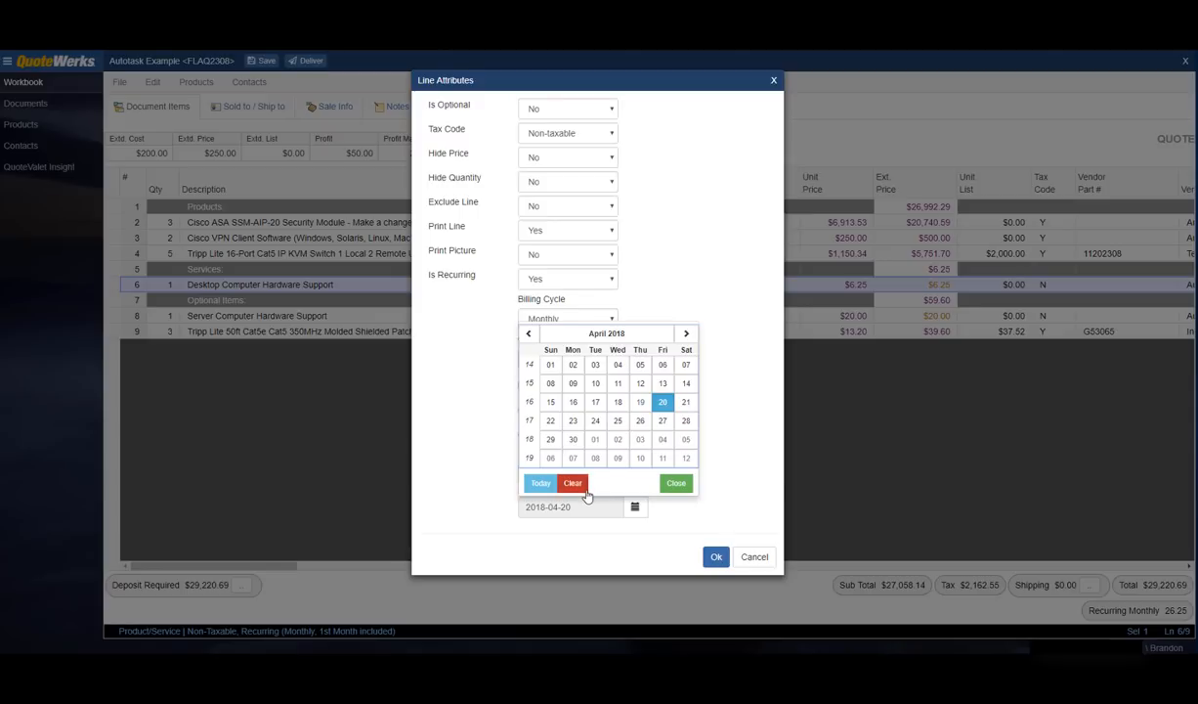
pyautogui.click(686, 334)
pyautogui.click(686, 334)
pyautogui.click(686, 334)
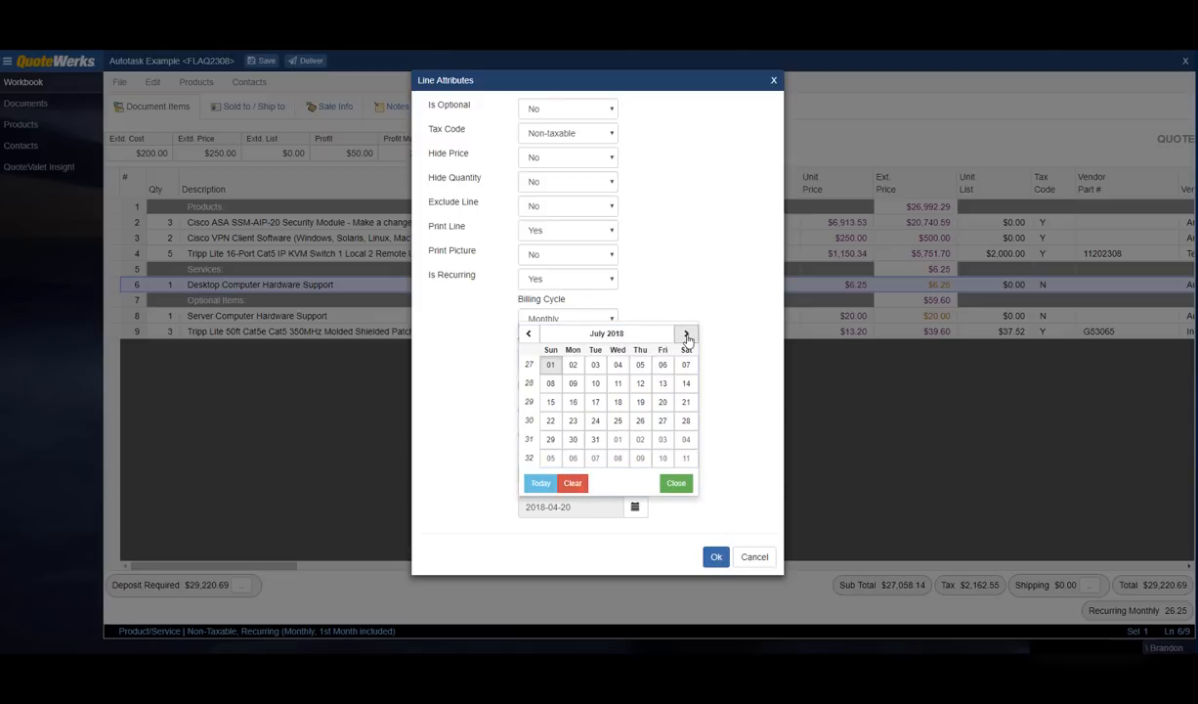
pyautogui.click(686, 334)
pyautogui.click(686, 334)
pyautogui.click(686, 334)
pyautogui.click(687, 335)
pyautogui.click(686, 334)
pyautogui.click(686, 334)
pyautogui.click(686, 334)
pyautogui.click(687, 334)
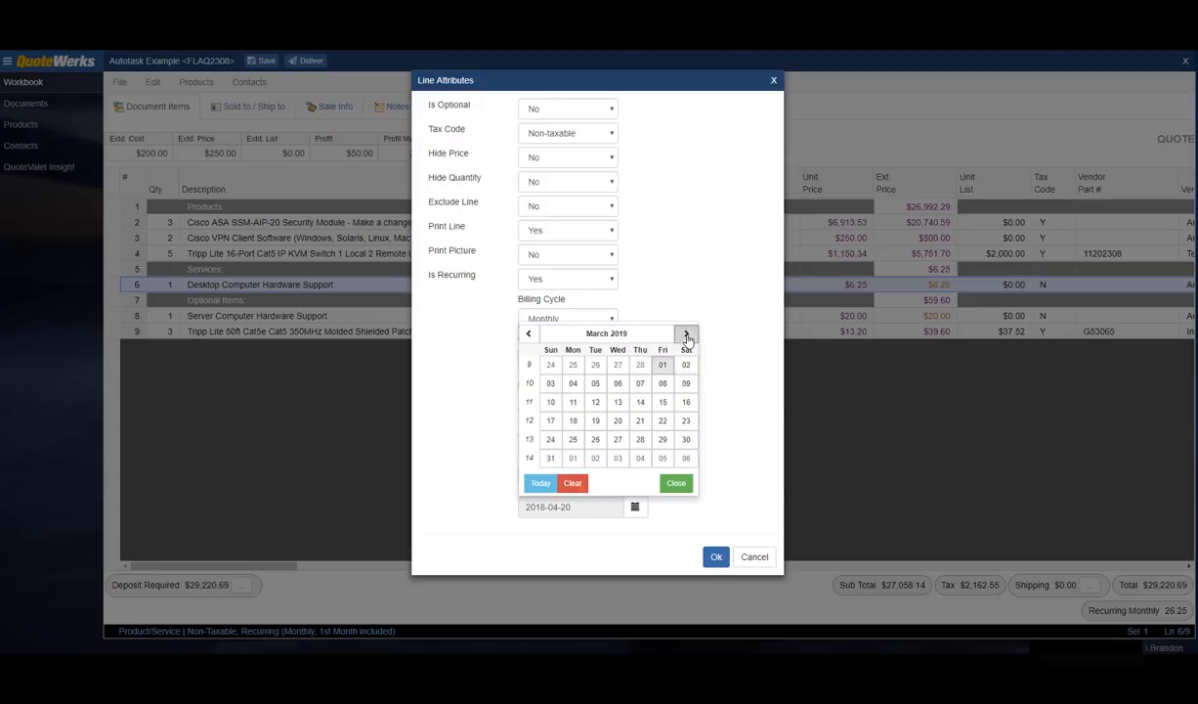
pyautogui.click(686, 334)
pyautogui.click(663, 406)
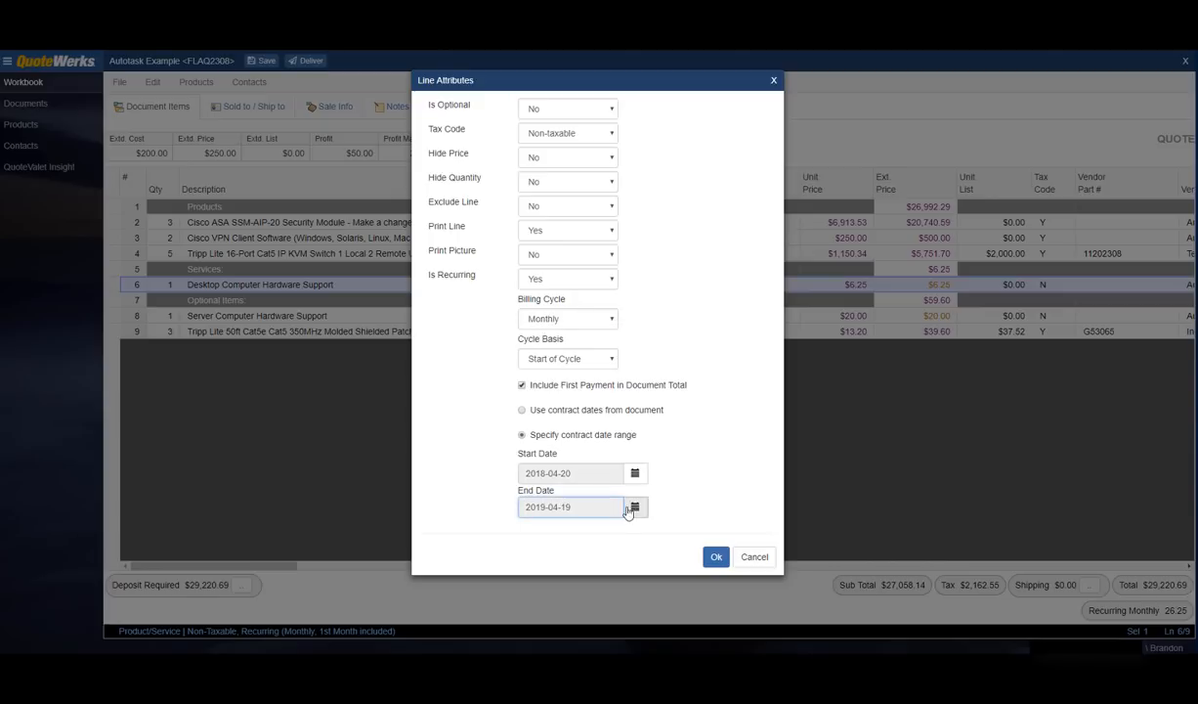
pyautogui.click(718, 560)
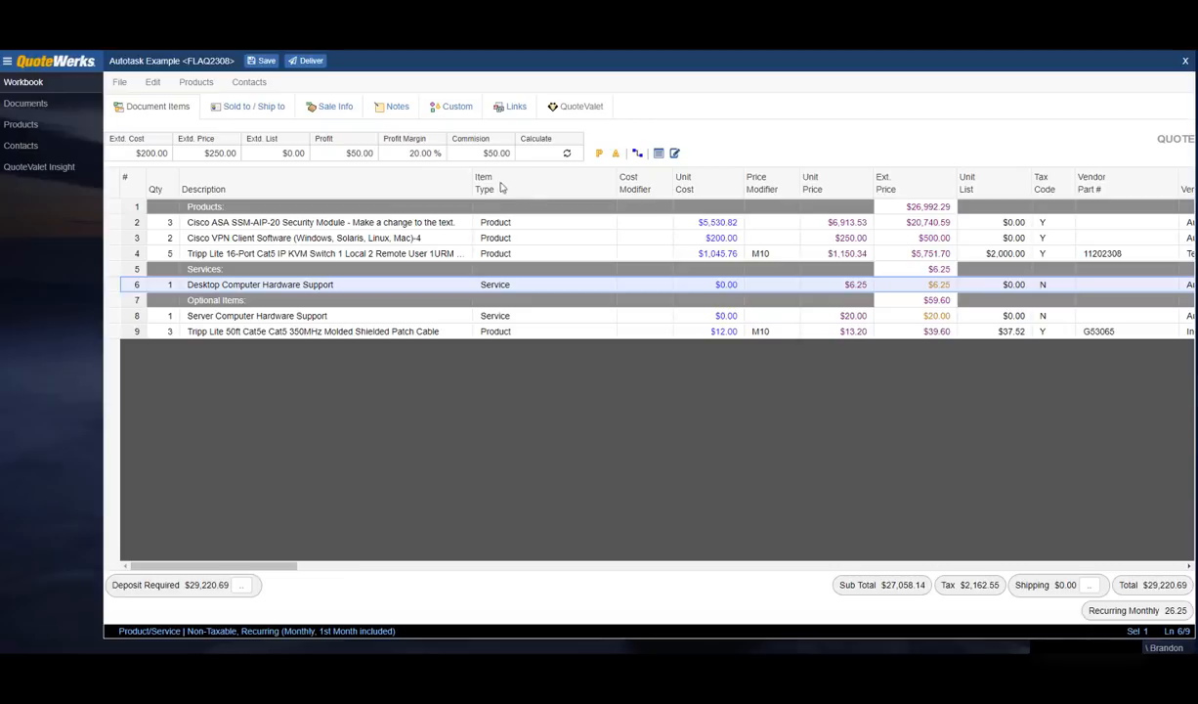
pyautogui.click(265, 65)
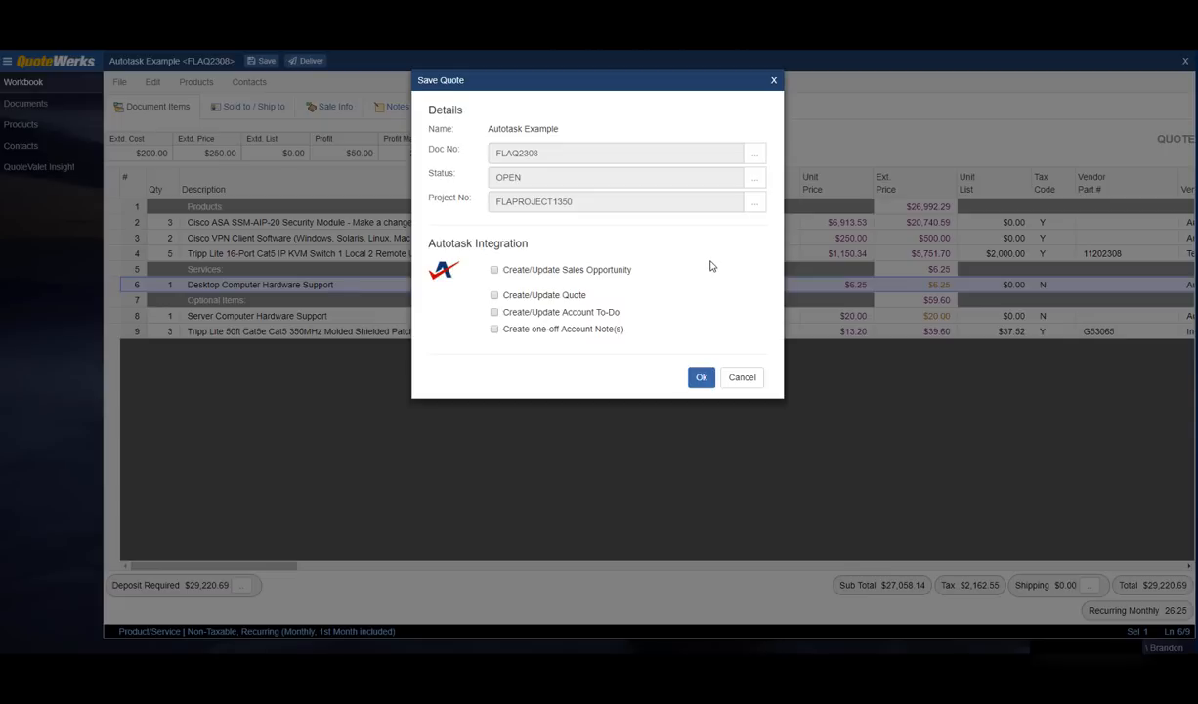
# Step: Tick Autotask opportunity, quote, account to-do and account note creation, then confirm the save
pyautogui.click(494, 270)
pyautogui.click(495, 296)
pyautogui.click(495, 313)
pyautogui.click(494, 329)
pyautogui.click(701, 380)
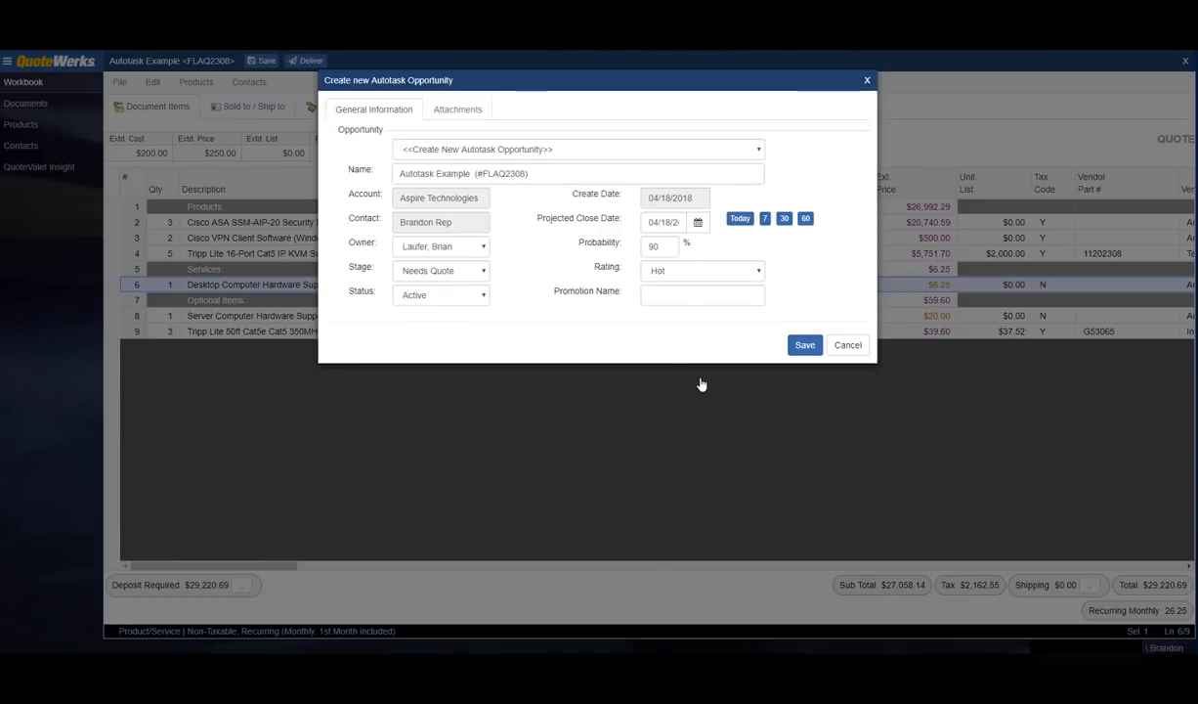
# Step: Save a new Autotask opportunity 'Autotask Example (#FLAQ2308)' with projected close date 7 days out
pyautogui.click(399, 174)
pyautogui.moveTo(400, 174); pyautogui.dragTo(477, 174)
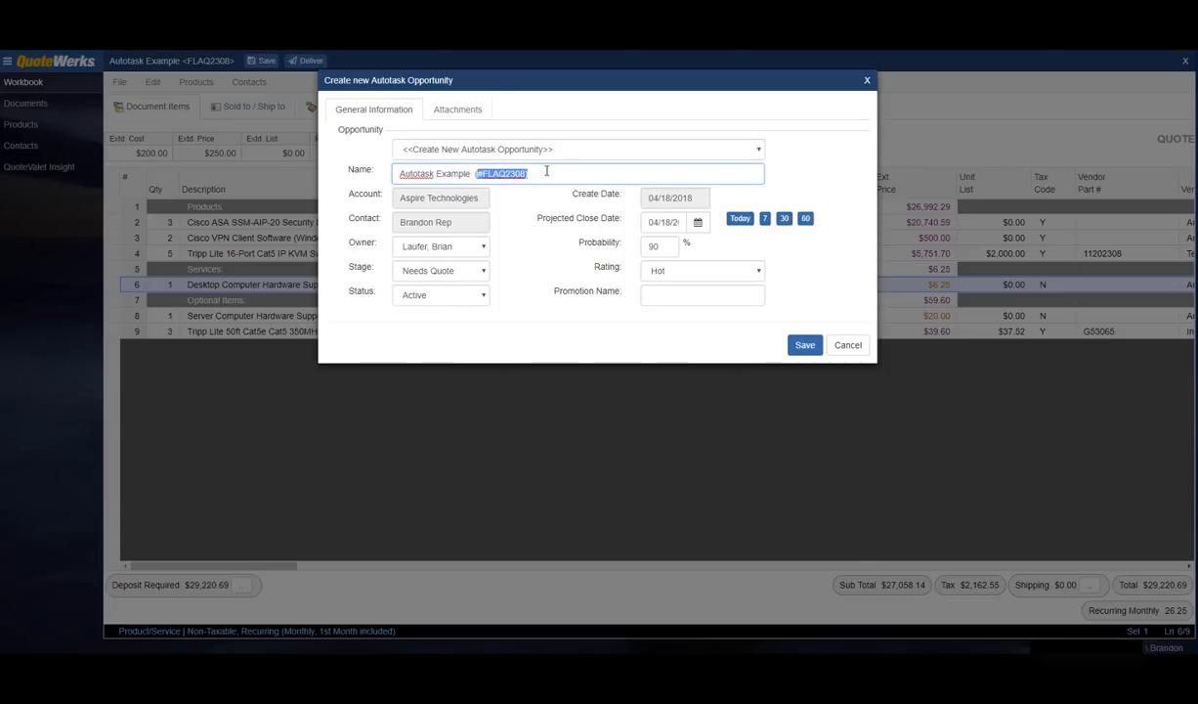
pyautogui.click(523, 173)
pyautogui.click(760, 152)
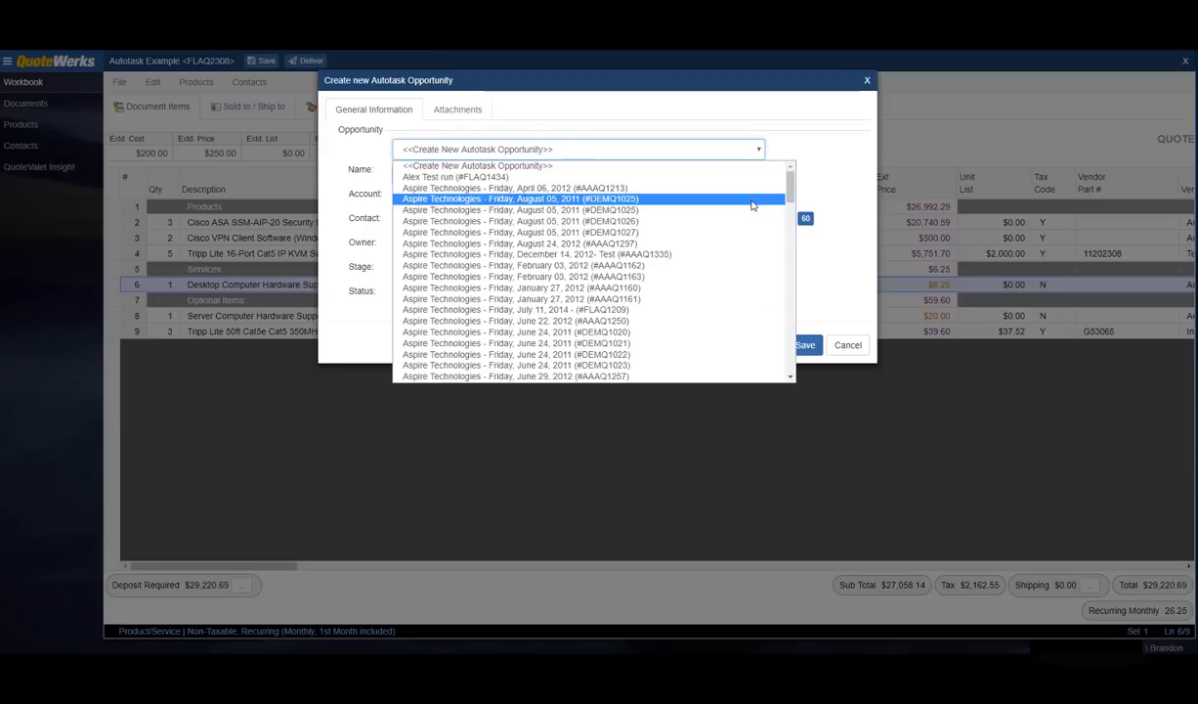
pyautogui.click(794, 143)
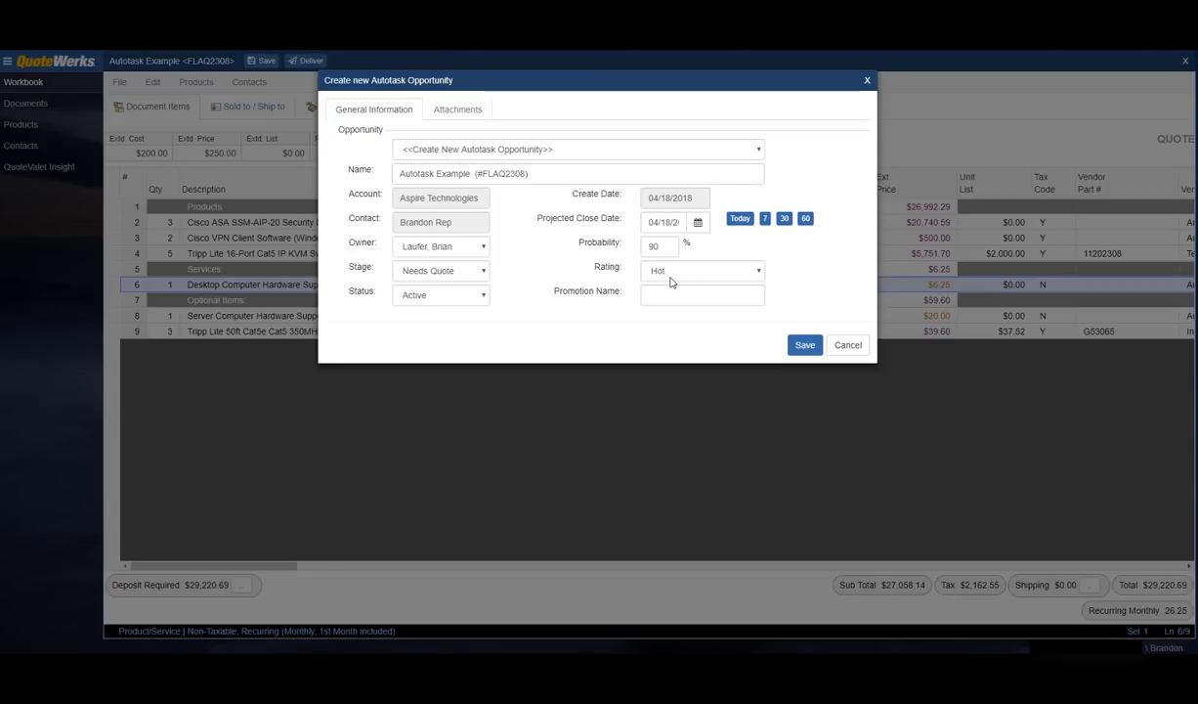
pyautogui.click(767, 220)
pyautogui.click(802, 348)
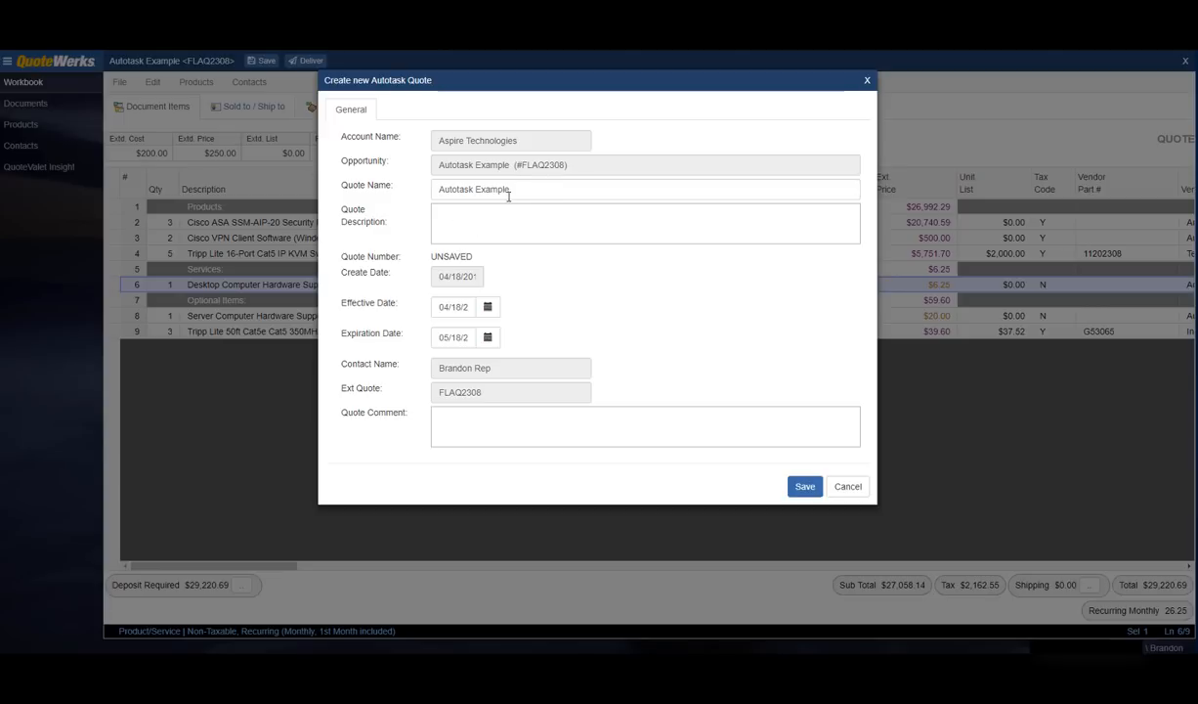
# Step: Enter the quote description 'Quote is available in QuoteWerks.' and save the Autotask quote
pyautogui.moveTo(518, 191); pyautogui.dragTo(426, 193)
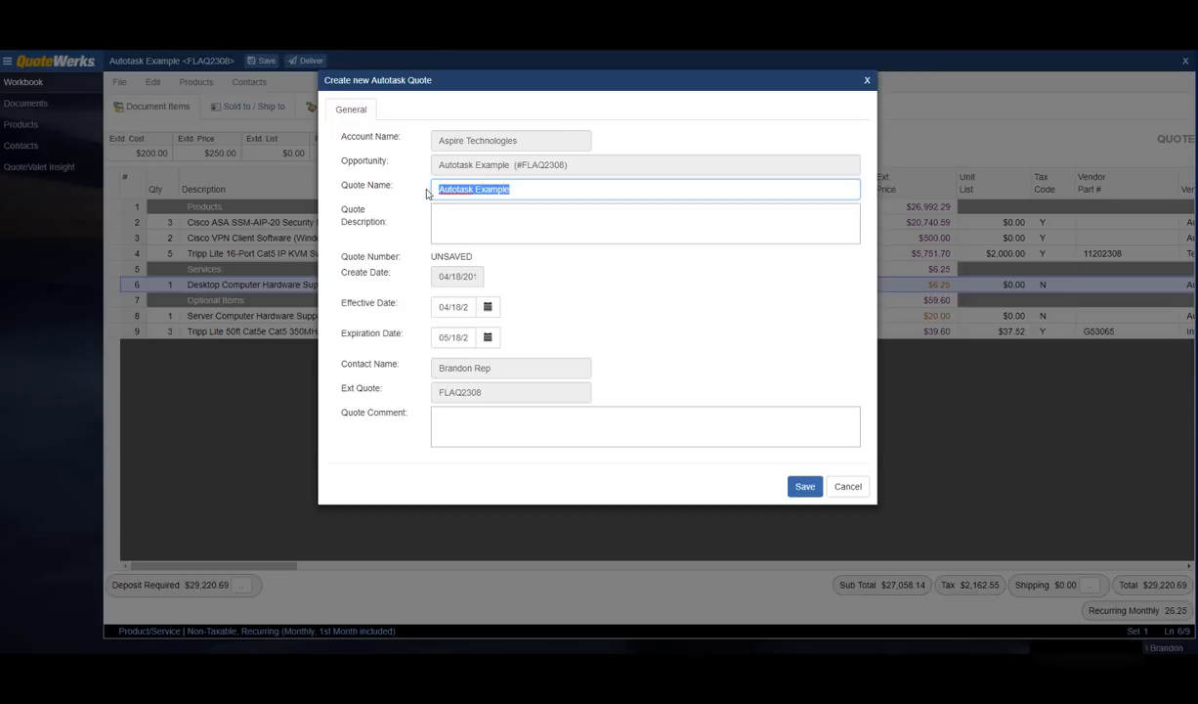
pyautogui.click(482, 220)
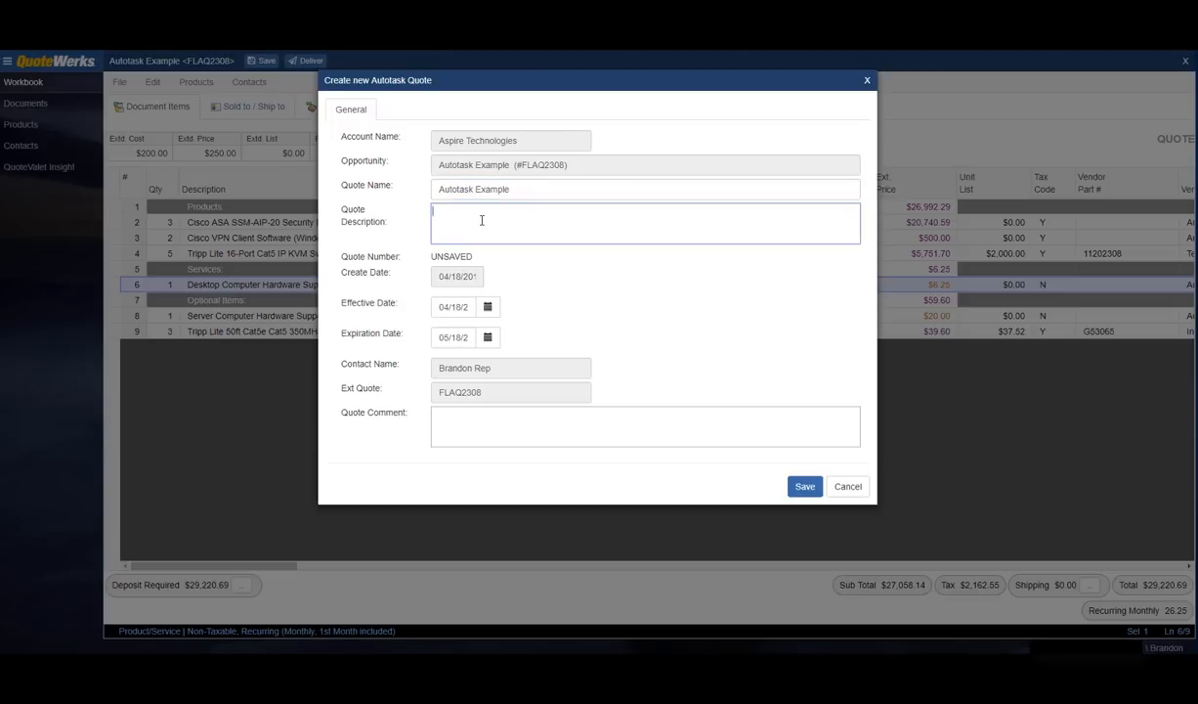
pyautogui.write('Quote is available in QuoteWerks.')
pyautogui.moveTo(431, 257); pyautogui.dragTo(484, 259)
pyautogui.click(484, 260)
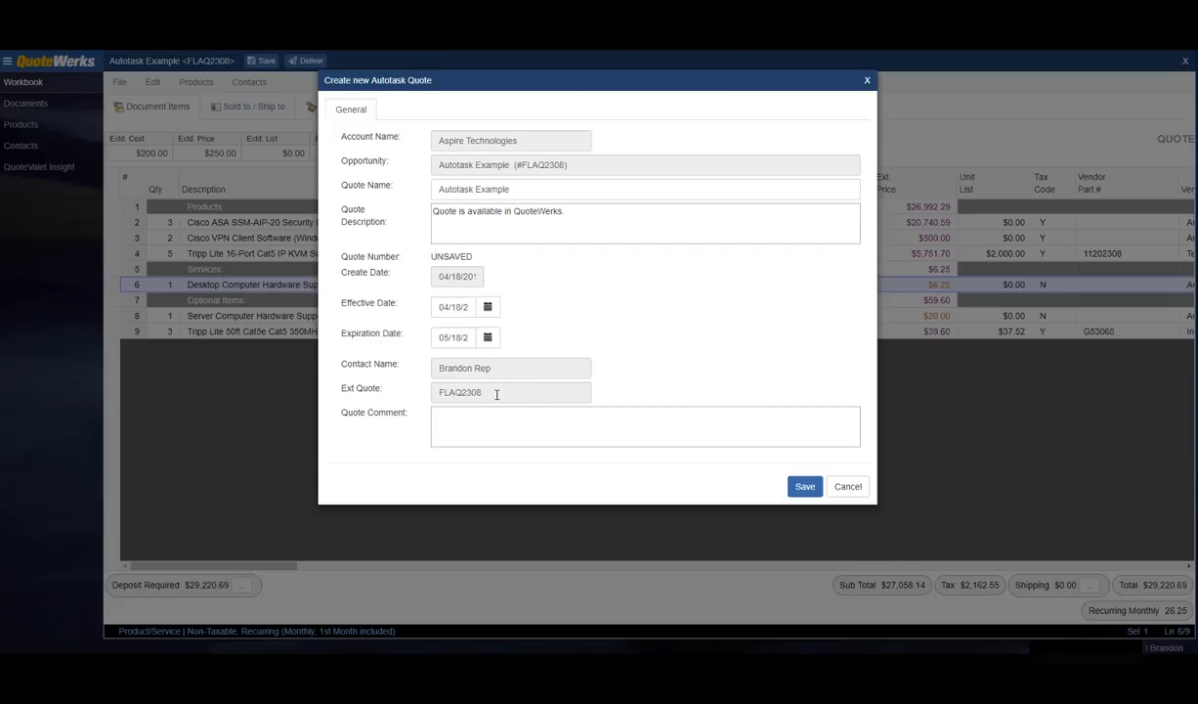
pyautogui.moveTo(496, 394); pyautogui.dragTo(425, 398)
pyautogui.click(454, 420)
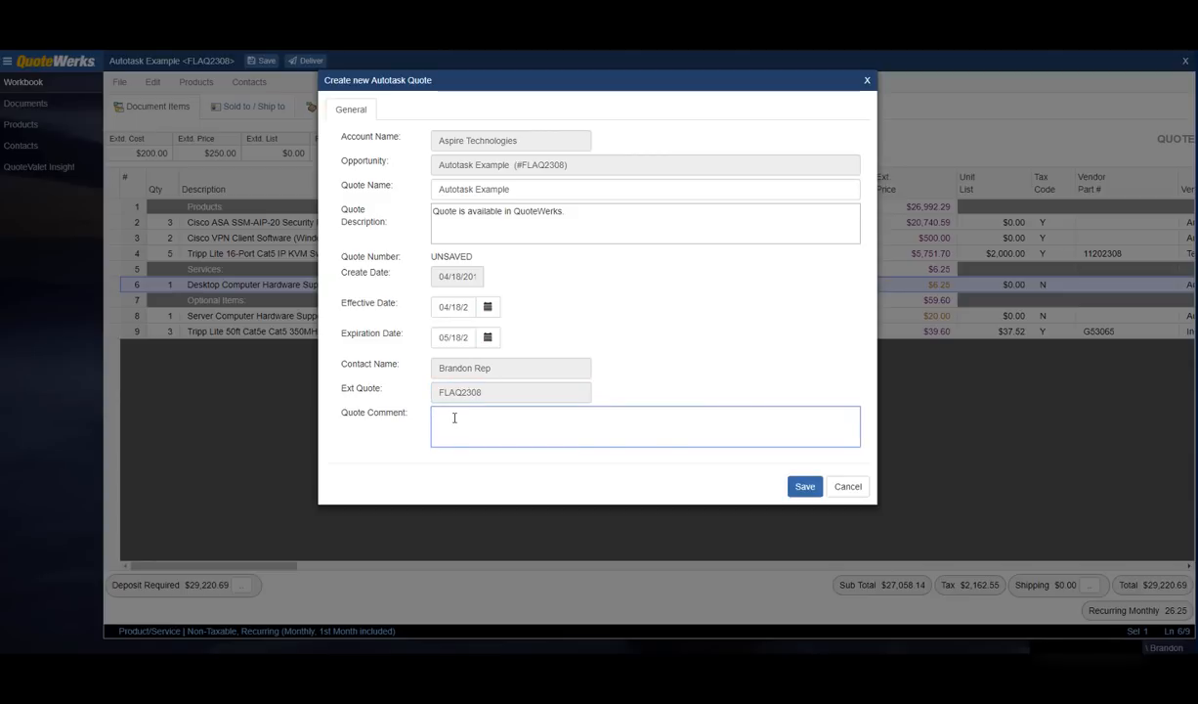
pyautogui.click(803, 486)
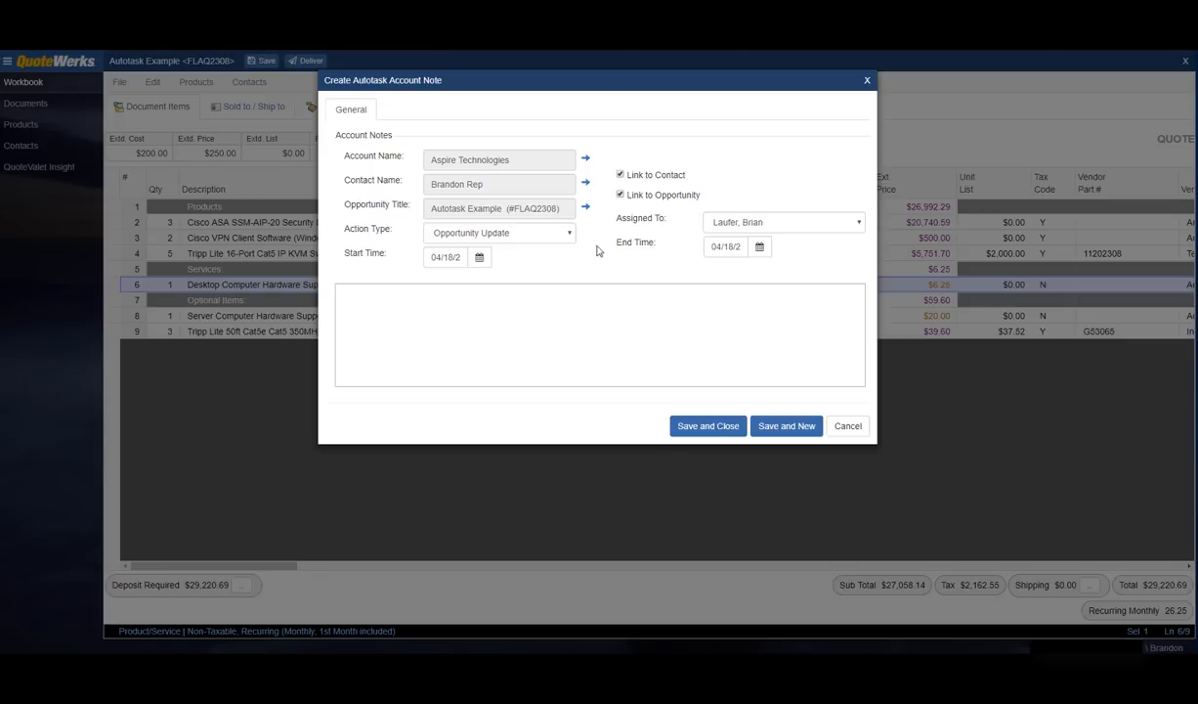
# Step: Save a Call account note reading 'Description of the call.', with its spelling corrected
pyautogui.click(569, 233)
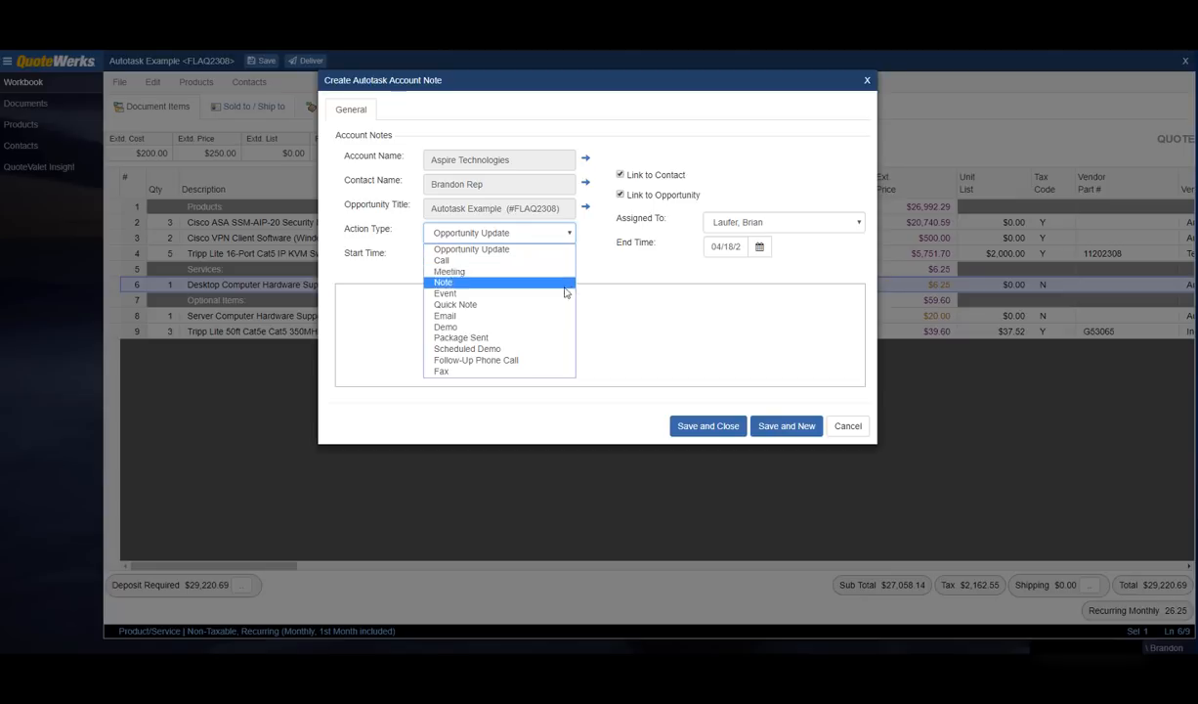
pyautogui.click(556, 262)
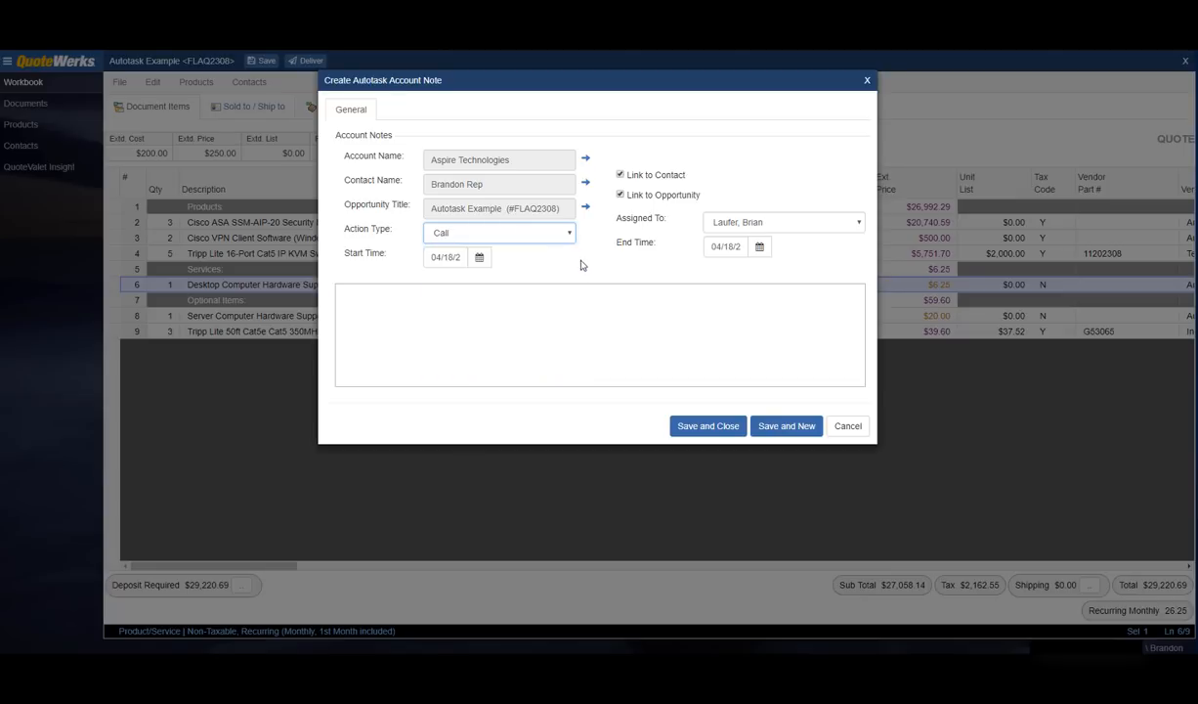
pyautogui.click(515, 291)
pyautogui.write('D')
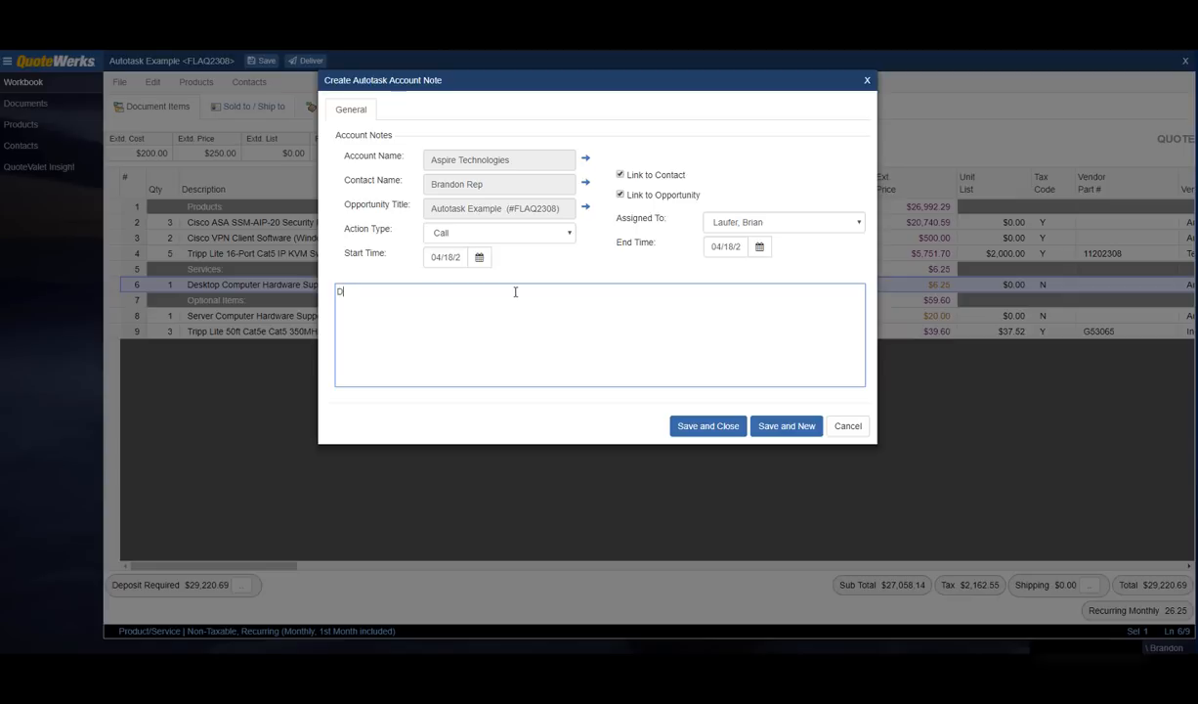
pyautogui.write('esctiption of the call.')
pyautogui.rightClick(361, 292)
pyautogui.click(396, 303)
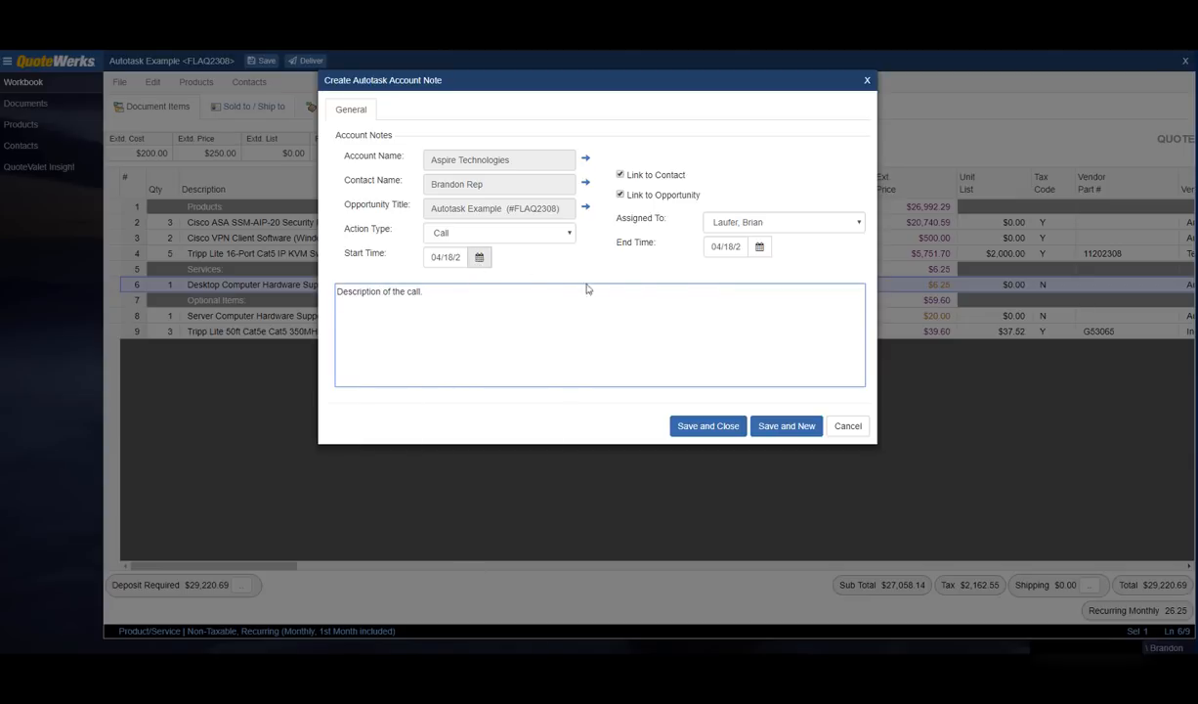
pyautogui.click(795, 224)
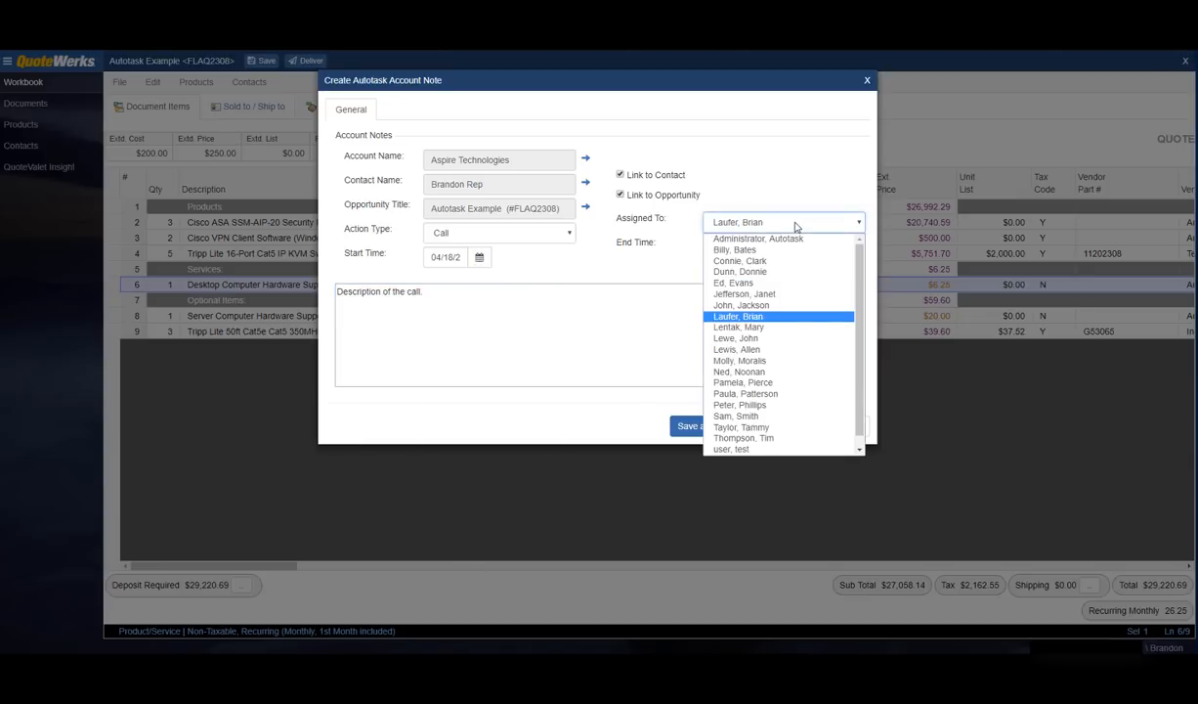
pyautogui.click(794, 226)
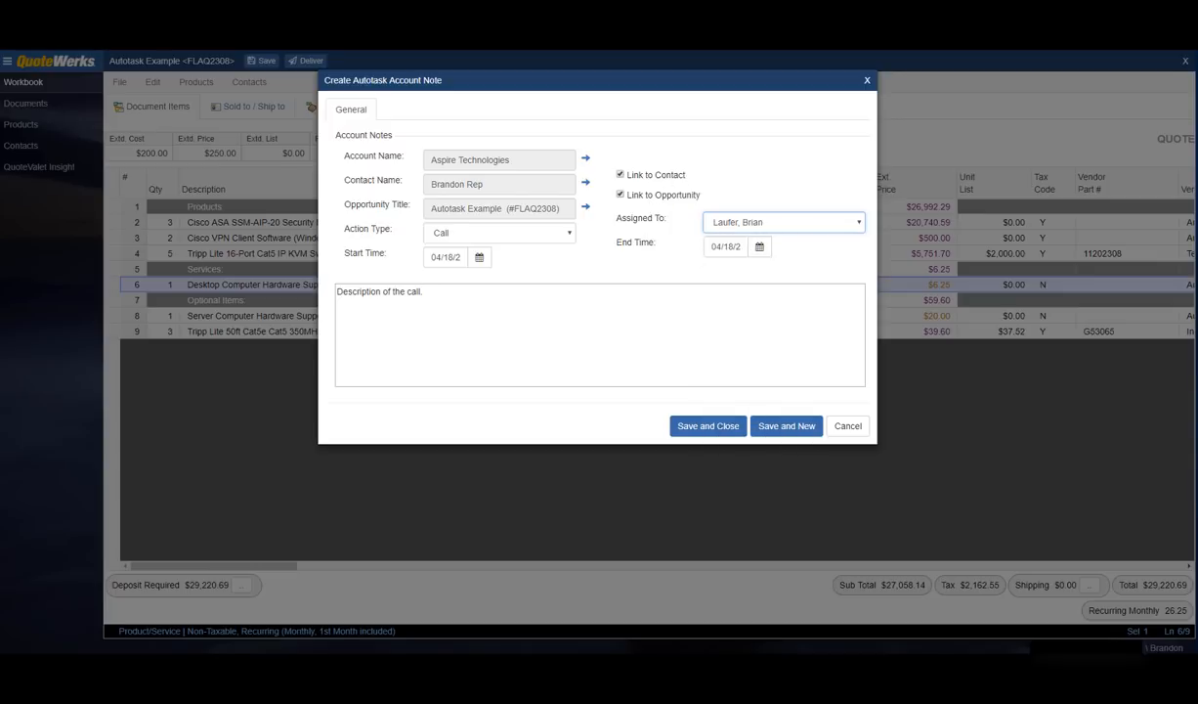
pyautogui.click(657, 263)
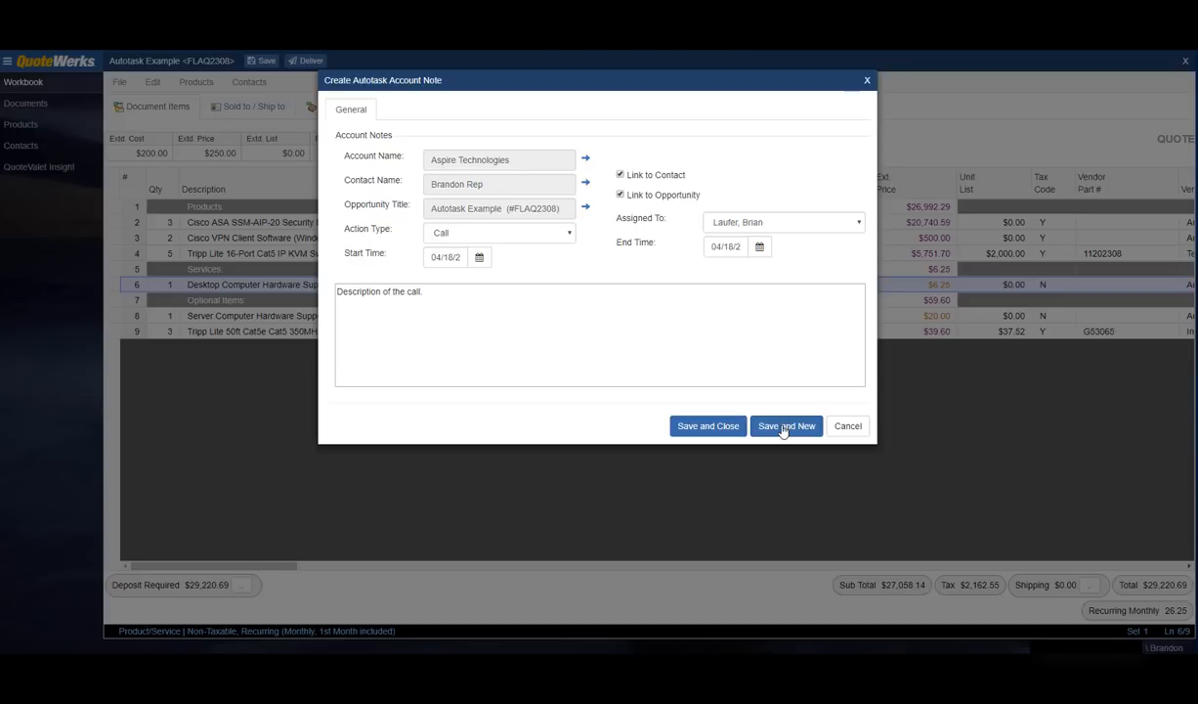
pyautogui.click(699, 428)
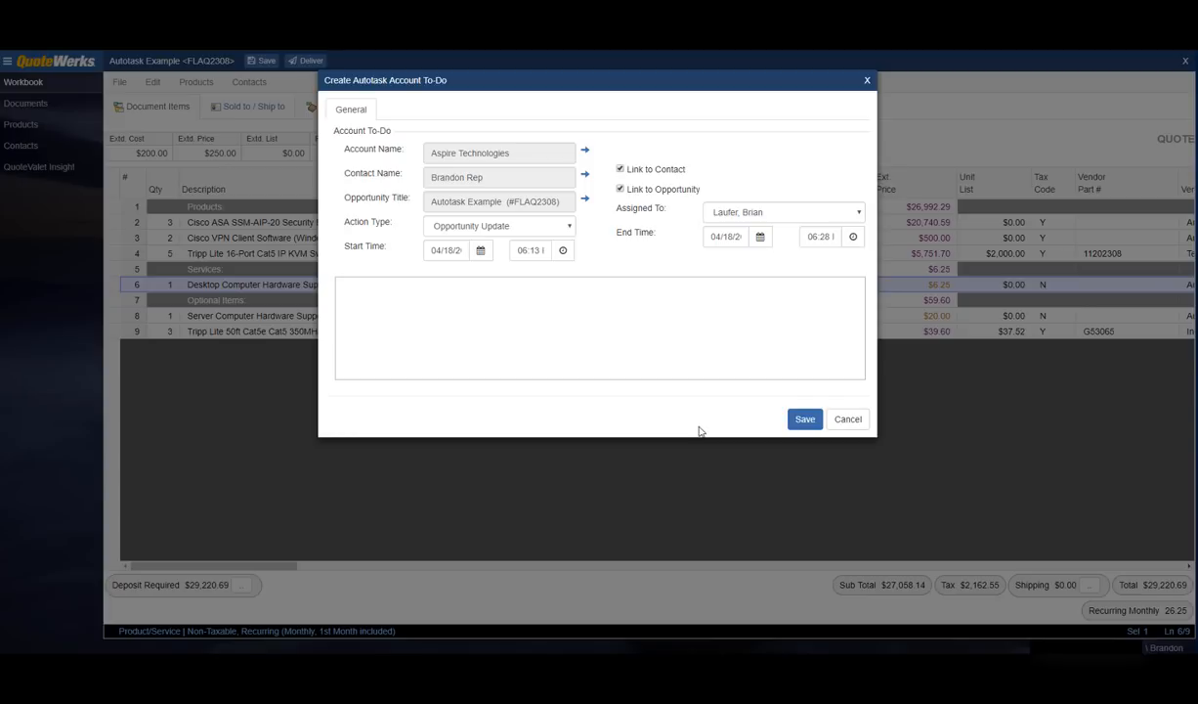
# Step: Leave the to-do action type at Opportunity Update and cancel the account to-do
pyautogui.click(564, 228)
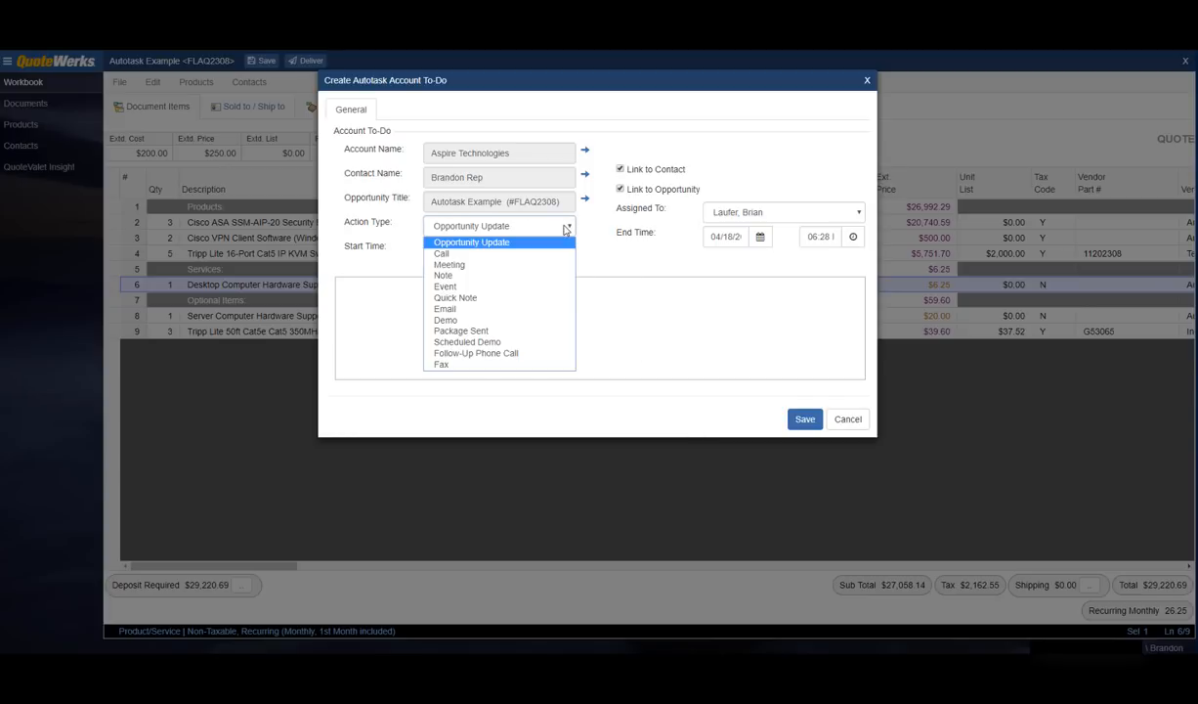
pyautogui.click(564, 229)
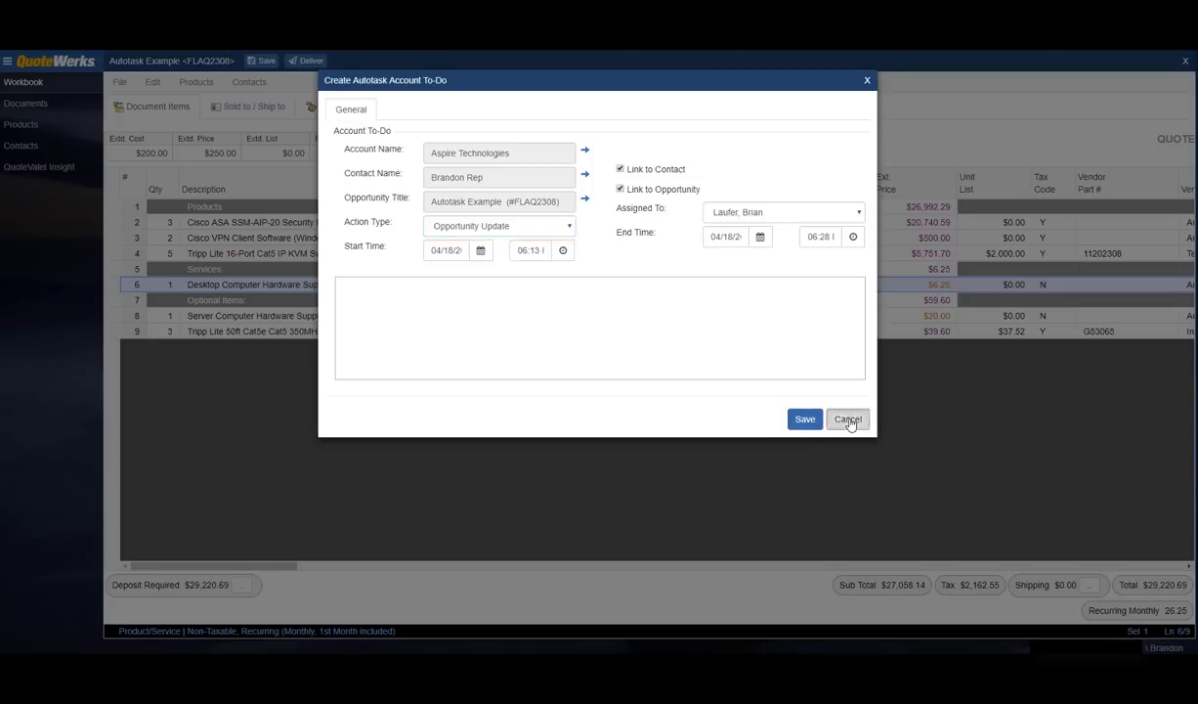
pyautogui.click(848, 418)
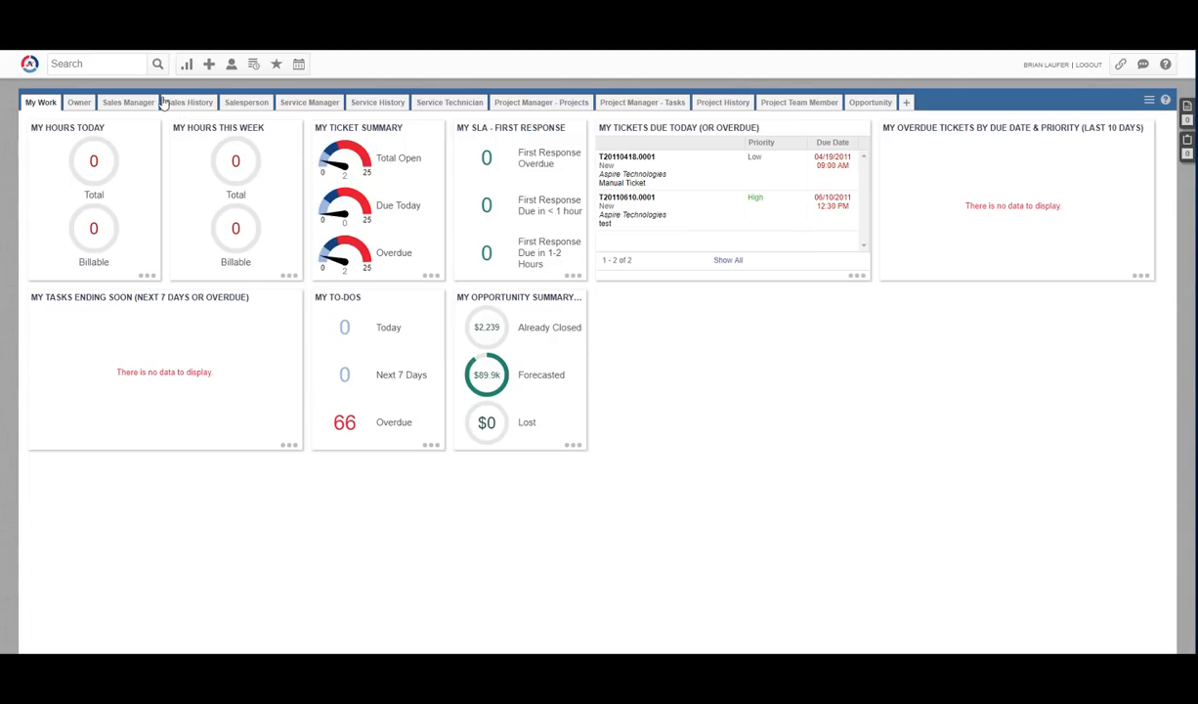
# Step: Search CRM opportunities in Autotask and open the Autotask Example opportunity
pyautogui.click(30, 64)
pyautogui.moveTo(47, 106)
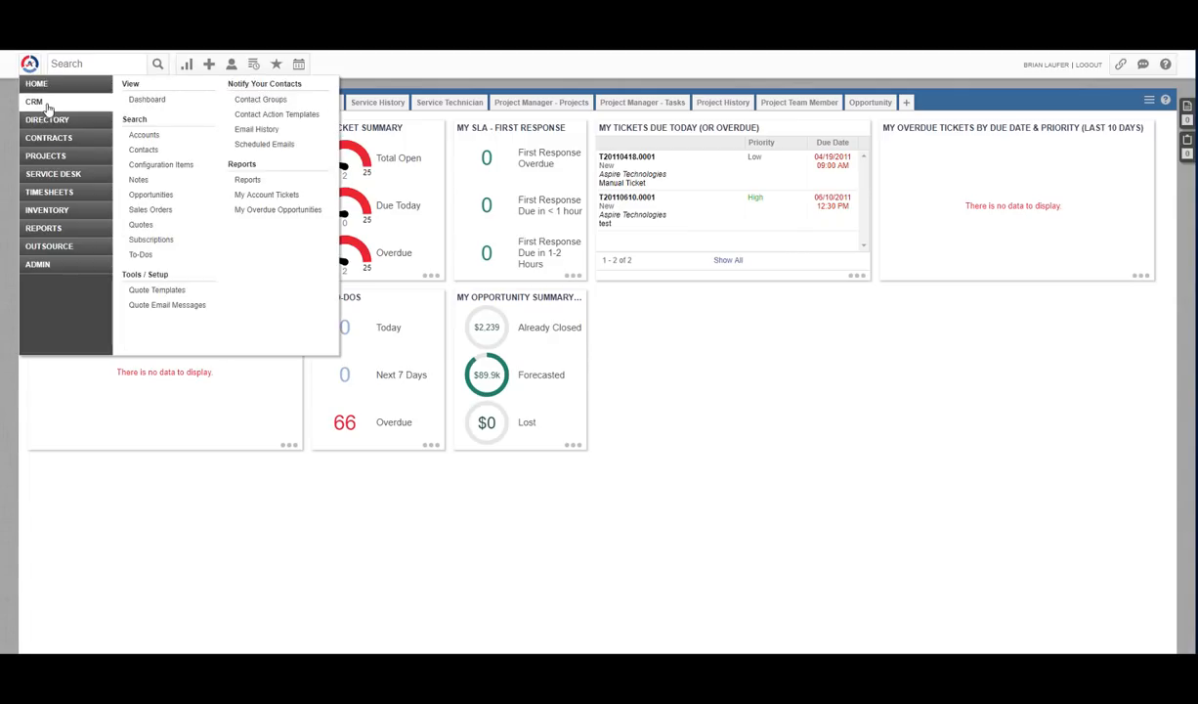
pyautogui.click(140, 182)
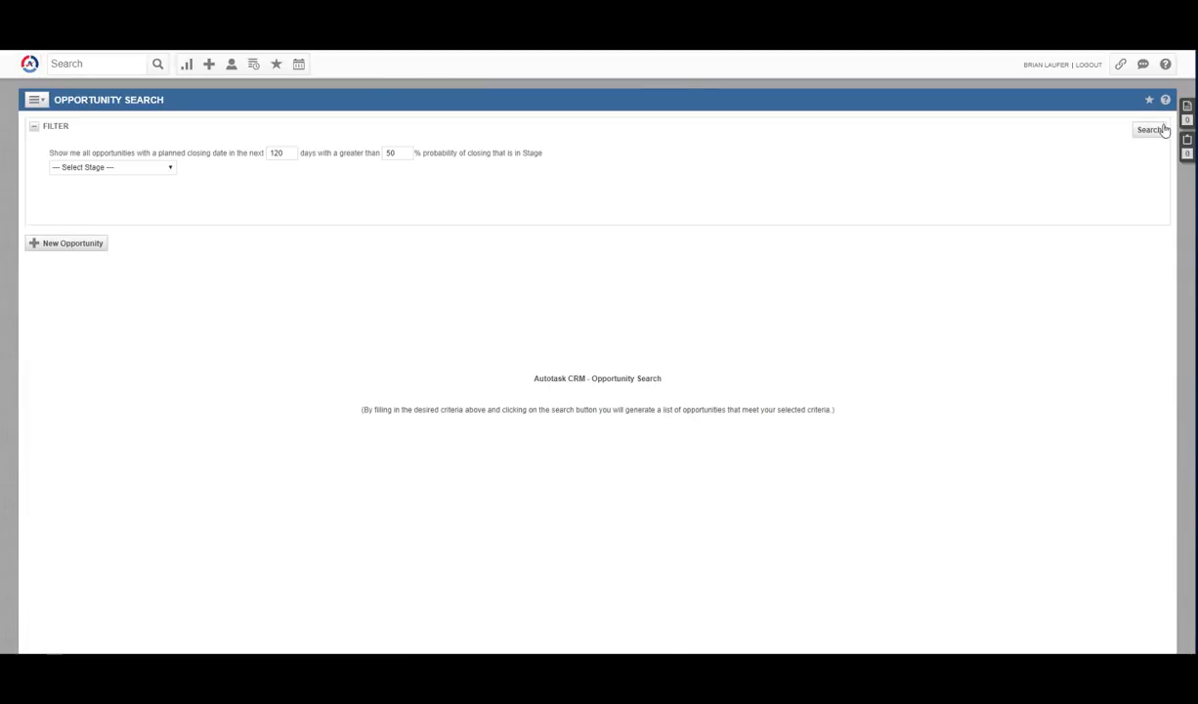
pyautogui.click(1164, 130)
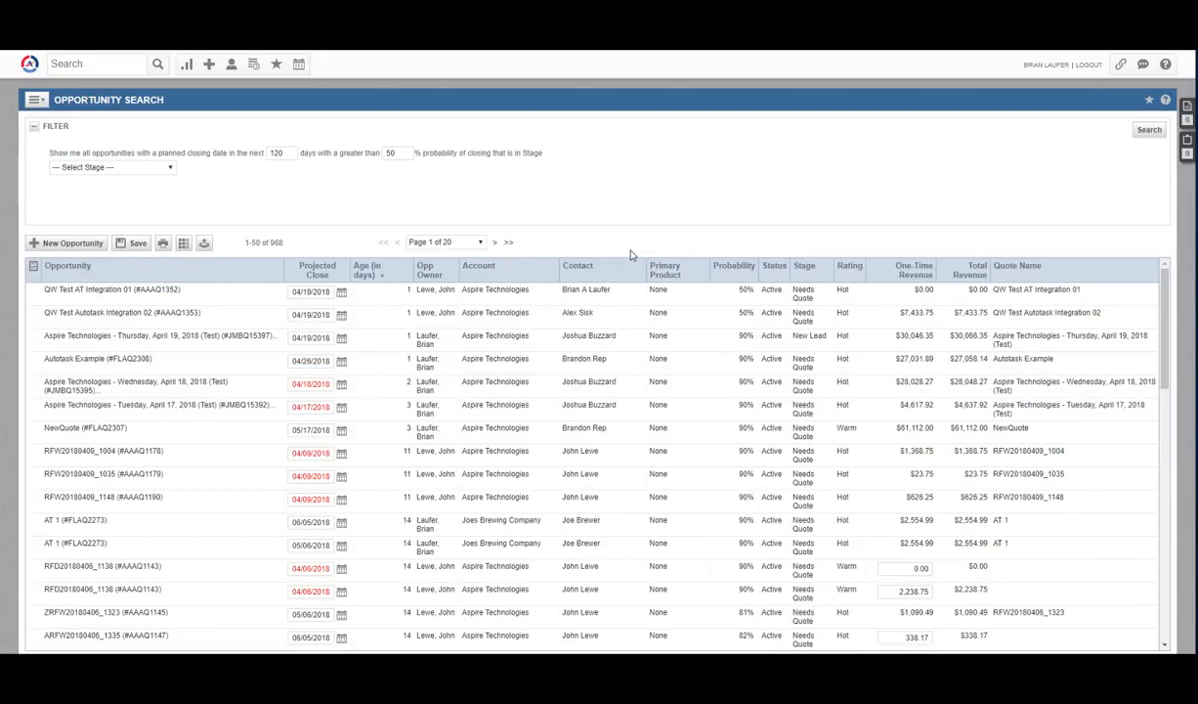
pyautogui.click(97, 361)
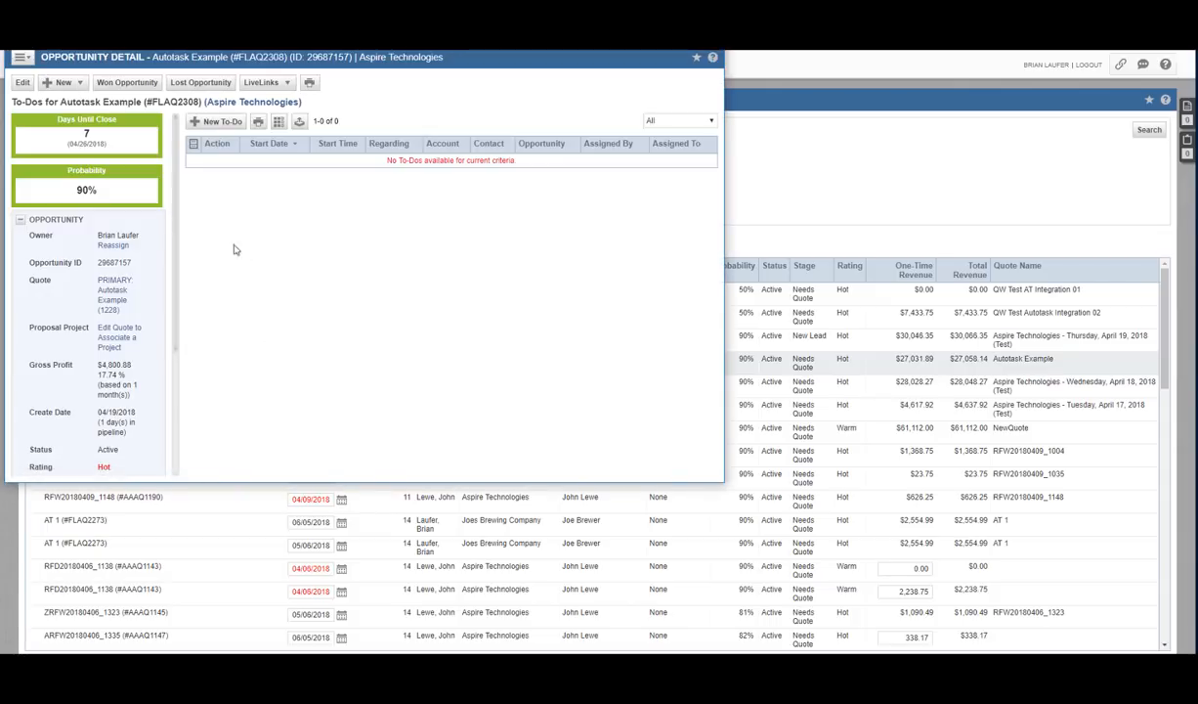
# Step: Check the opportunity's quote items total $27,058.14, then close the details
pyautogui.moveTo(177, 190)
pyautogui.mouseDown()
pyautogui.moveTo(178, 257)
pyautogui.moveTo(180, 207)
pyautogui.mouseUp()
pyautogui.scroll(-3, 139, 254)
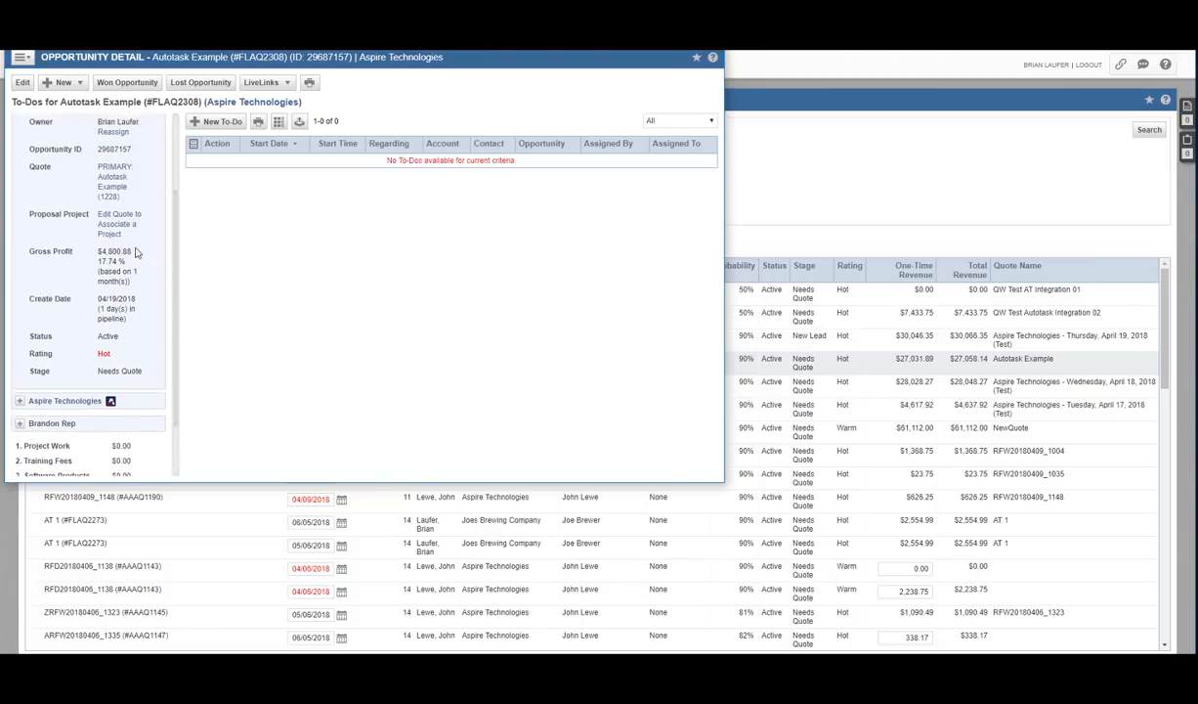
pyautogui.scroll(3, 120, 241)
pyautogui.click(115, 228)
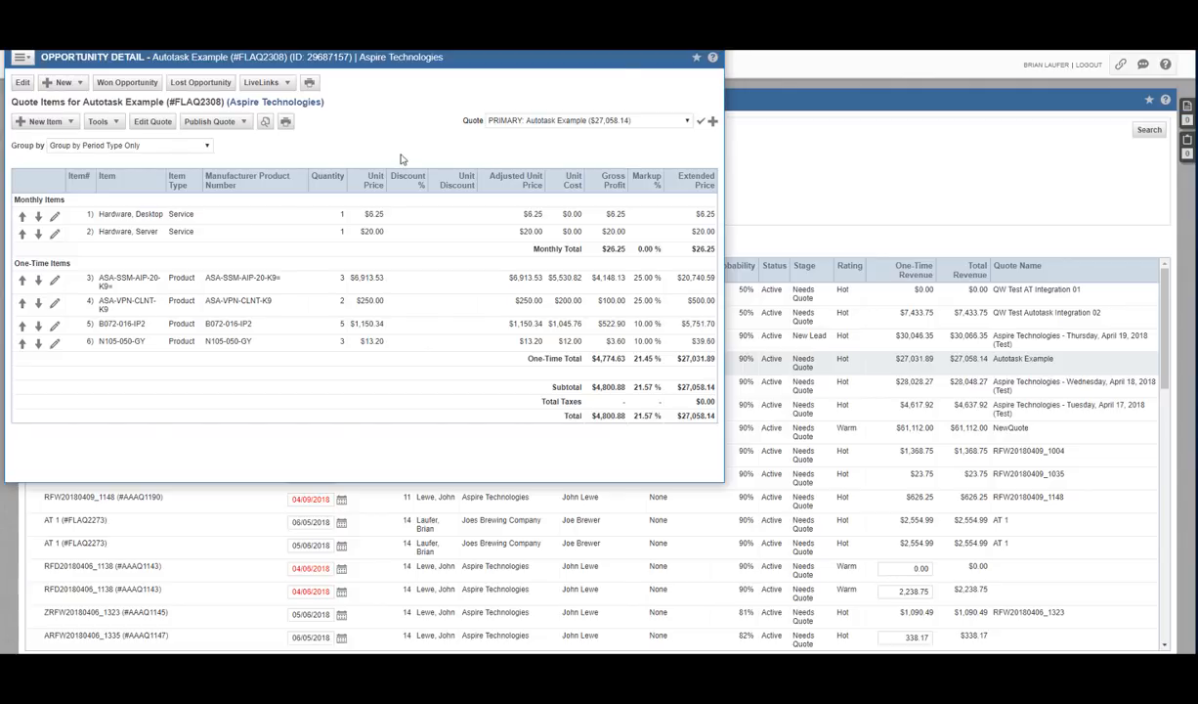
pyautogui.click(710, 34)
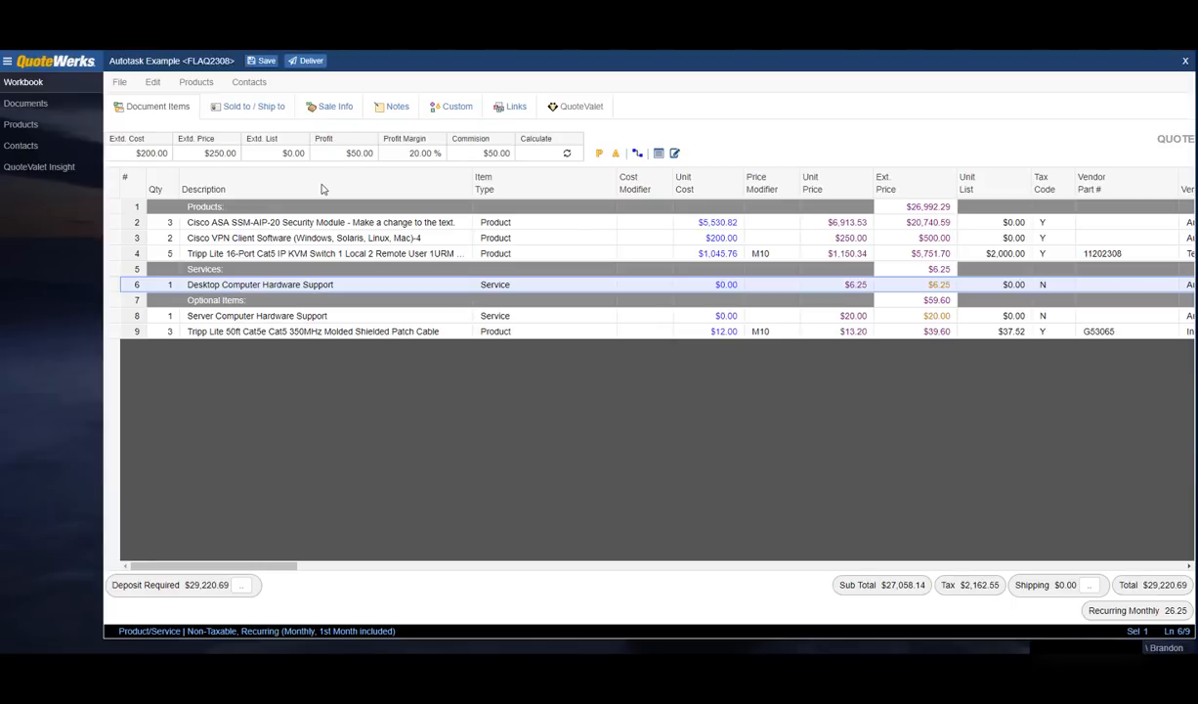
# Step: Start delivering the quote with A- Galaxy Cover.docx as the cover page
pyautogui.click(304, 65)
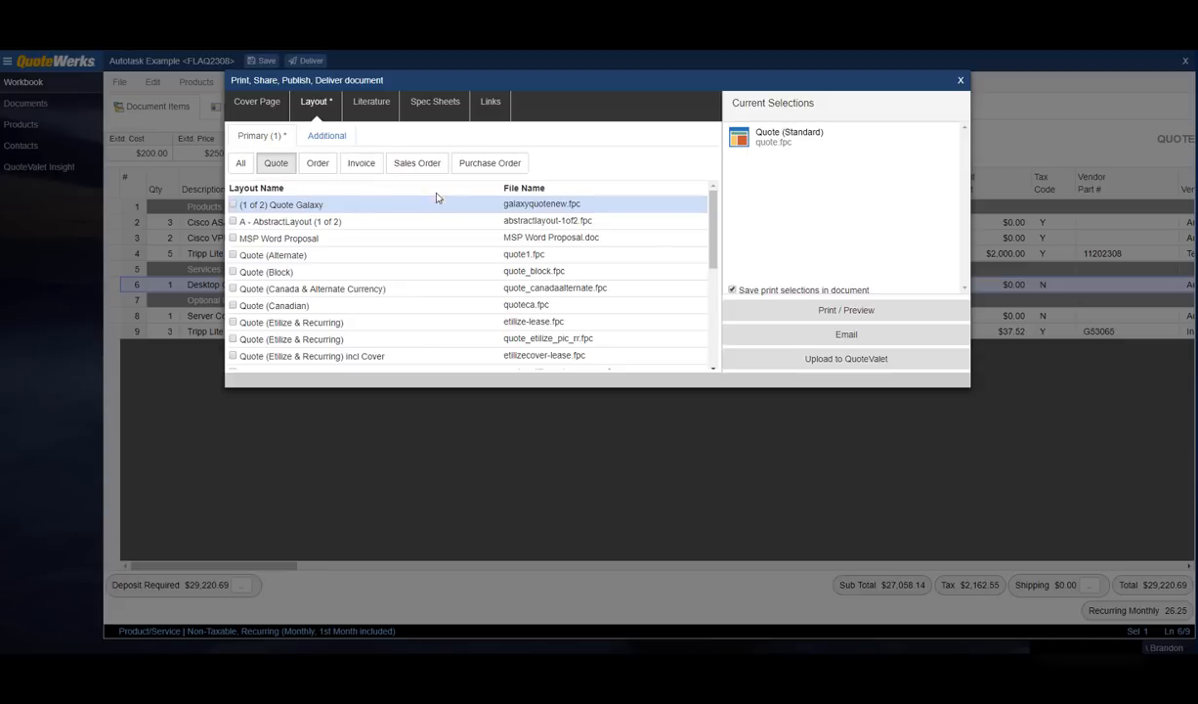
pyautogui.click(257, 105)
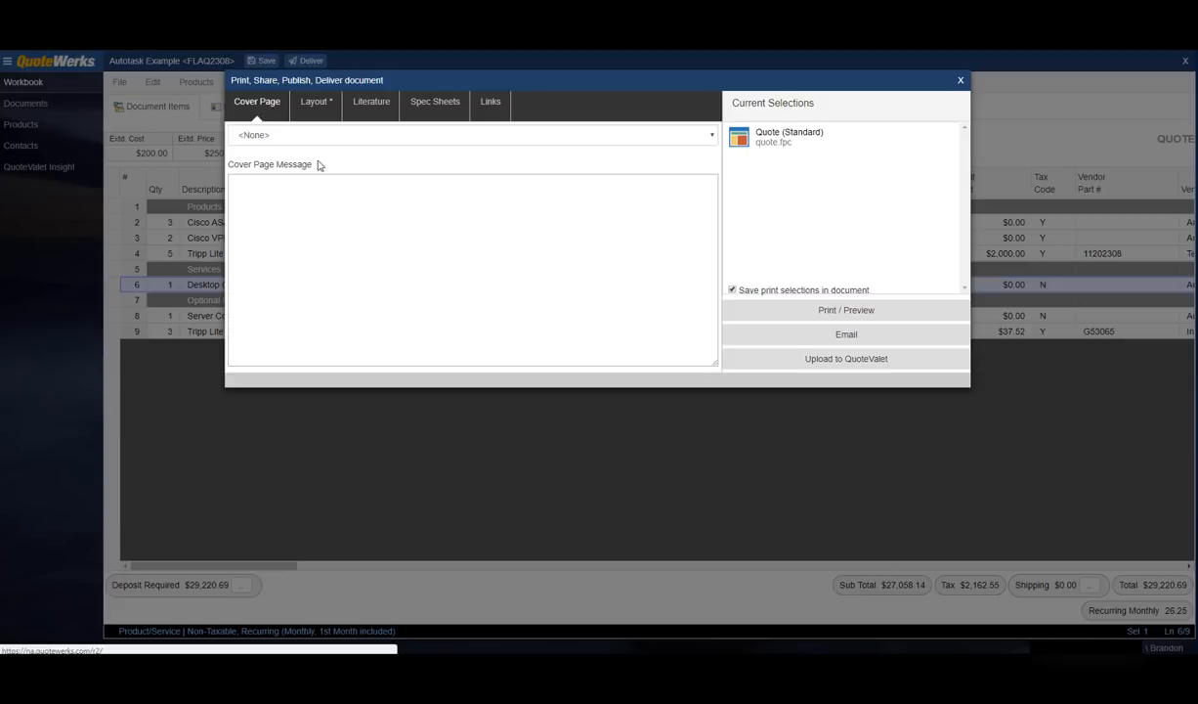
pyautogui.click(415, 138)
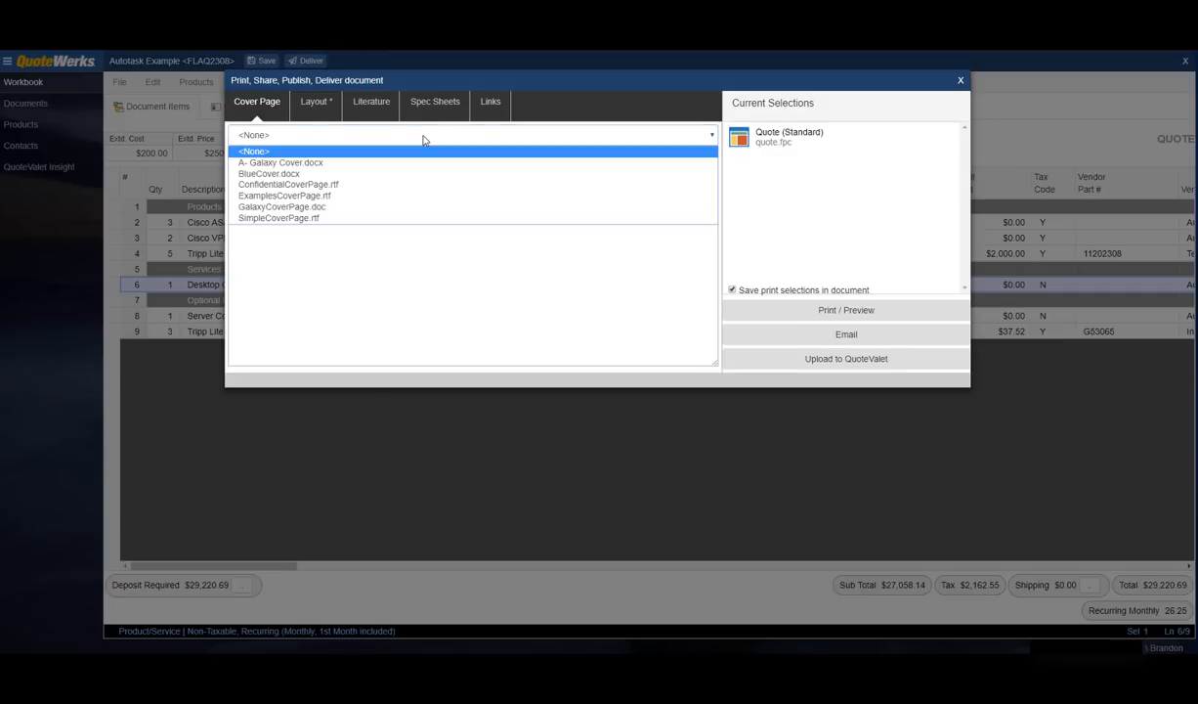
pyautogui.click(317, 164)
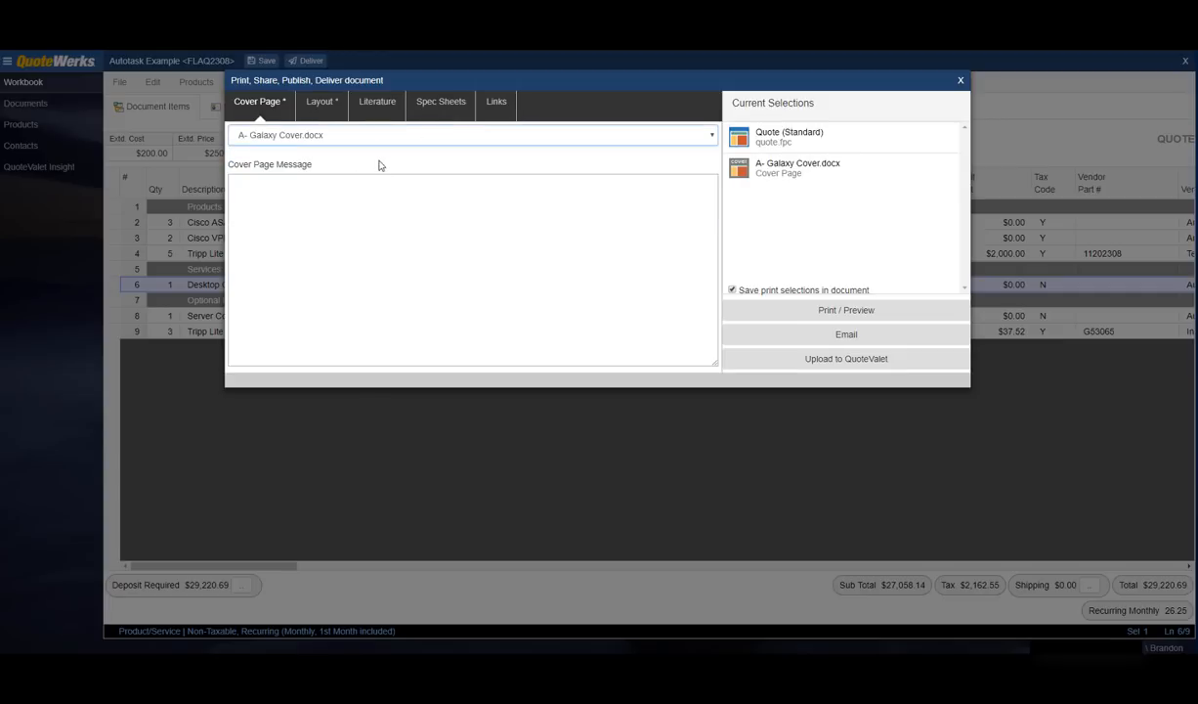
# Step: Select the (1 of 2) Quote Galaxy layout for the quote
pyautogui.click(323, 104)
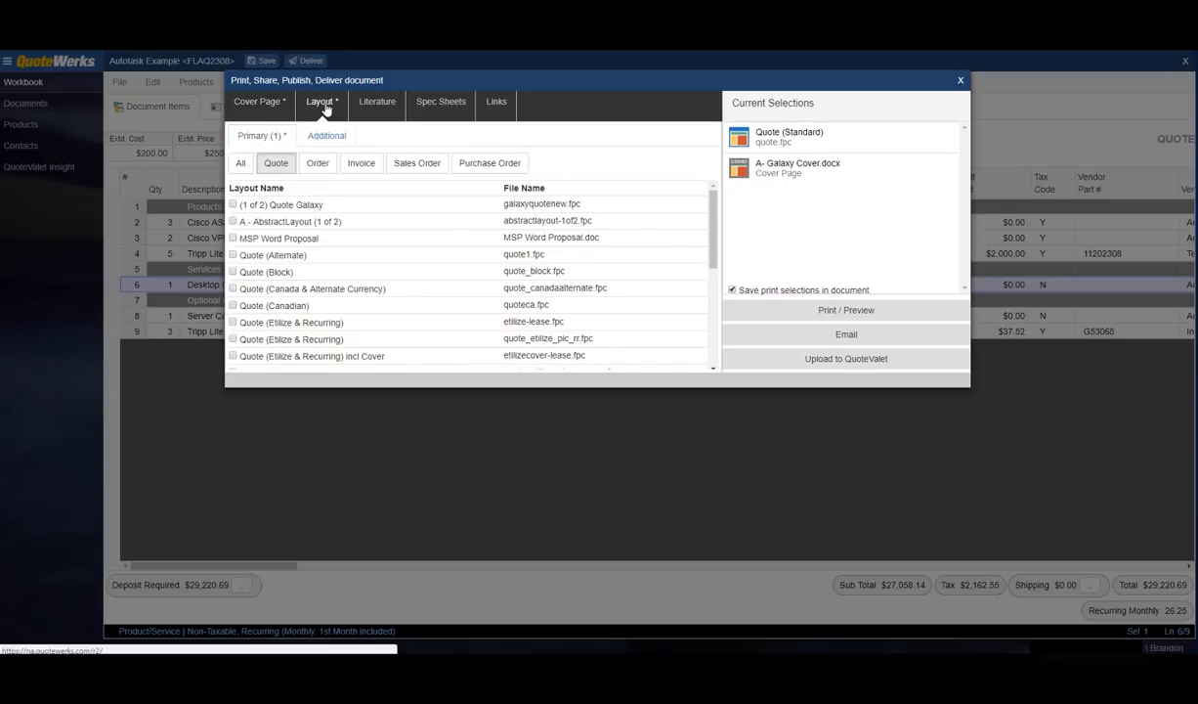
pyautogui.click(233, 205)
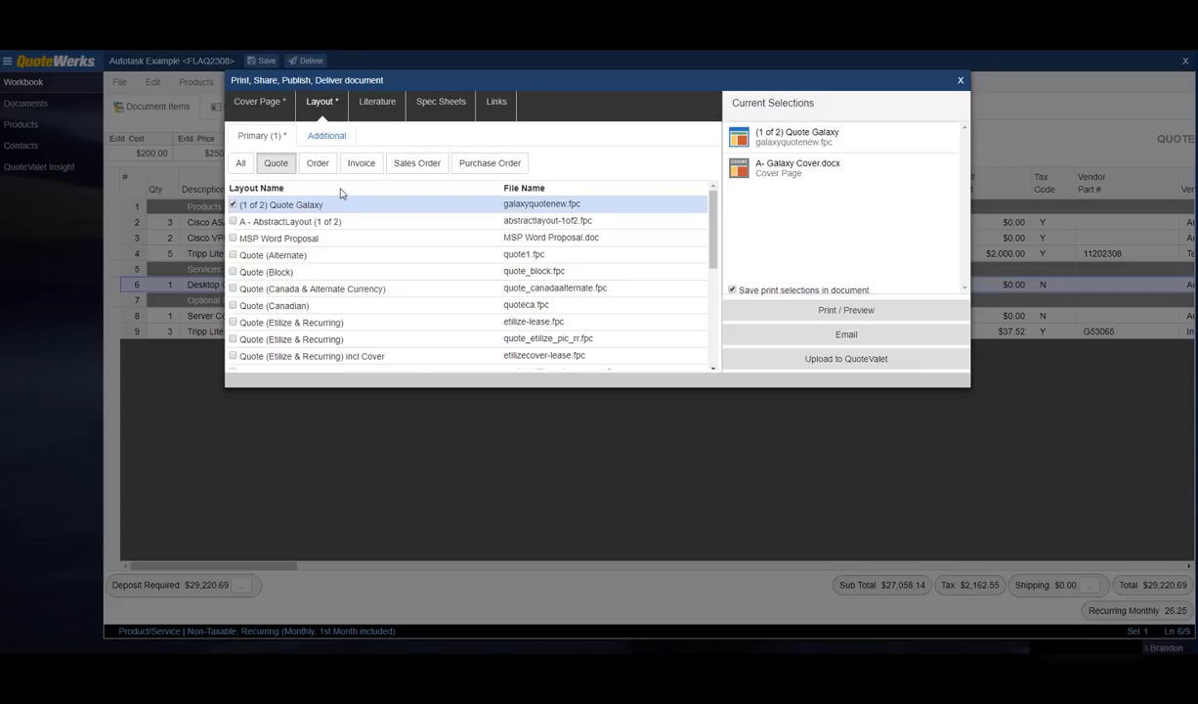
pyautogui.click(327, 138)
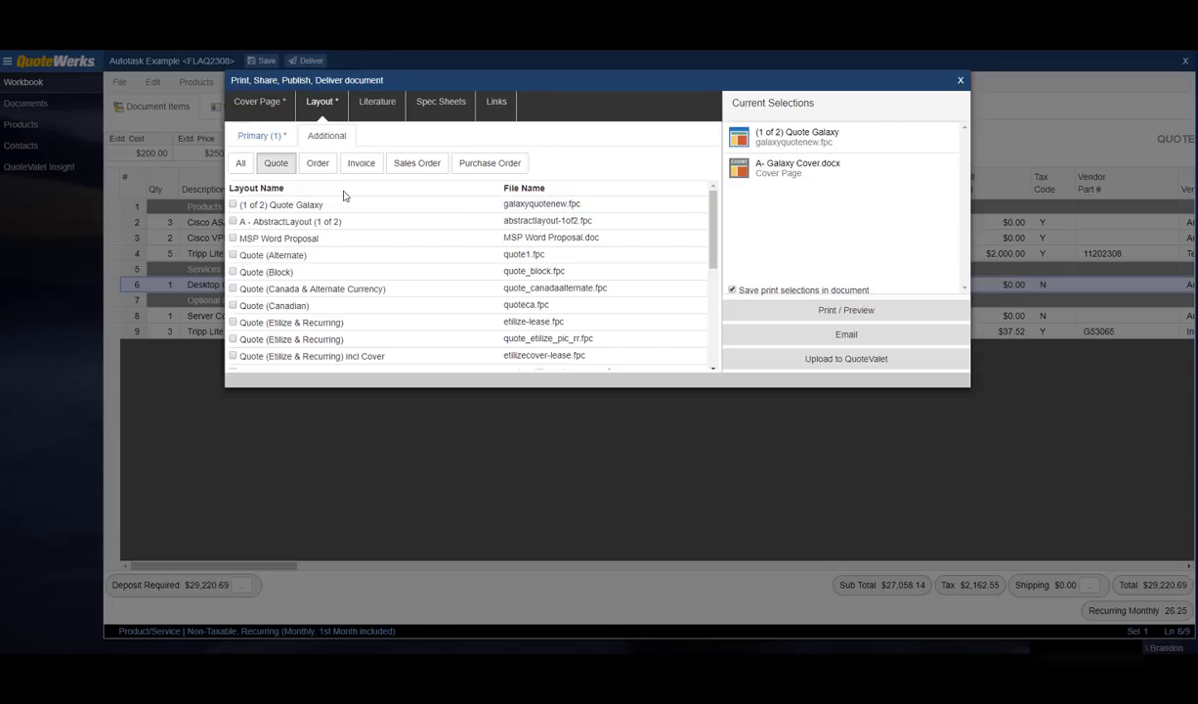
# Step: Include Support Agreement - Galaxy.docx literature and drag A- Galaxy Cover.docx to the top of Current Selections
pyautogui.click(360, 102)
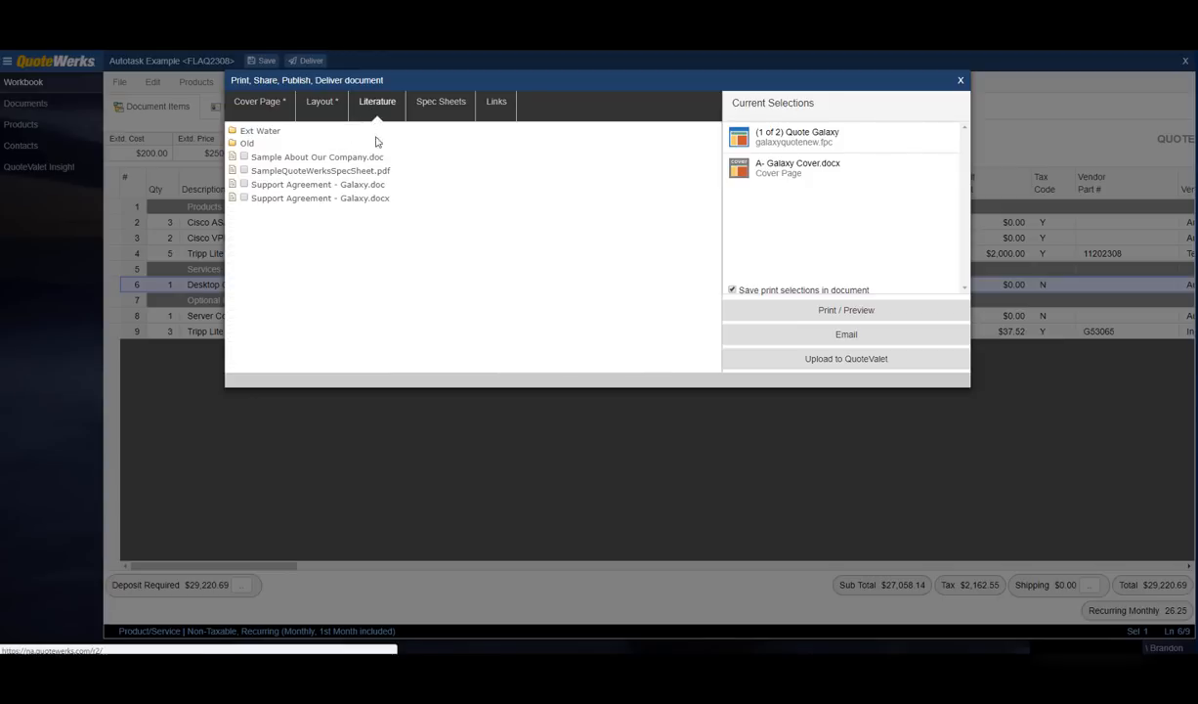
pyautogui.click(244, 199)
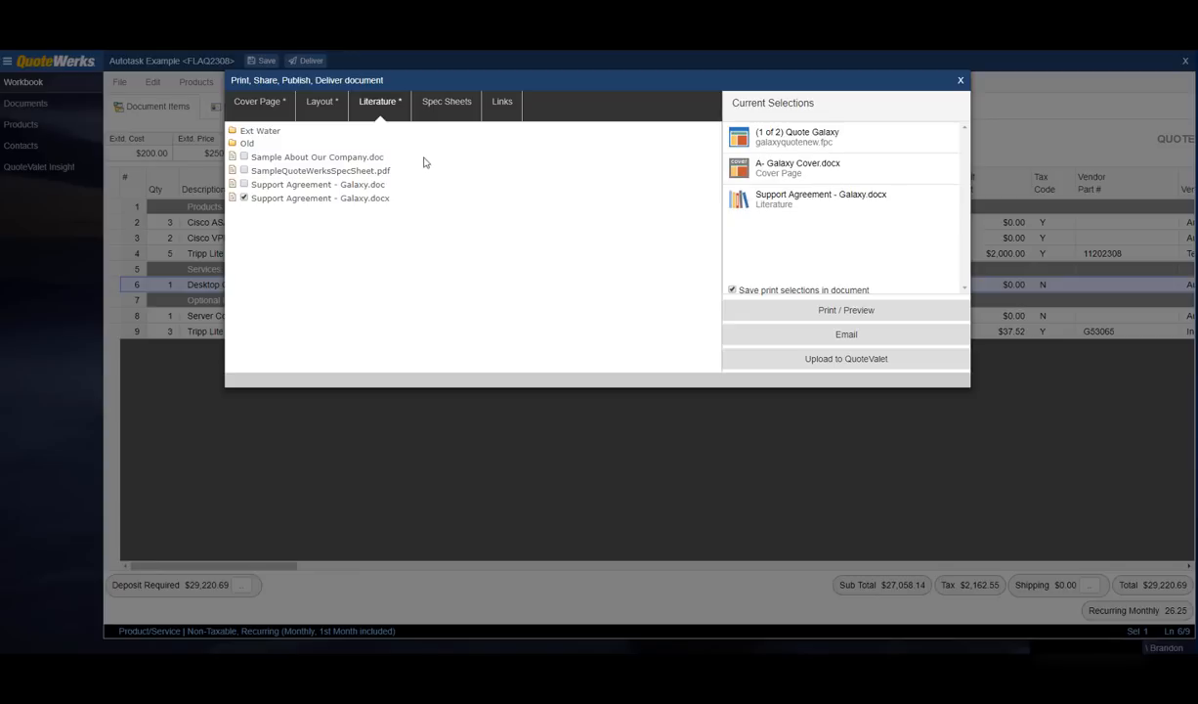
pyautogui.click(445, 114)
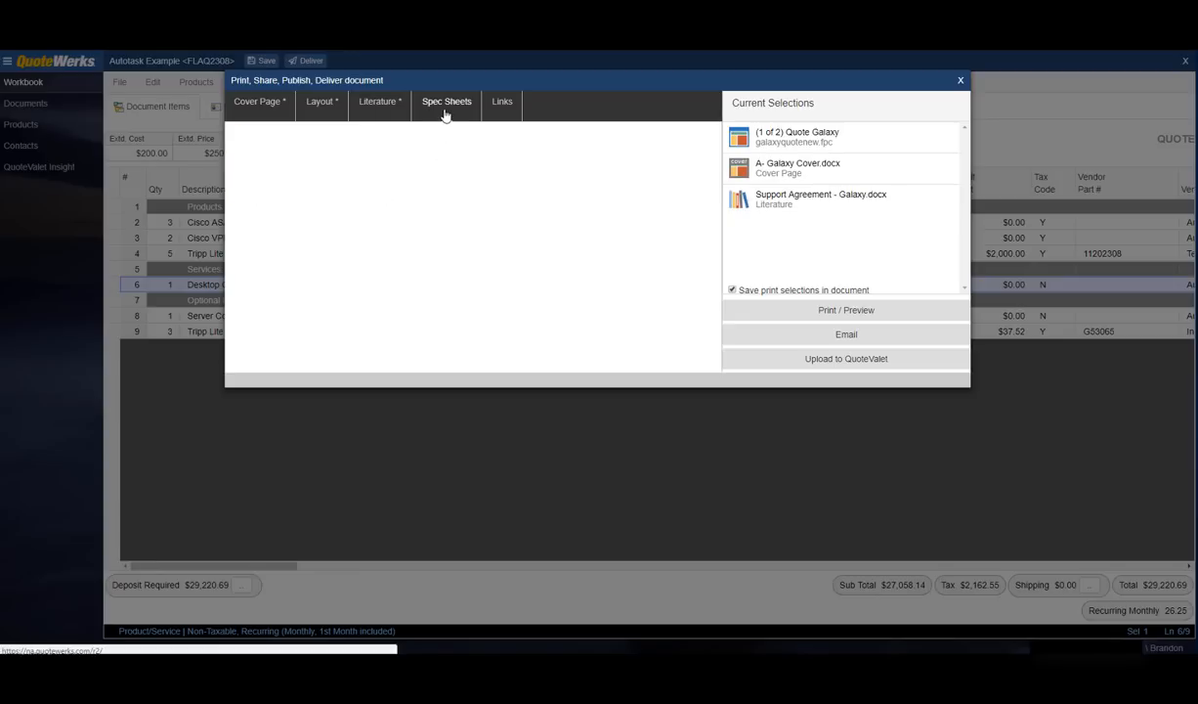
pyautogui.click(385, 109)
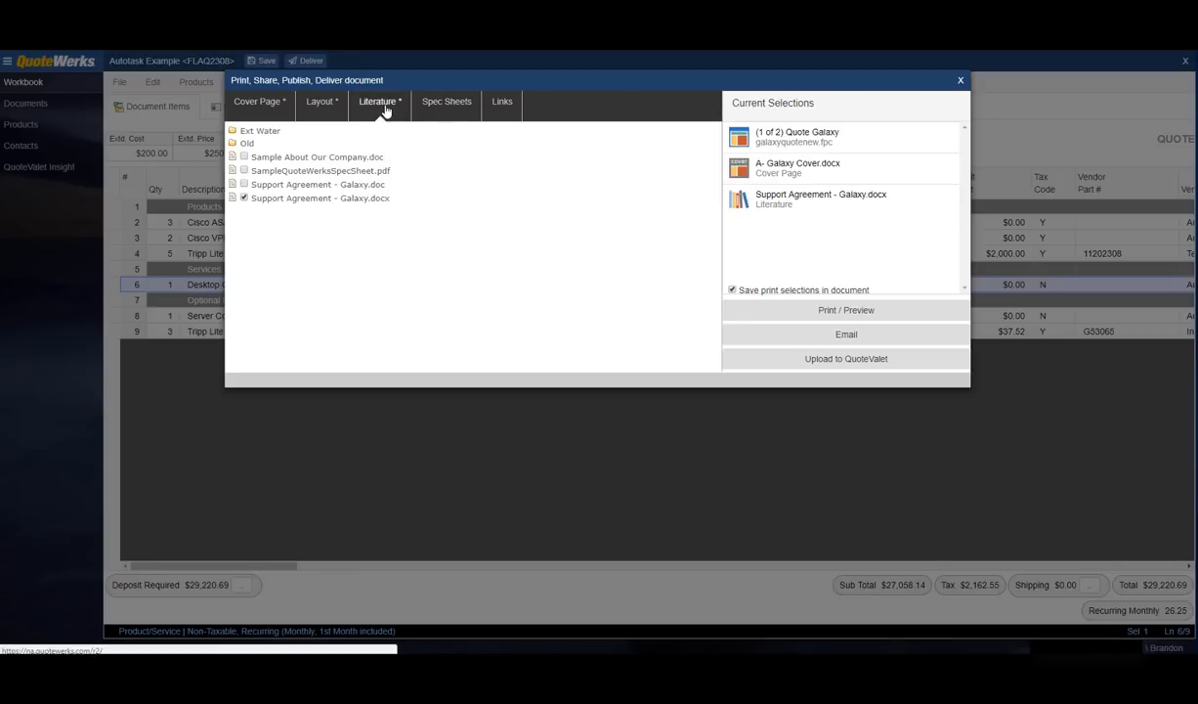
pyautogui.click(479, 105)
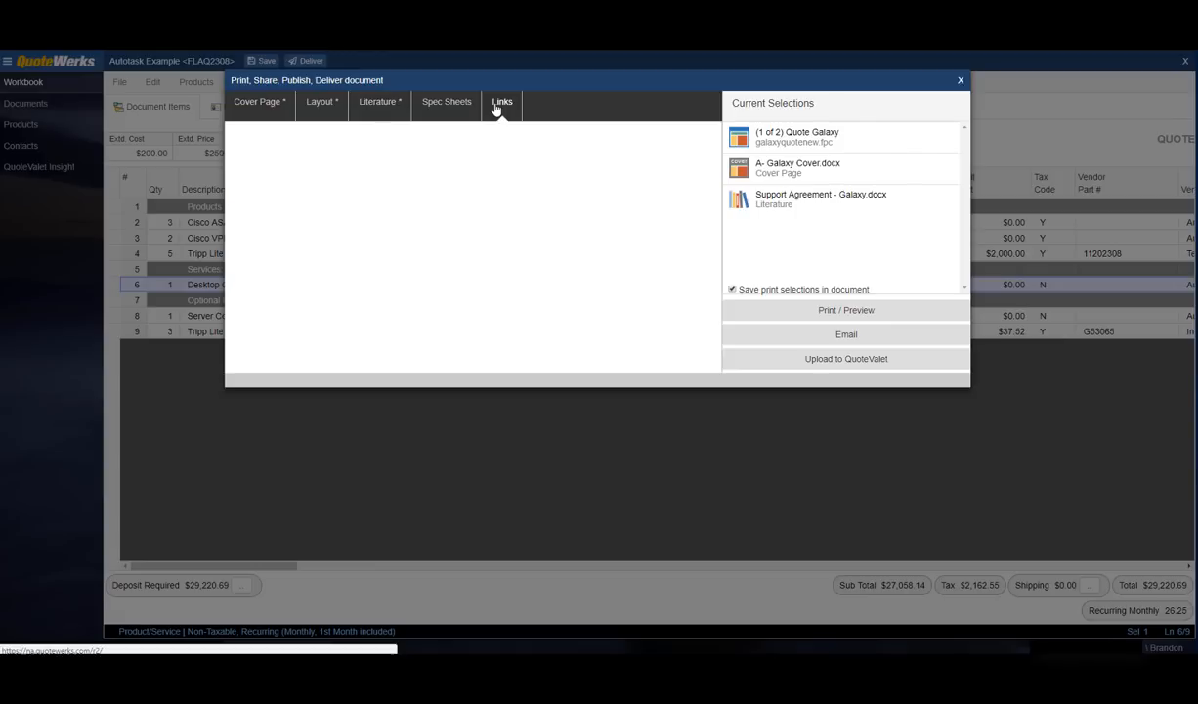
pyautogui.click(388, 105)
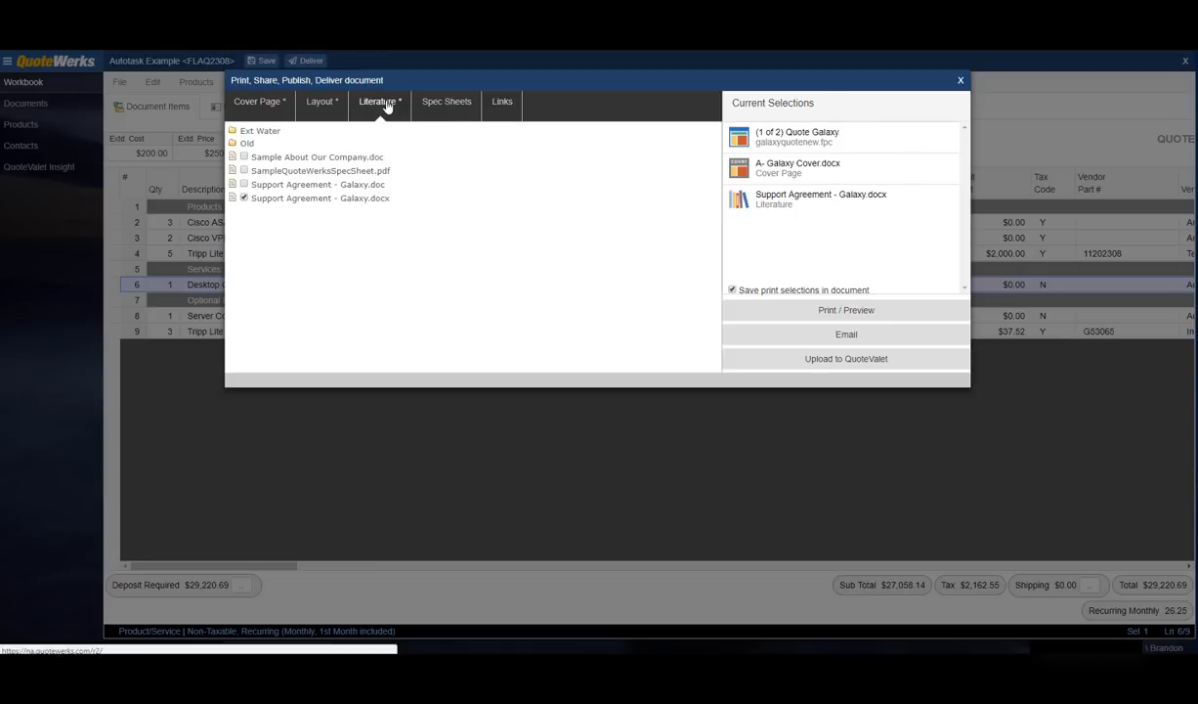
pyautogui.click(323, 104)
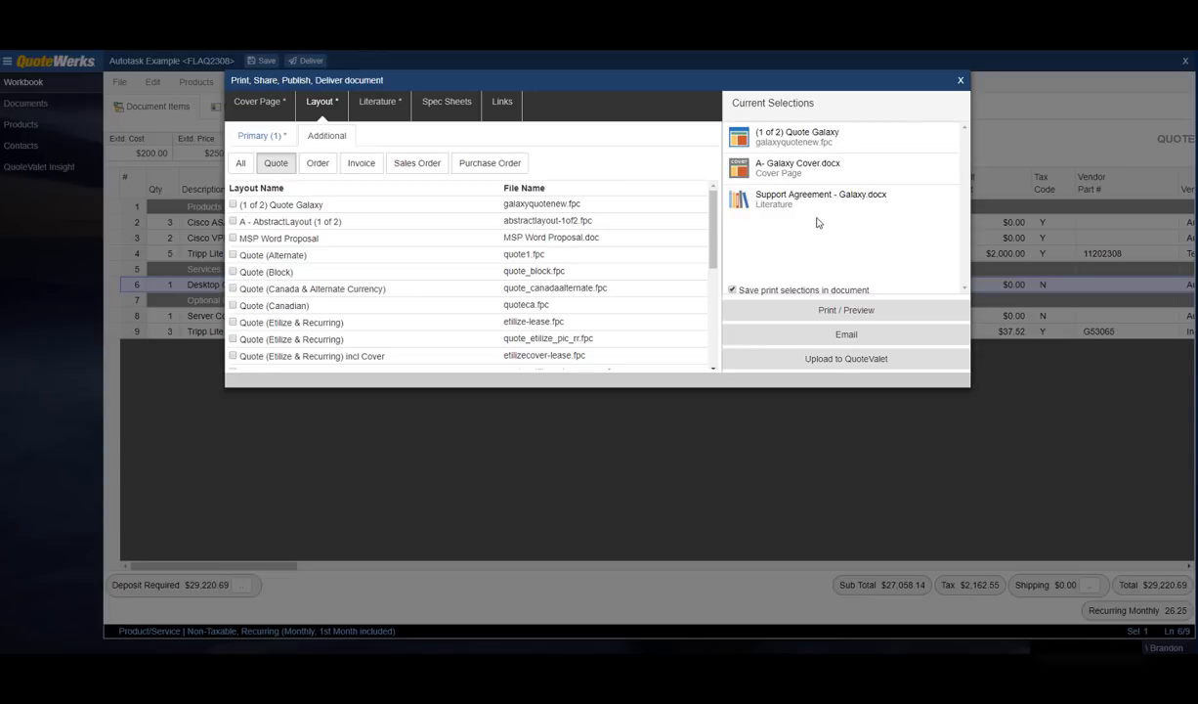
pyautogui.moveTo(785, 165); pyautogui.dragTo(841, 134)
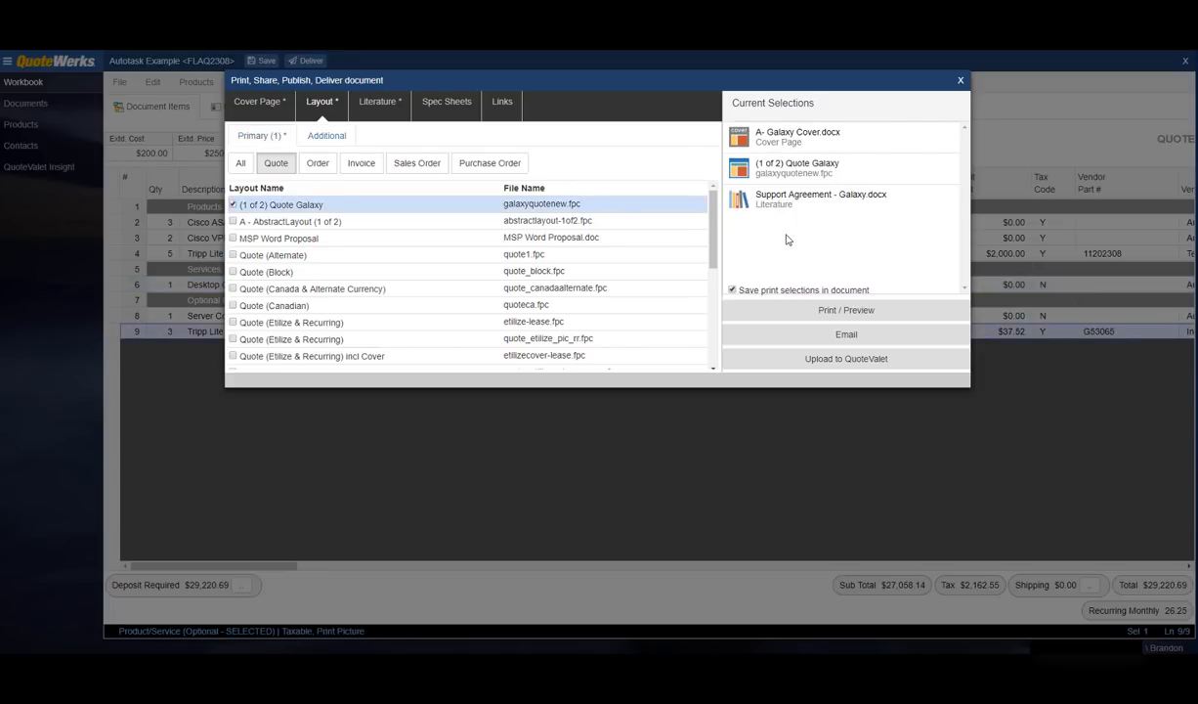
pyautogui.click(827, 311)
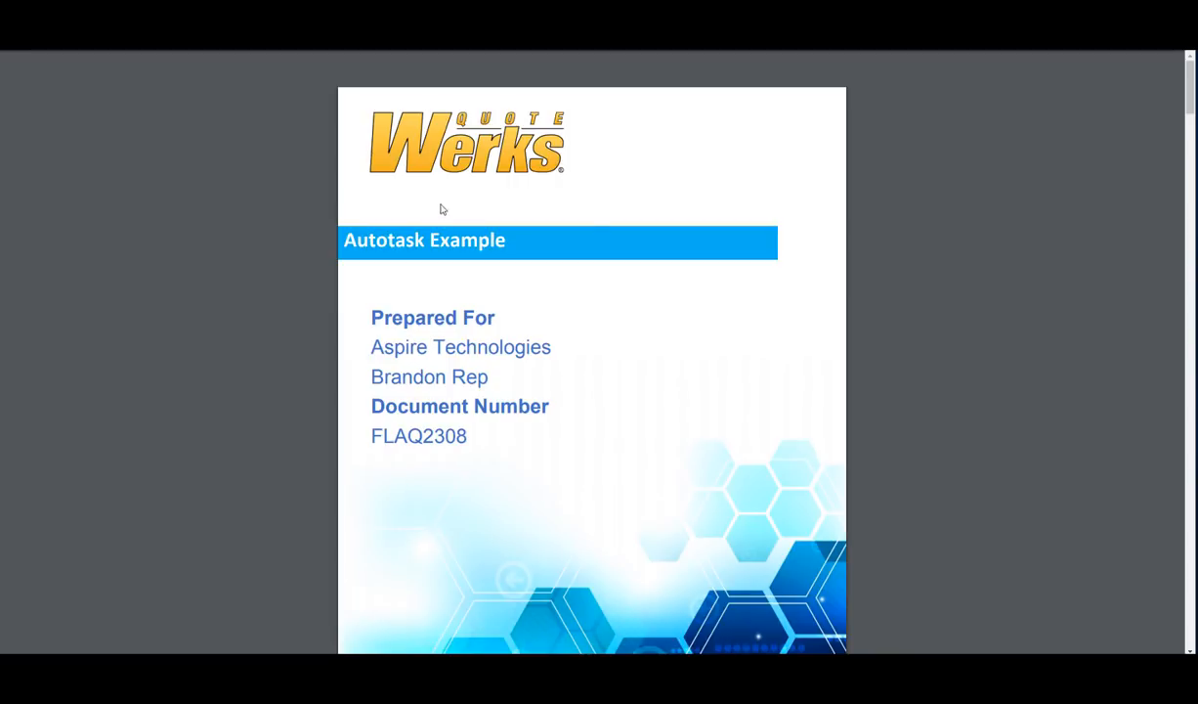
pyautogui.scroll(-3, 589, 231)
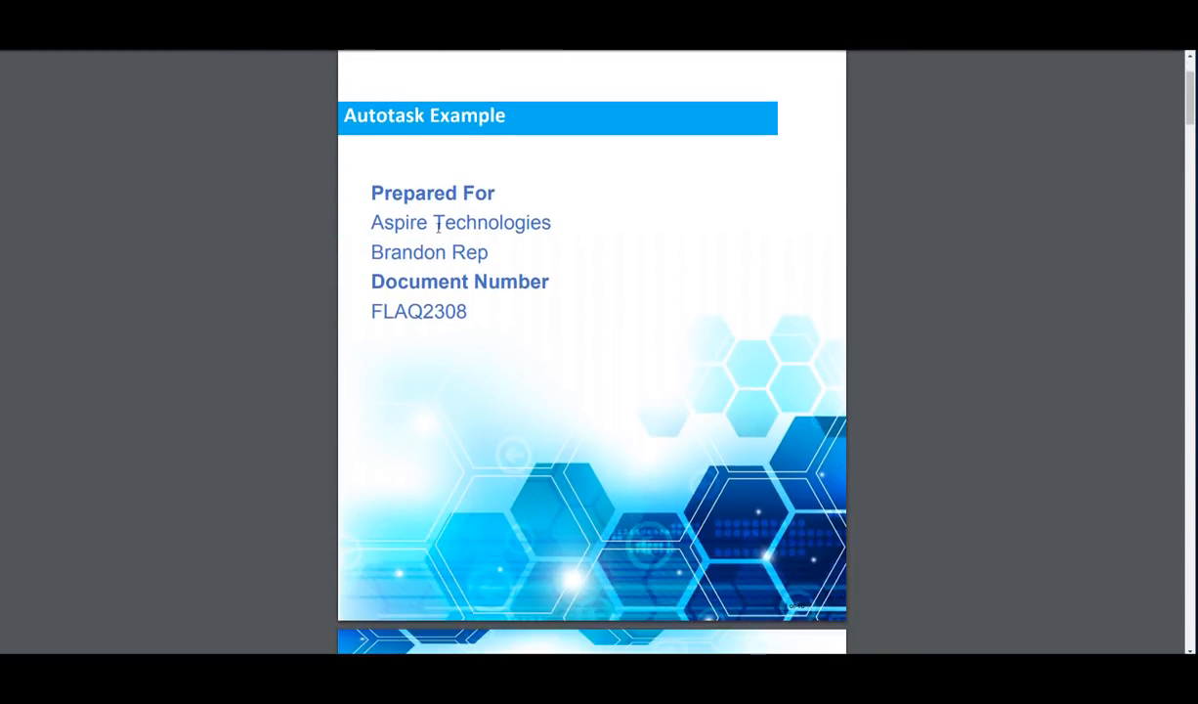
pyautogui.scroll(-10, 581, 206)
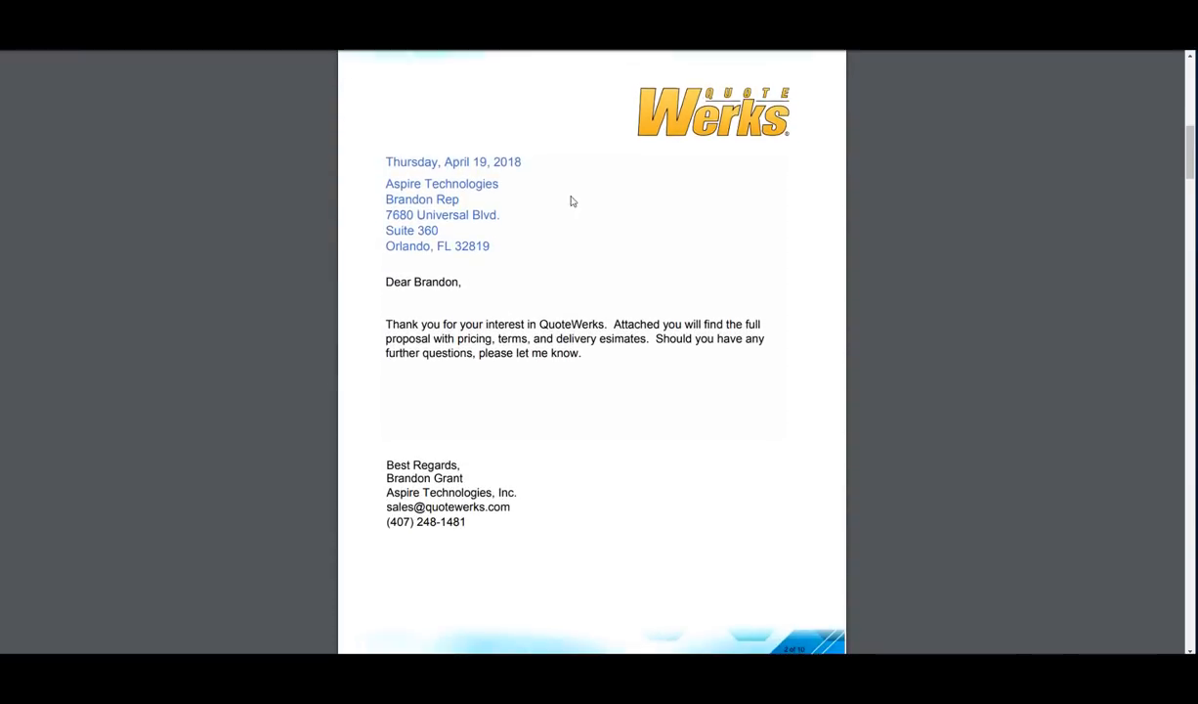
pyautogui.scroll(-9, 574, 196)
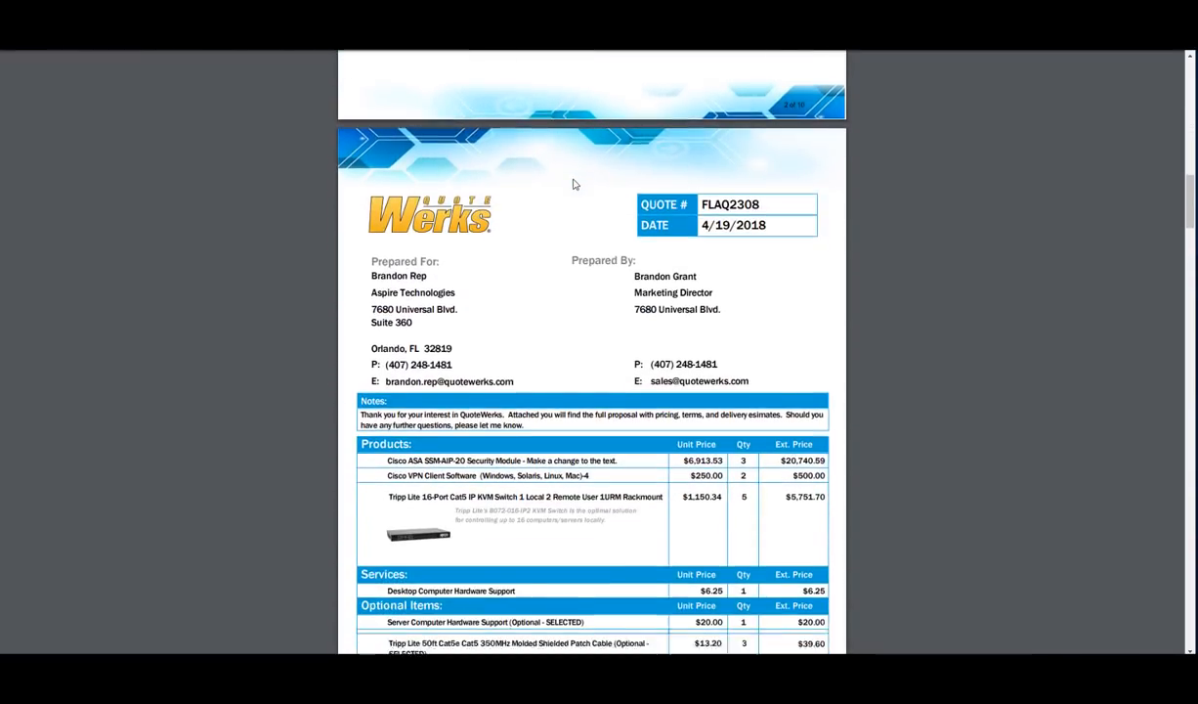
pyautogui.scroll(-2, 574, 183)
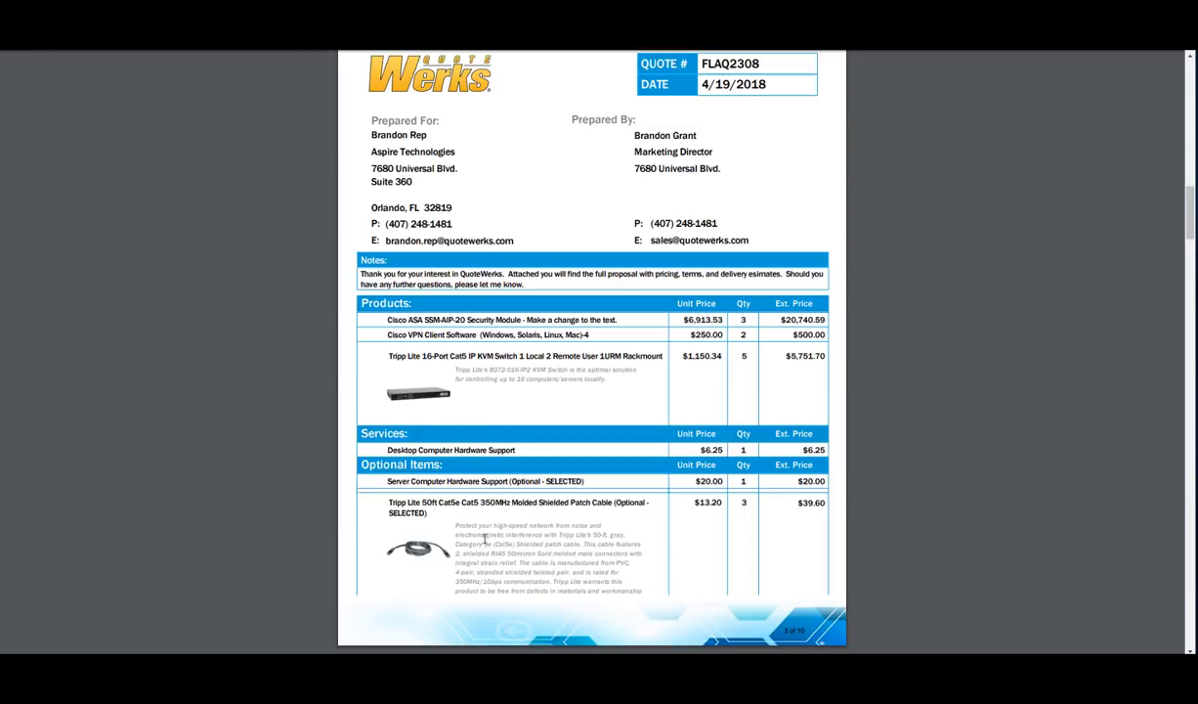
pyautogui.scroll(-7, 554, 379)
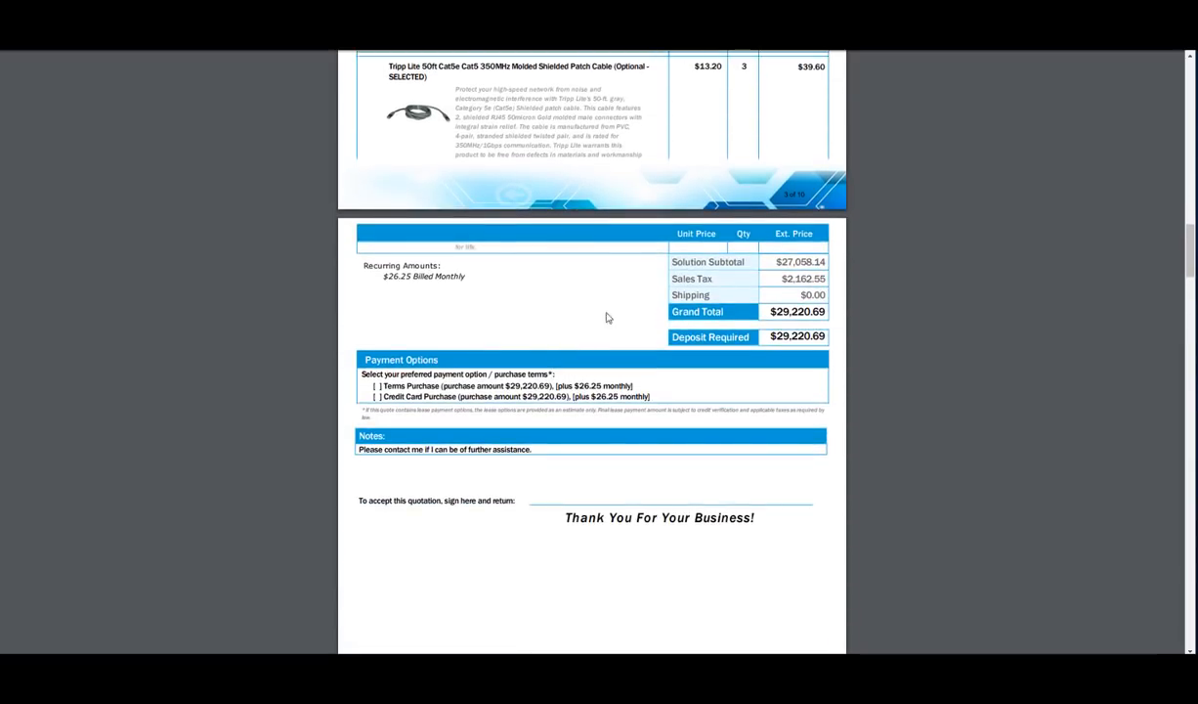
pyautogui.scroll(-11, 569, 334)
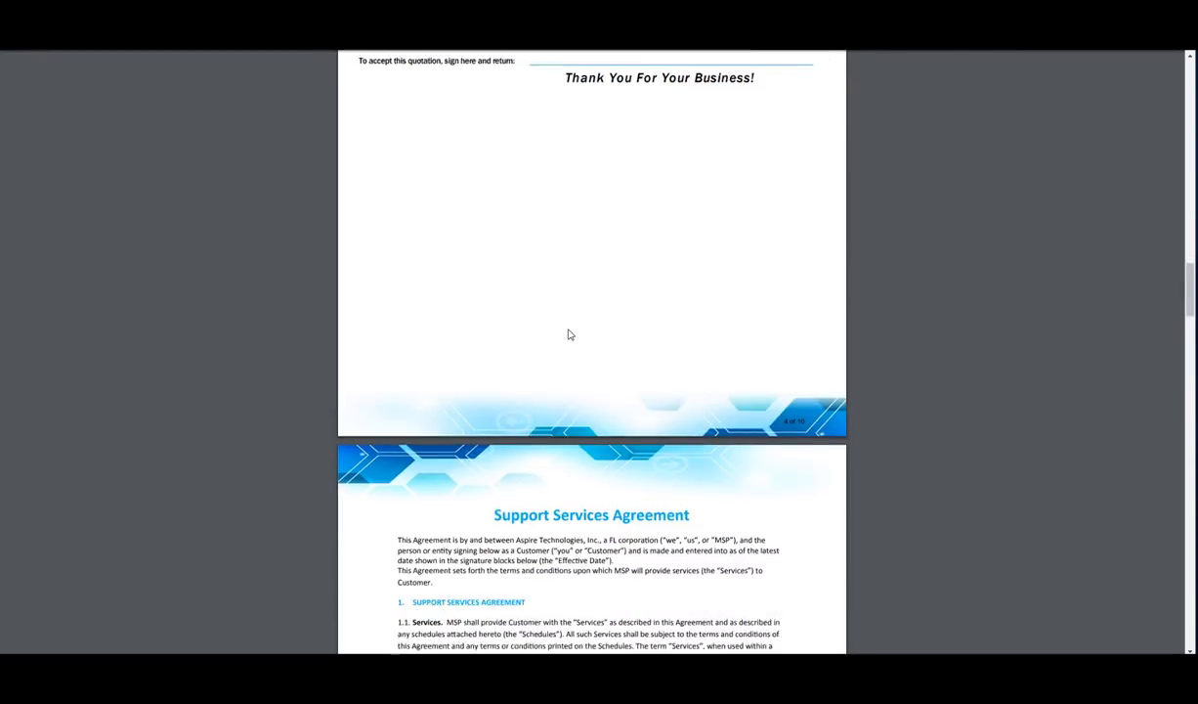
pyautogui.scroll(-2, 569, 334)
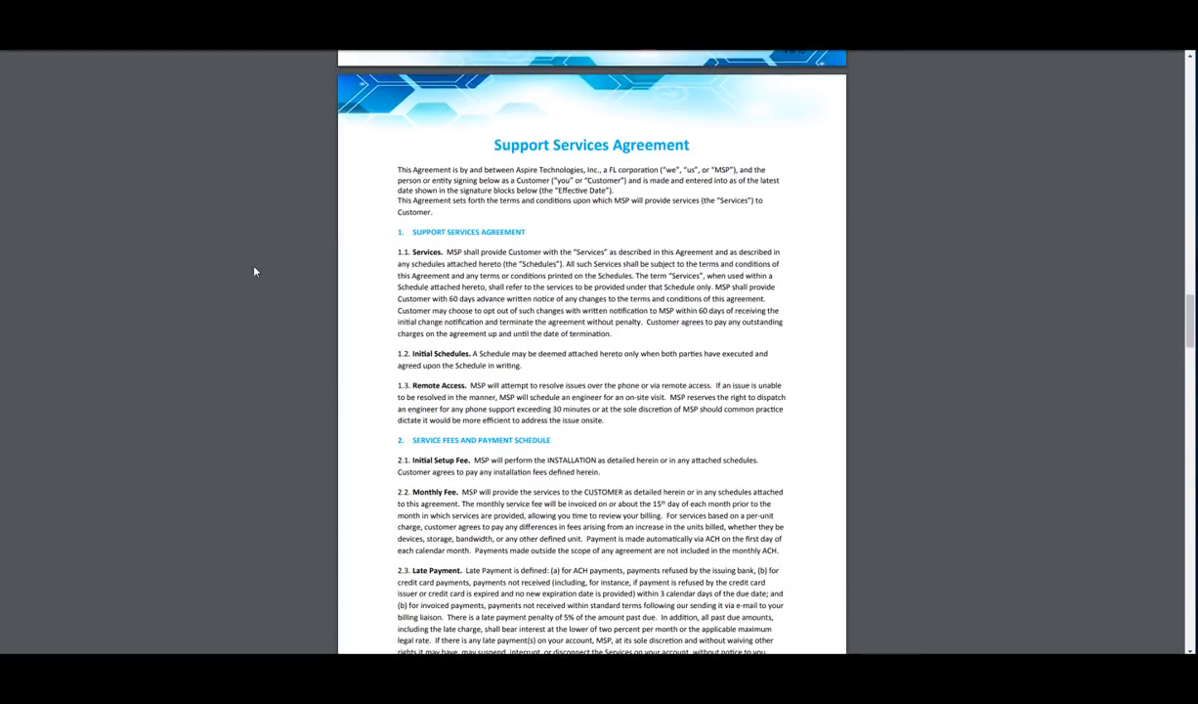
pyautogui.click(244, 21)
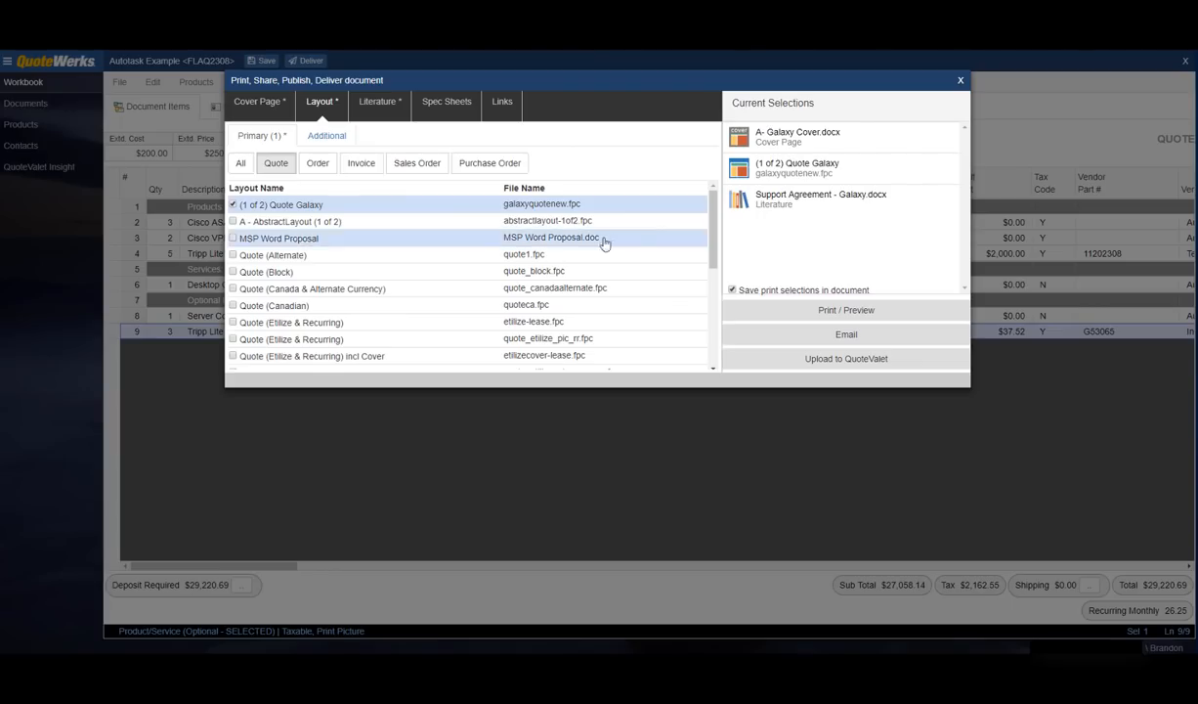
pyautogui.click(847, 334)
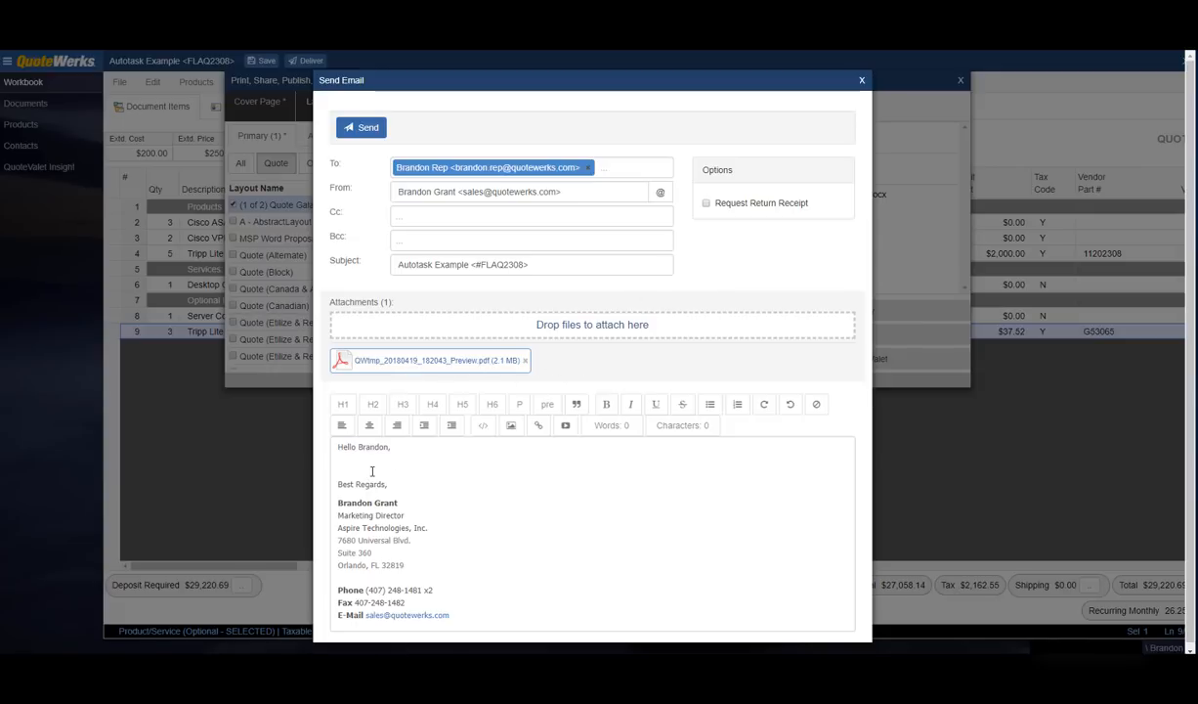
pyautogui.click(862, 80)
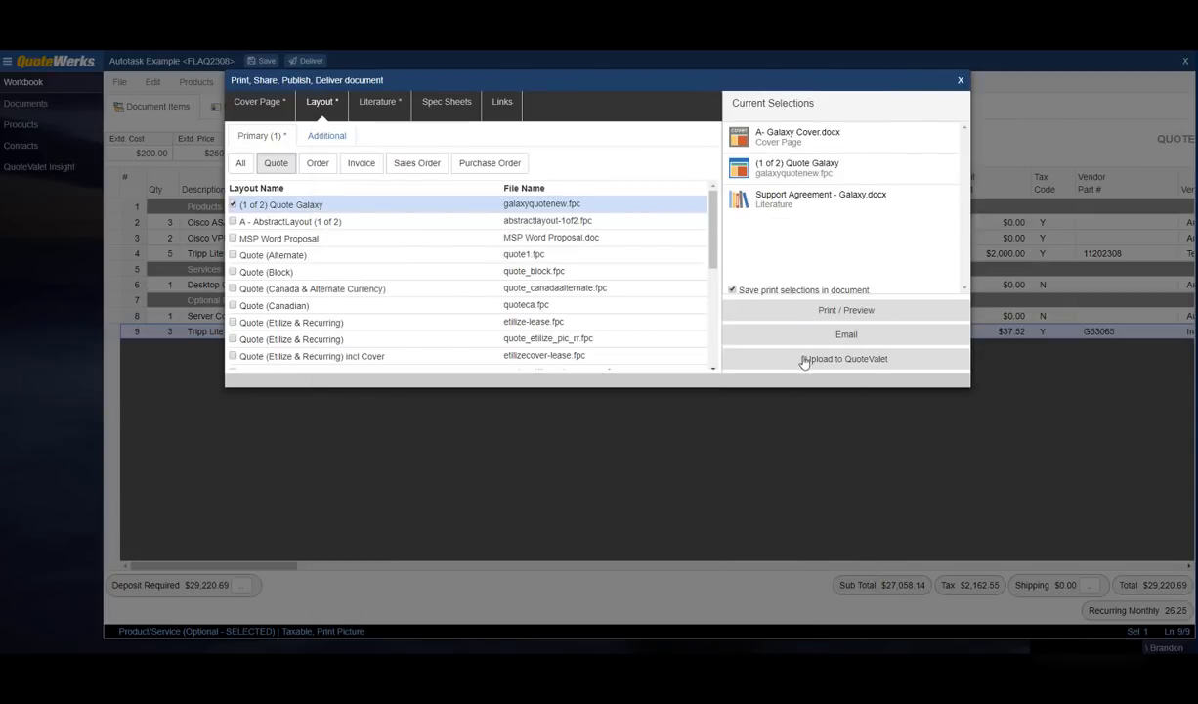
# Step: Upload the quote to QuoteValet with the CustomerFacing-WrittenSignature template
pyautogui.click(901, 364)
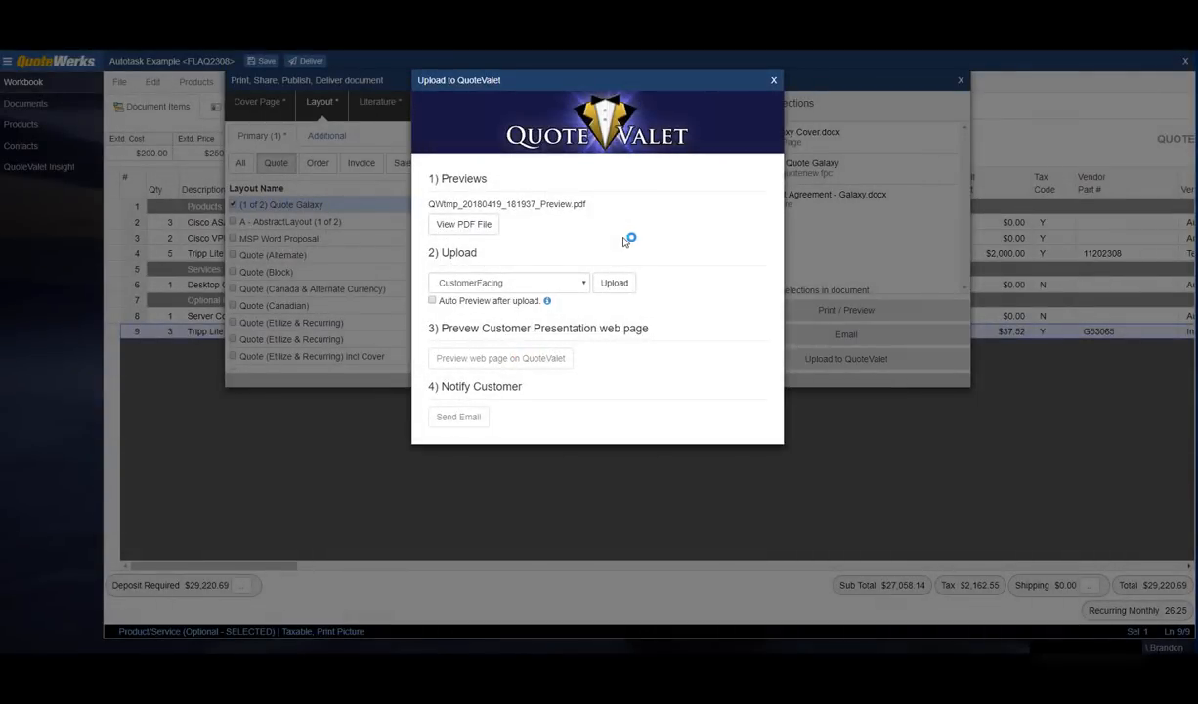
pyautogui.click(582, 286)
pyautogui.click(549, 307)
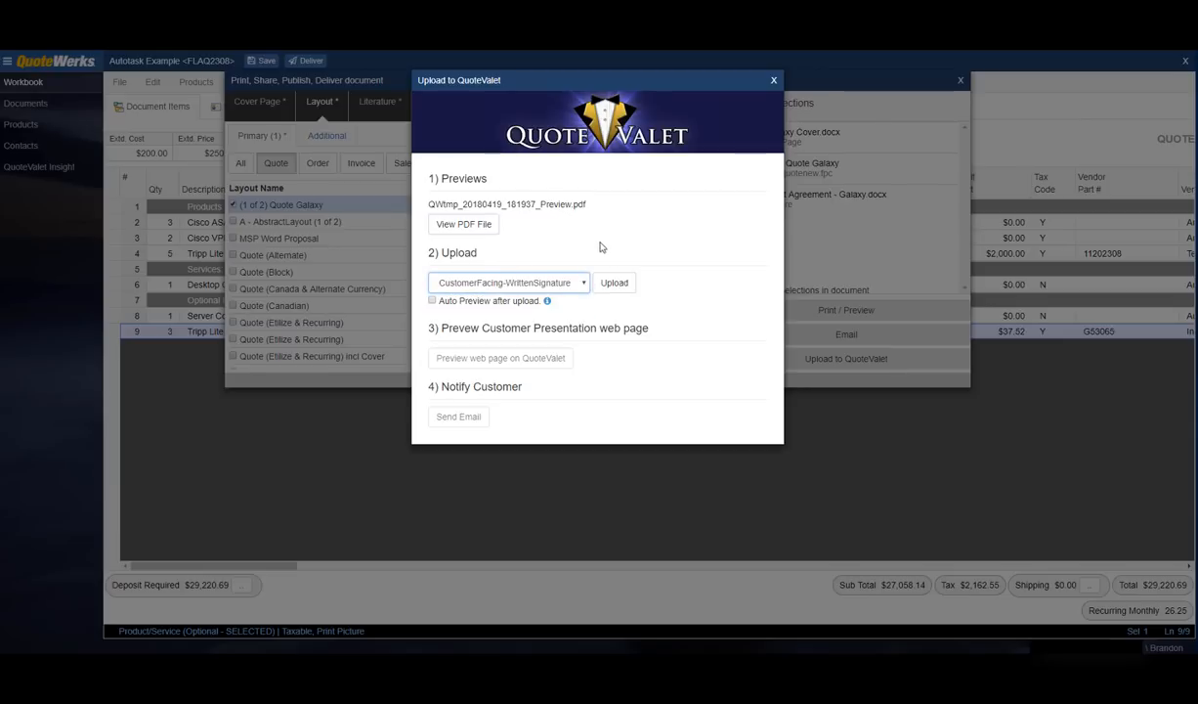
pyautogui.click(614, 283)
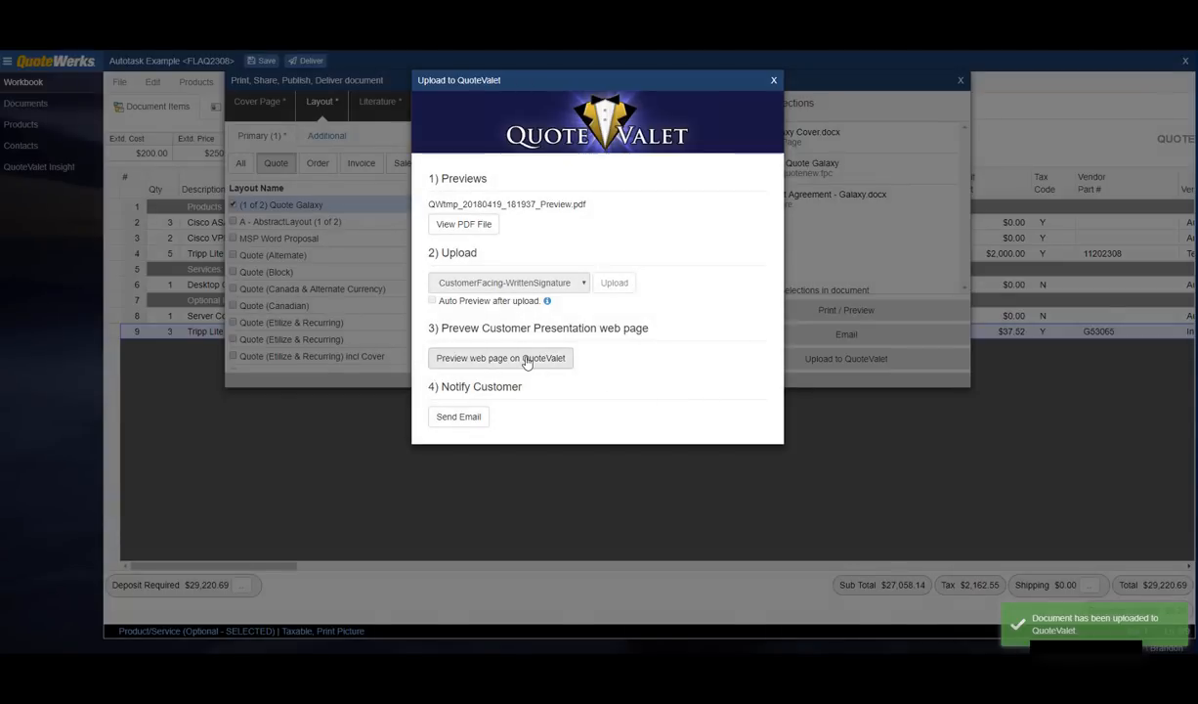
# Step: Preview the customer web page on QuoteValet, showing the $29,220.69 quote
pyautogui.click(530, 359)
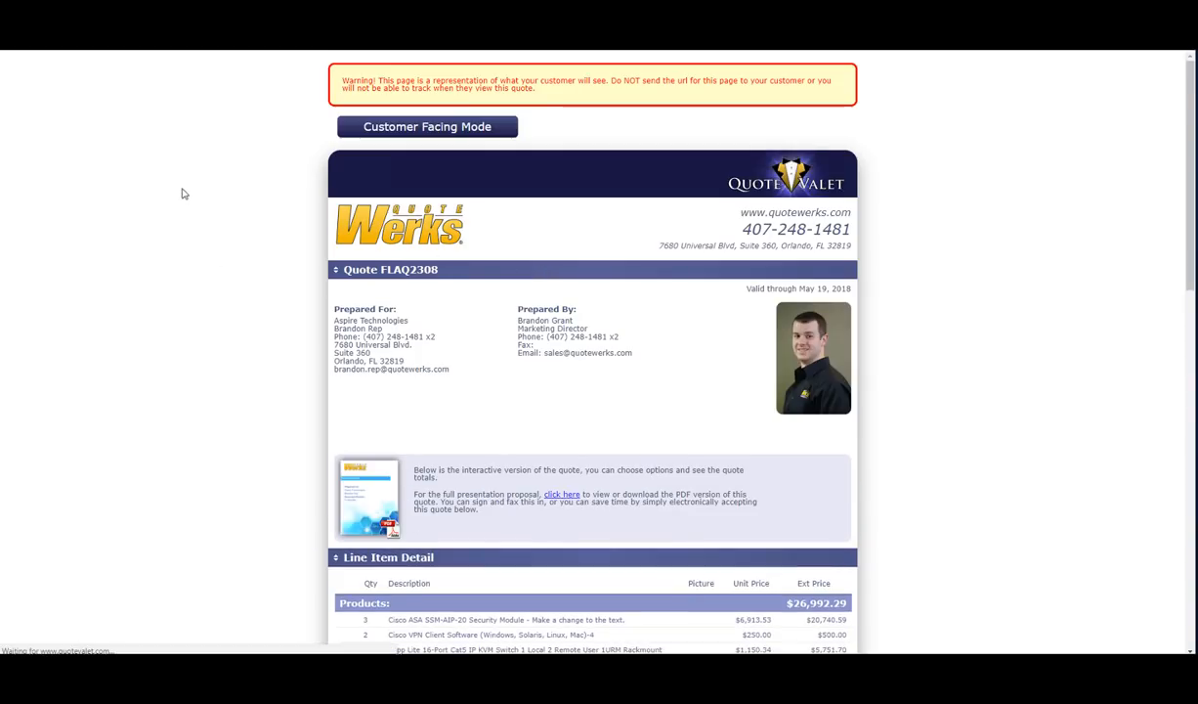
pyautogui.scroll(-4, 262, 186)
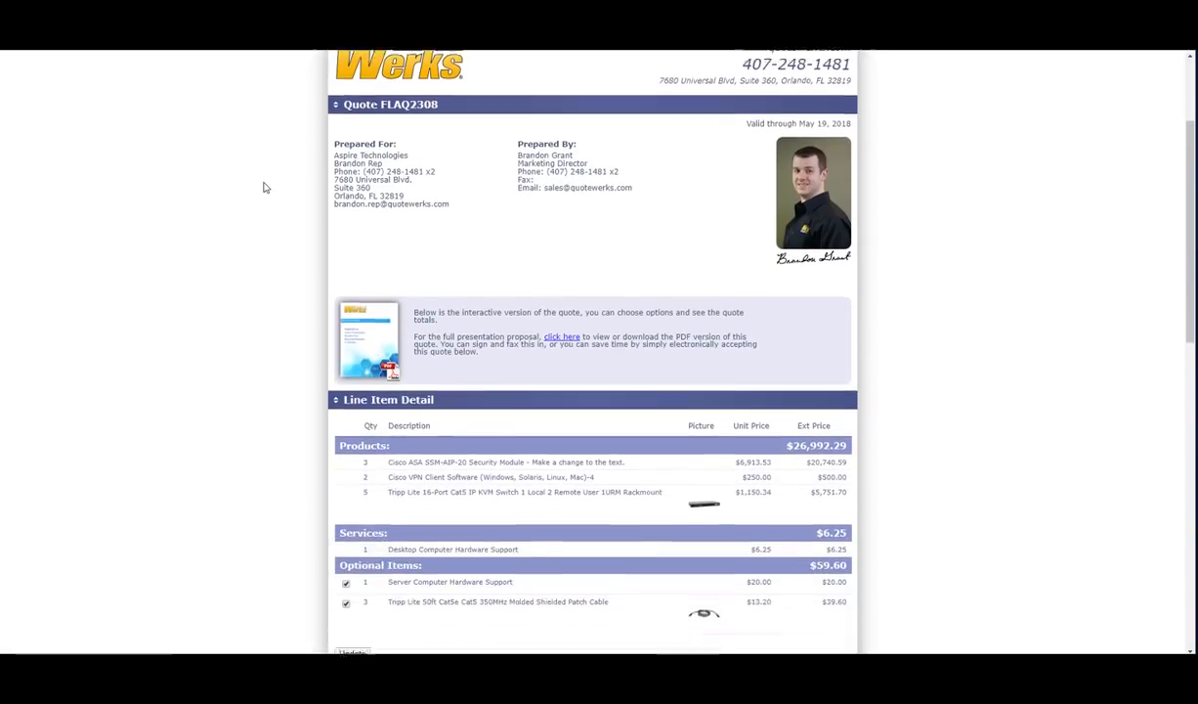
pyautogui.scroll(-8, 262, 186)
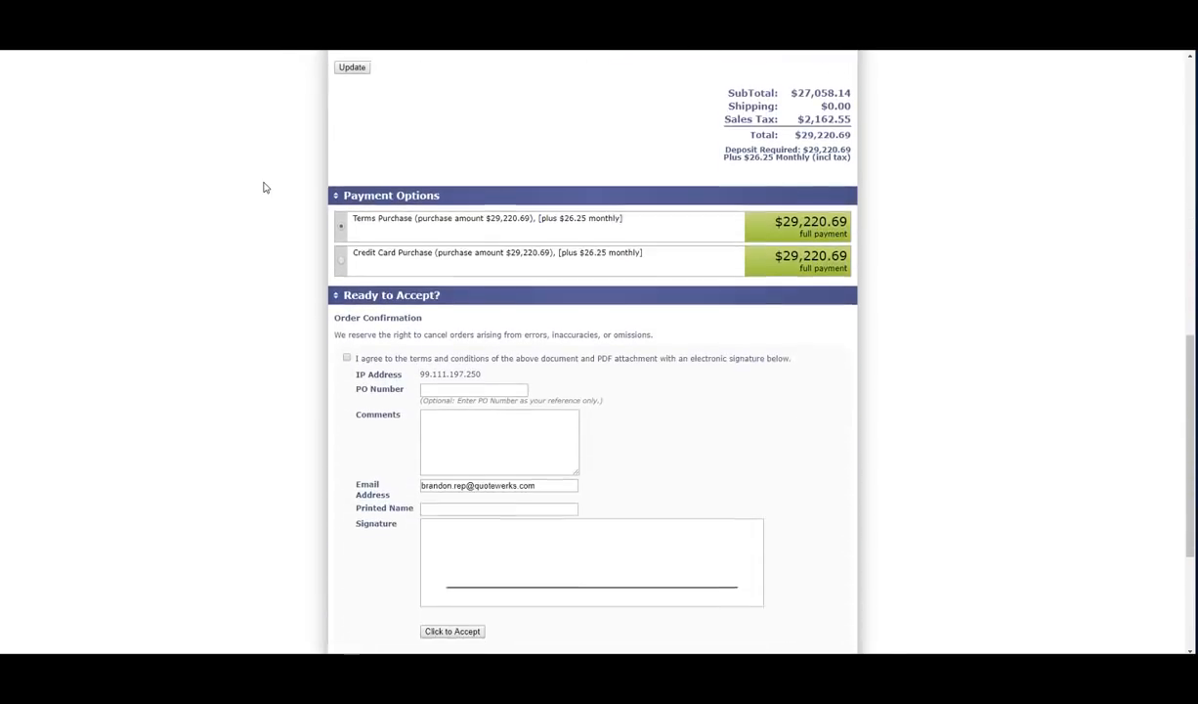
pyautogui.scroll(7, 263, 186)
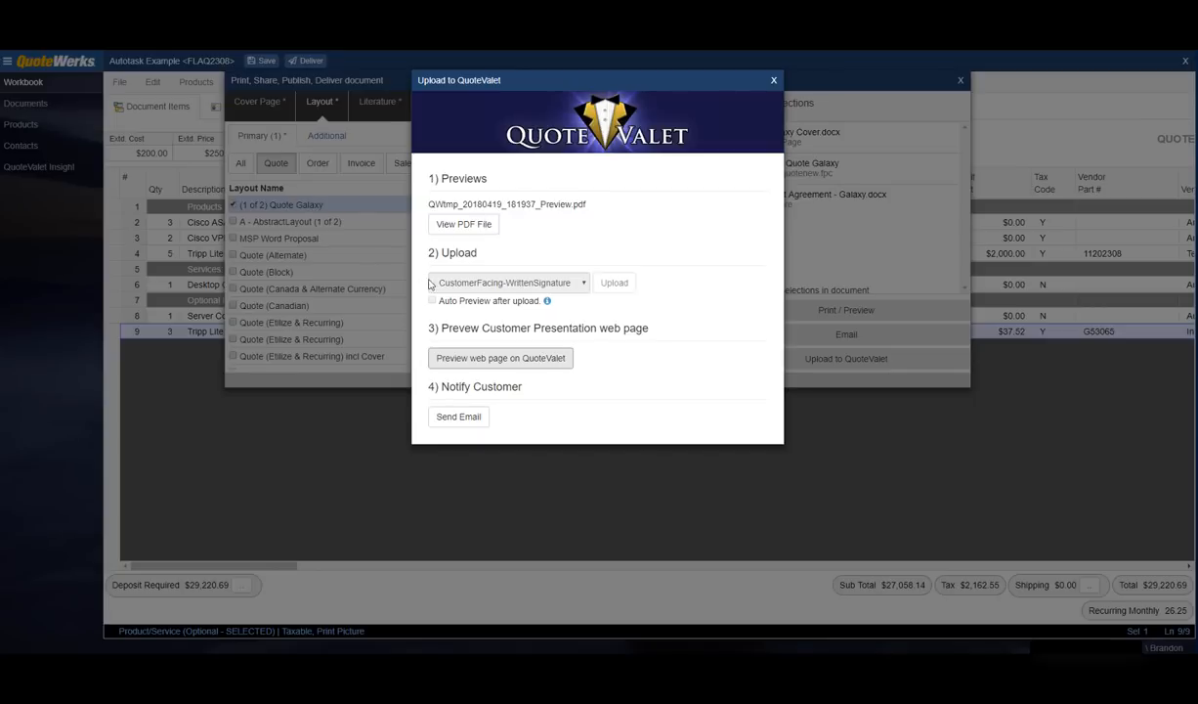
# Step: Send the 'Your quote is ready on QuoteValet.com' email and close the Upload and Deliver windows
pyautogui.click(457, 418)
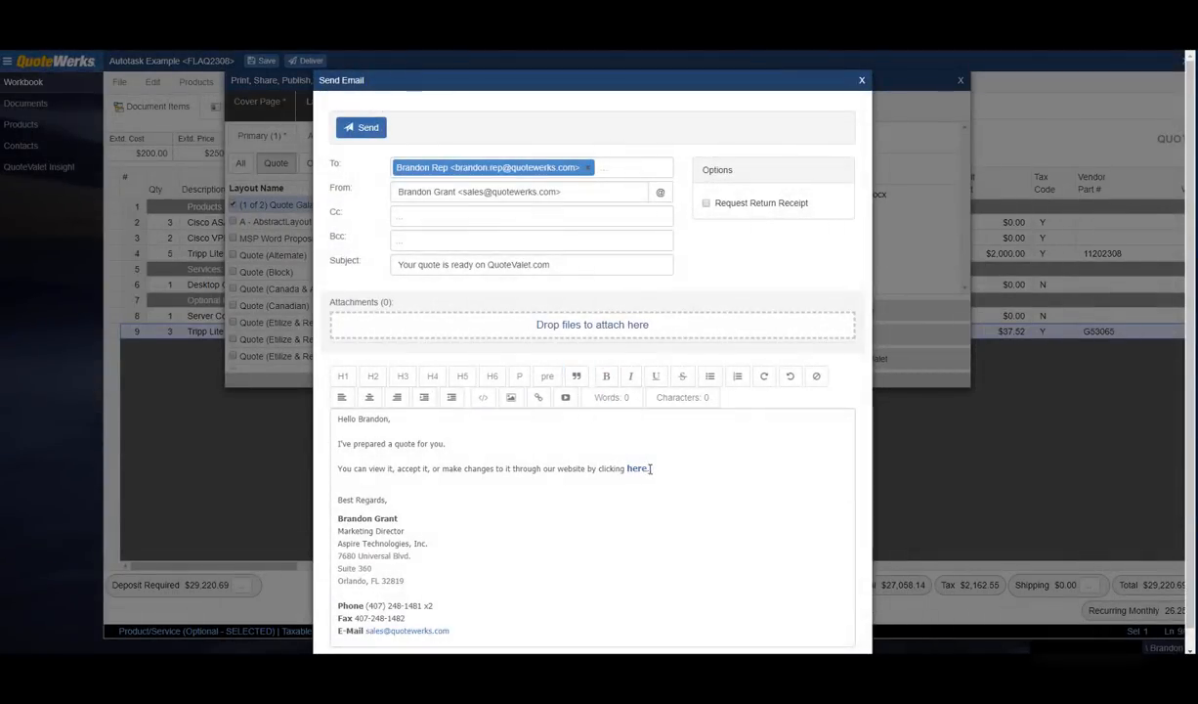
pyautogui.moveTo(648, 468); pyautogui.dragTo(623, 470)
pyautogui.click(569, 466)
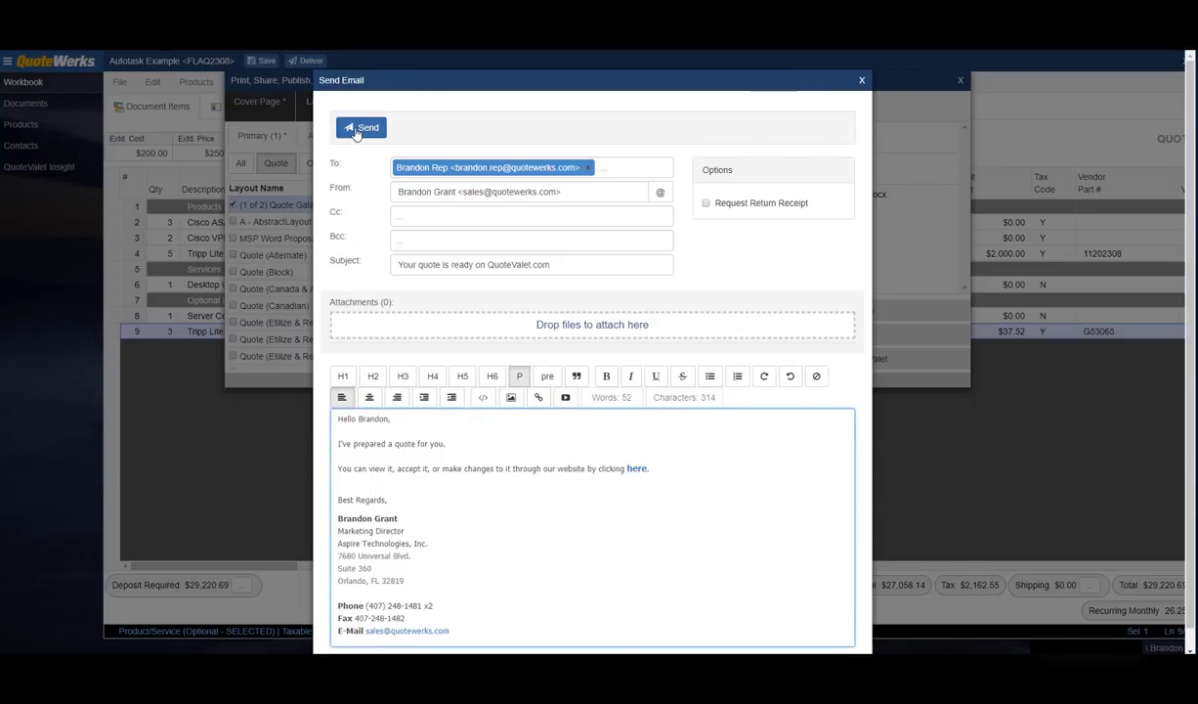
pyautogui.click(861, 81)
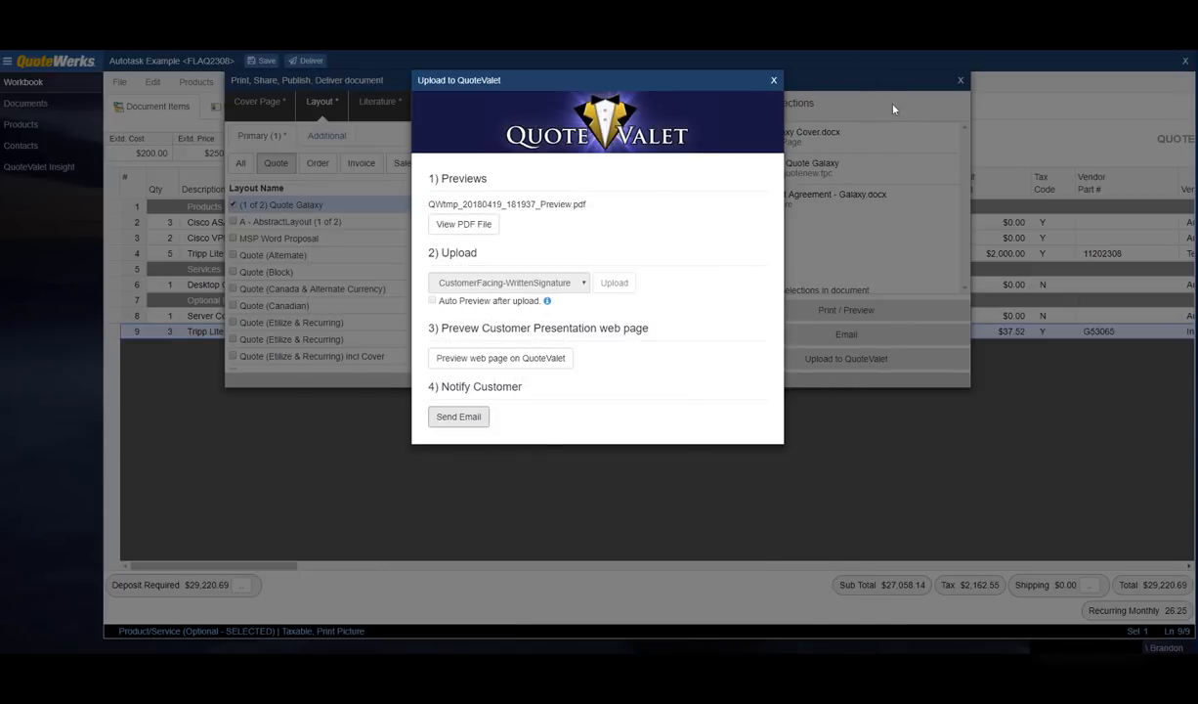
pyautogui.click(775, 82)
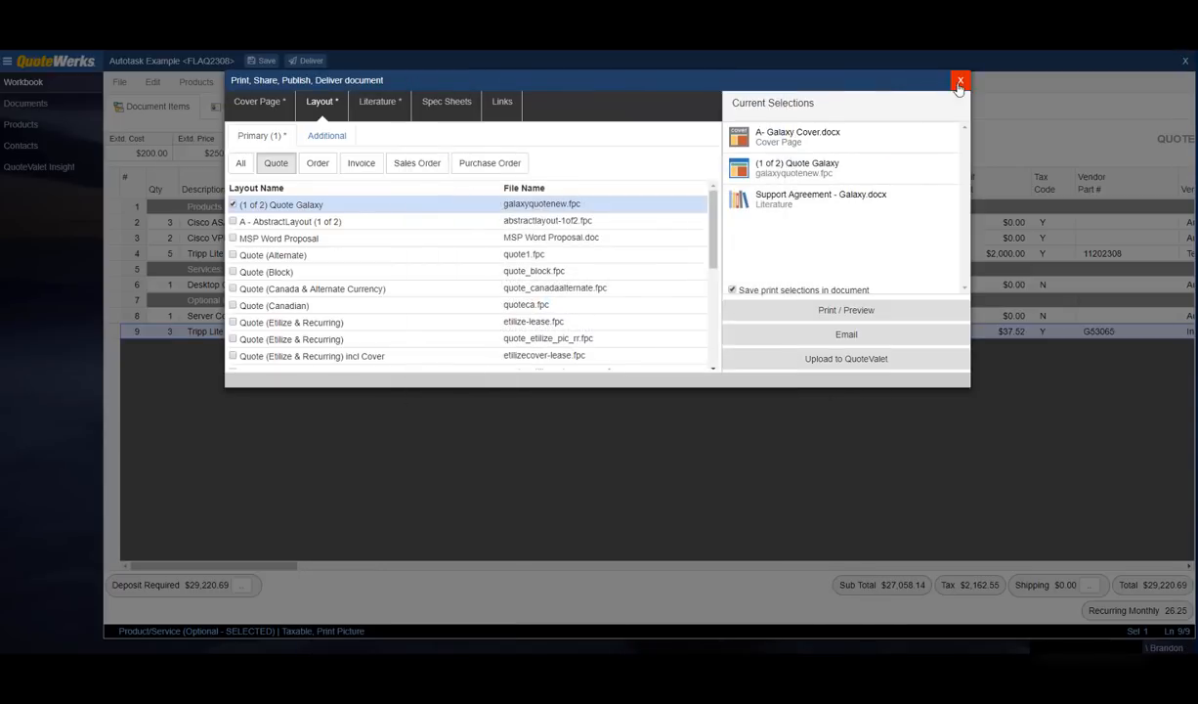
pyautogui.click(960, 81)
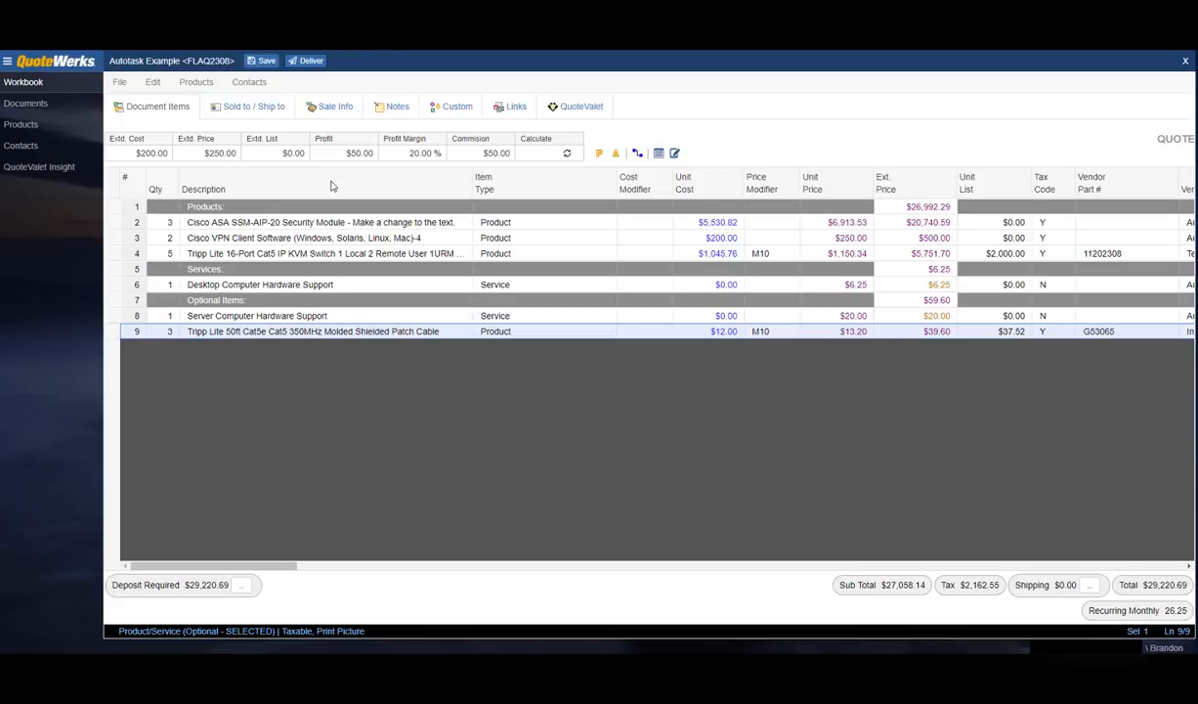
# Step: Open the quote's QuoteValet tab and its customer page with $29,220.69 payment options
pyautogui.click(574, 109)
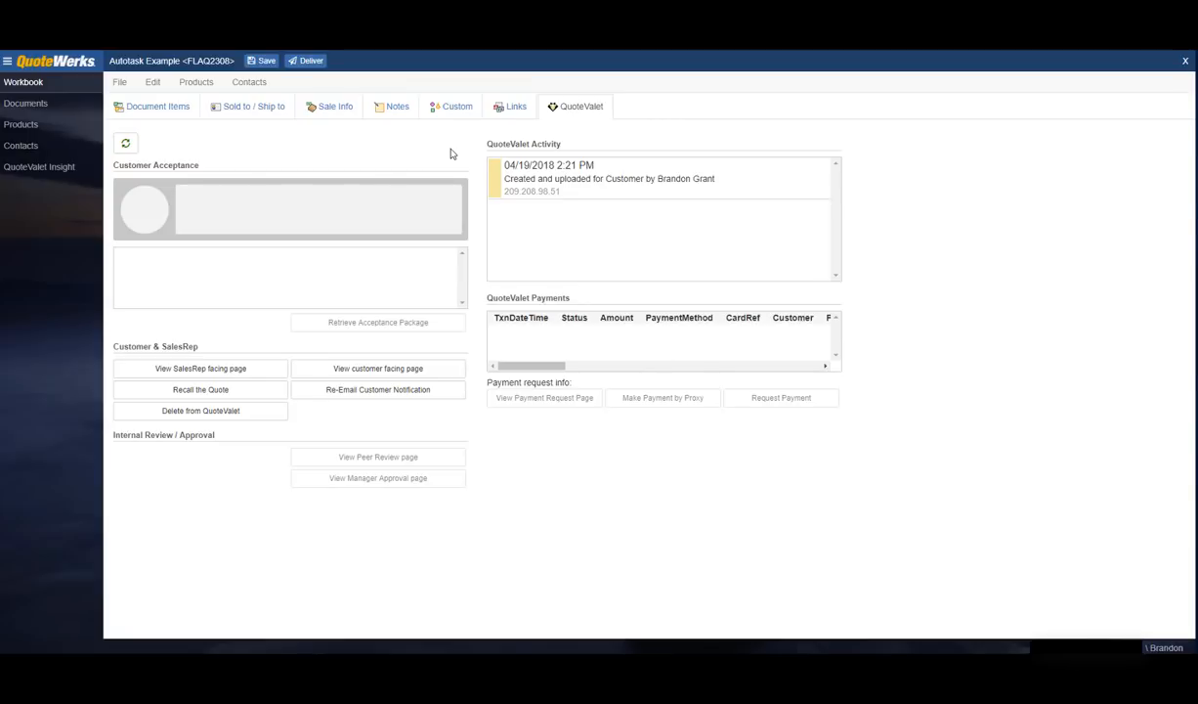
pyautogui.click(413, 369)
# Step: As the customer, enter the printed name, draw a signature and accept the quote
pyautogui.scroll(-9, 293, 217)
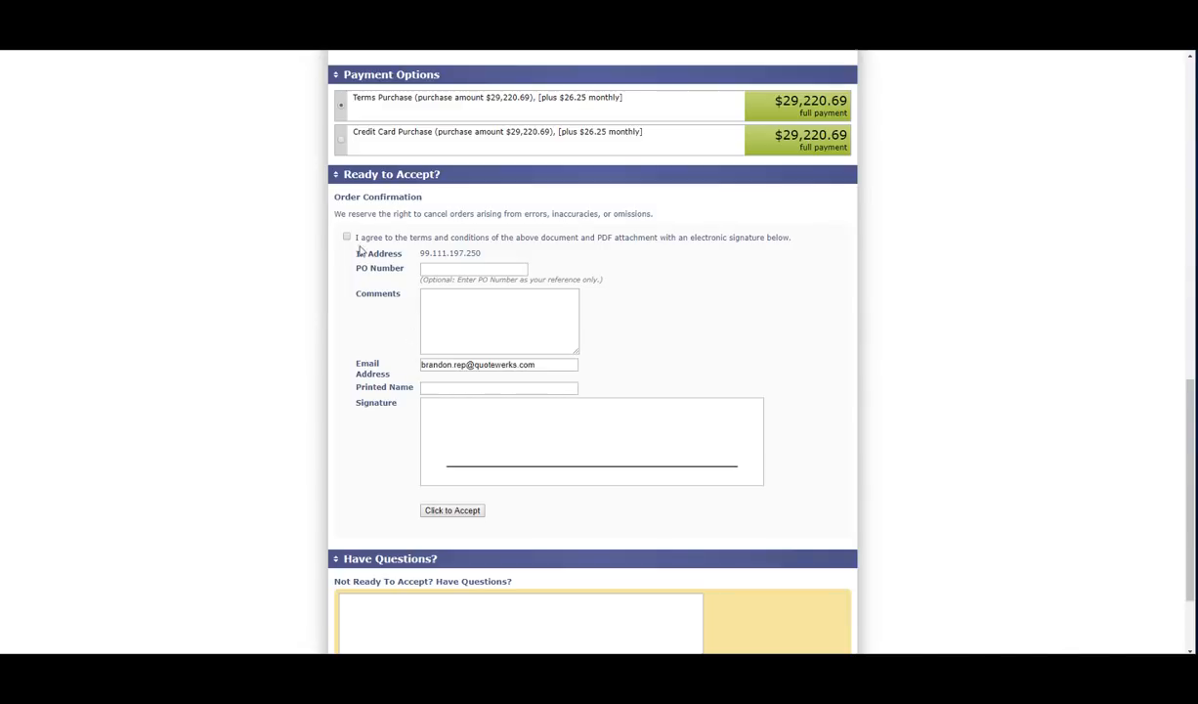
pyautogui.click(459, 389)
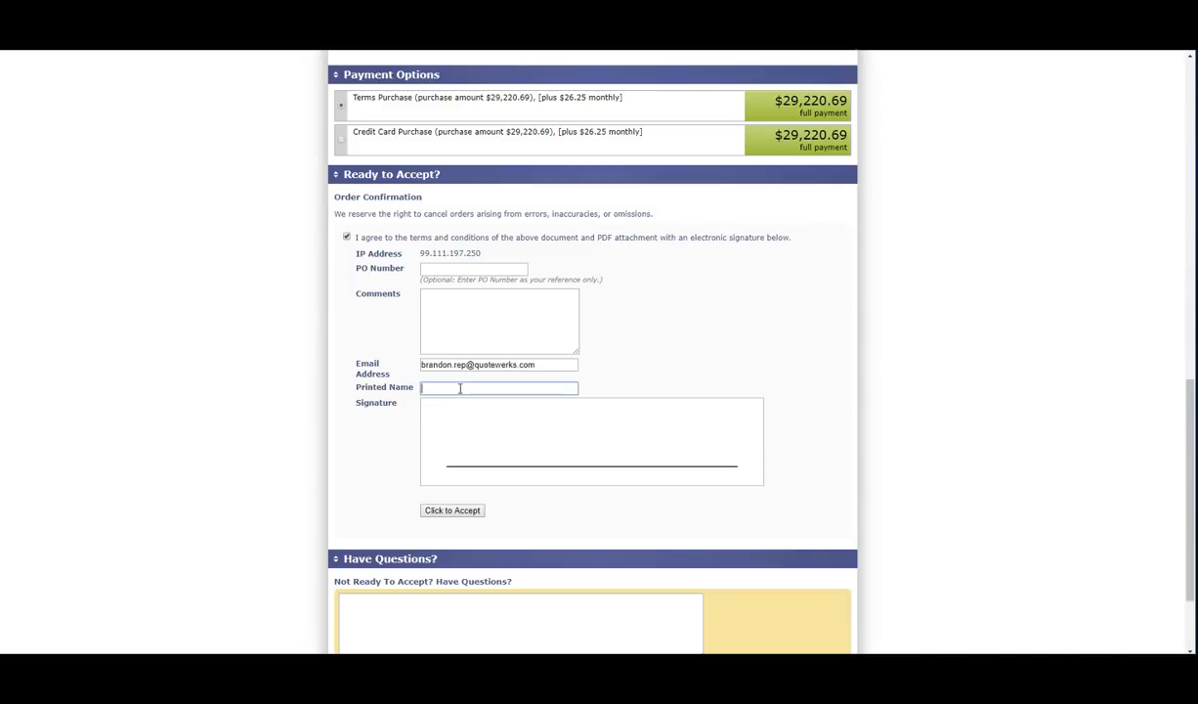
pyautogui.write('Brandon Rep')
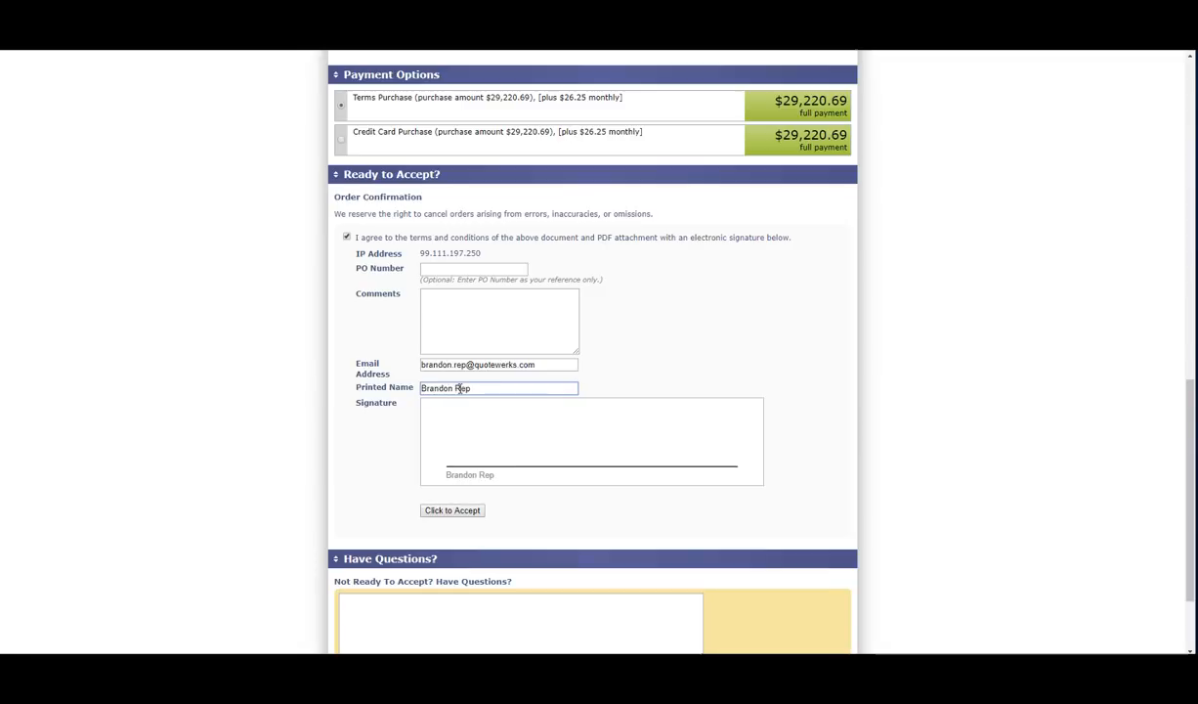
pyautogui.moveTo(468, 438)
pyautogui.mouseDown()
pyautogui.moveTo(522, 421)
pyautogui.moveTo(638, 454)
pyautogui.mouseUp()
pyautogui.click(459, 516)
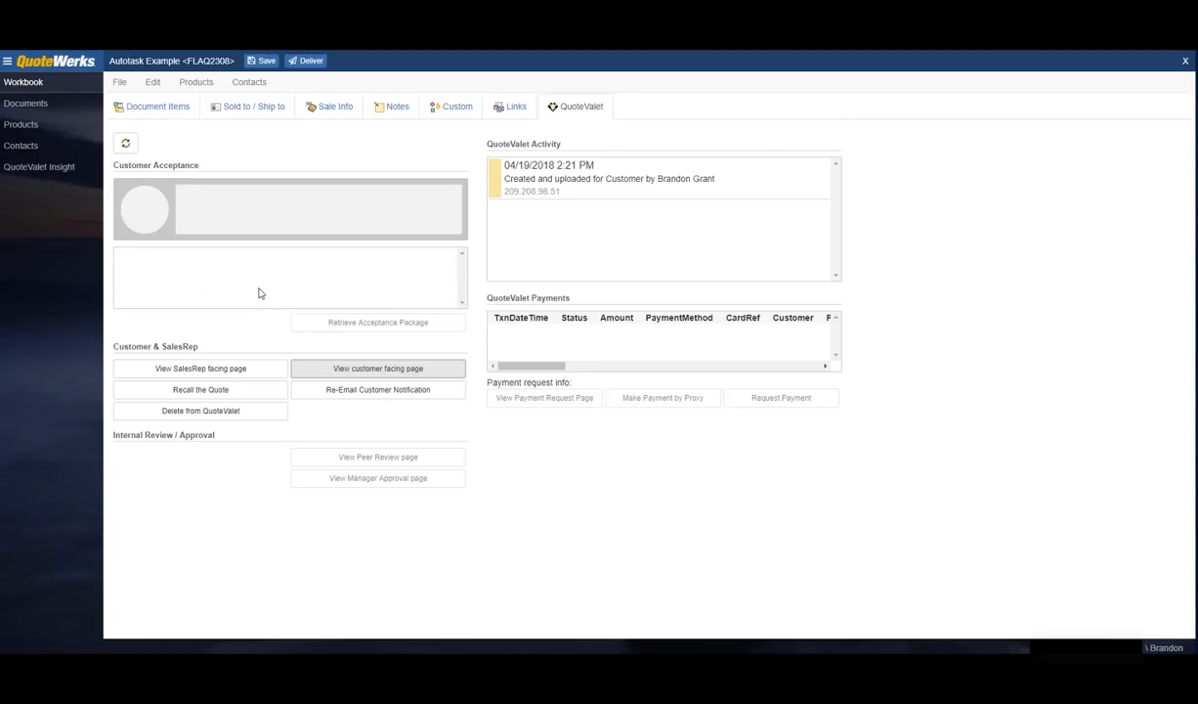
# Step: Refresh QuoteValet status, acknowledge the customer's selections, override approval, and return to Document Items
pyautogui.click(127, 142)
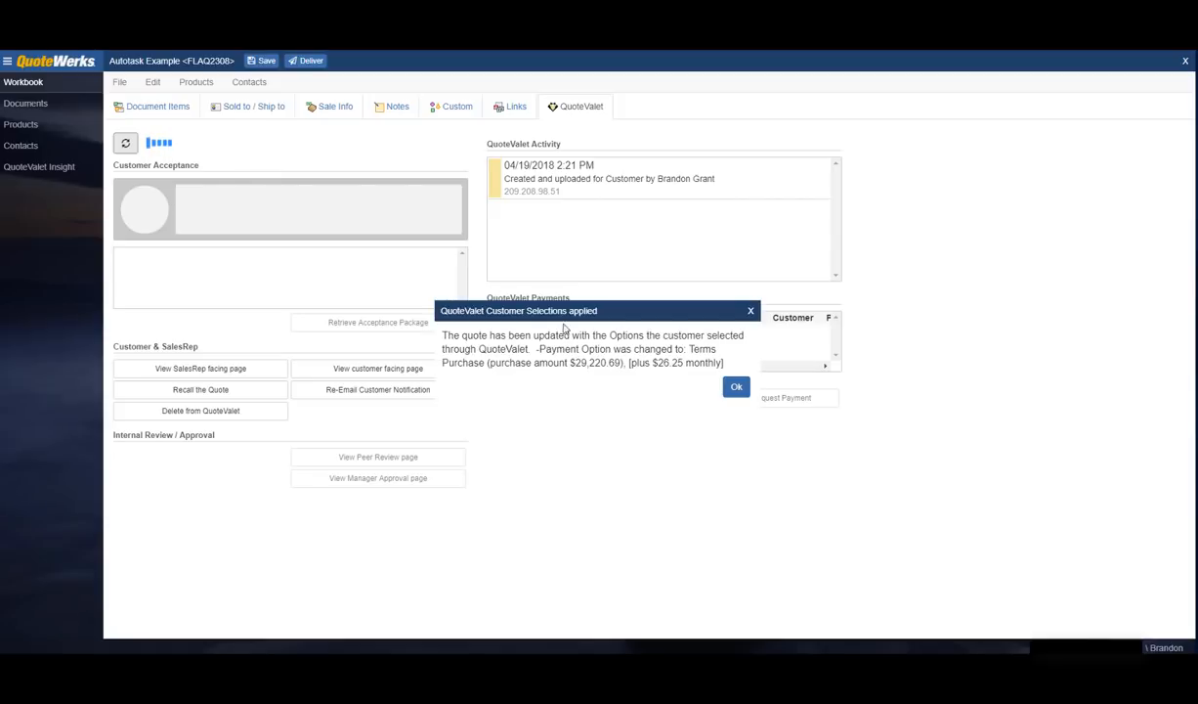
pyautogui.click(736, 388)
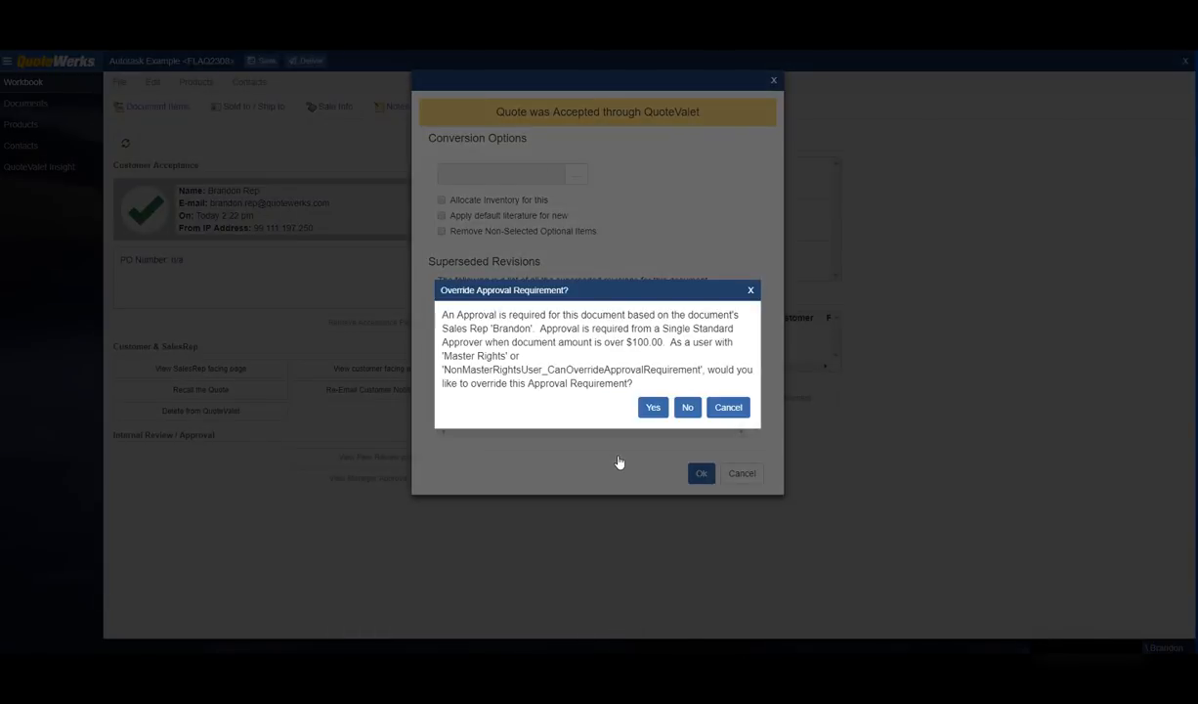
pyautogui.click(653, 406)
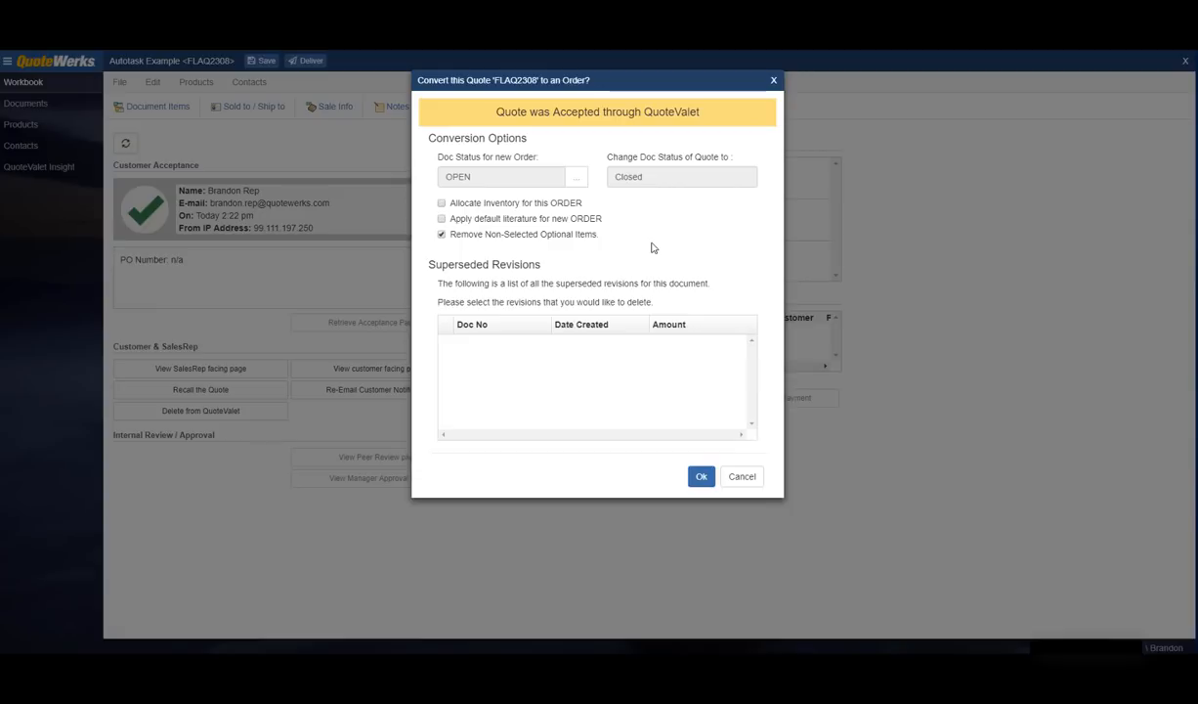
pyautogui.click(743, 477)
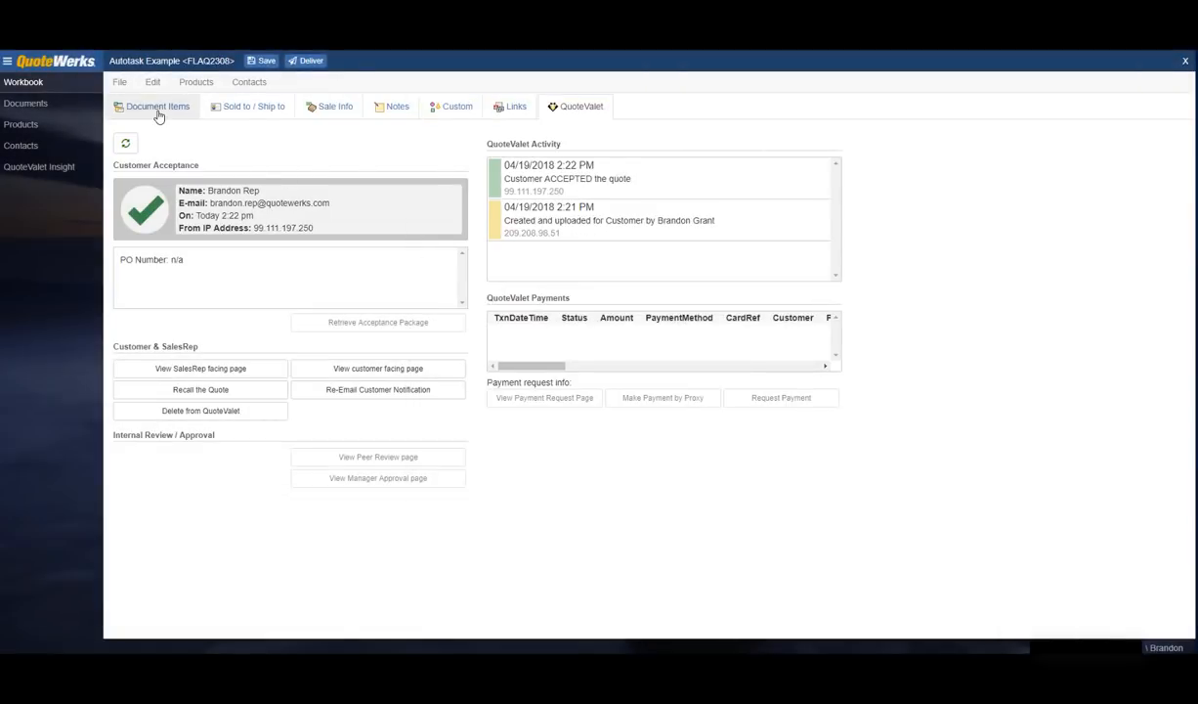
pyautogui.click(153, 111)
pyautogui.click(119, 84)
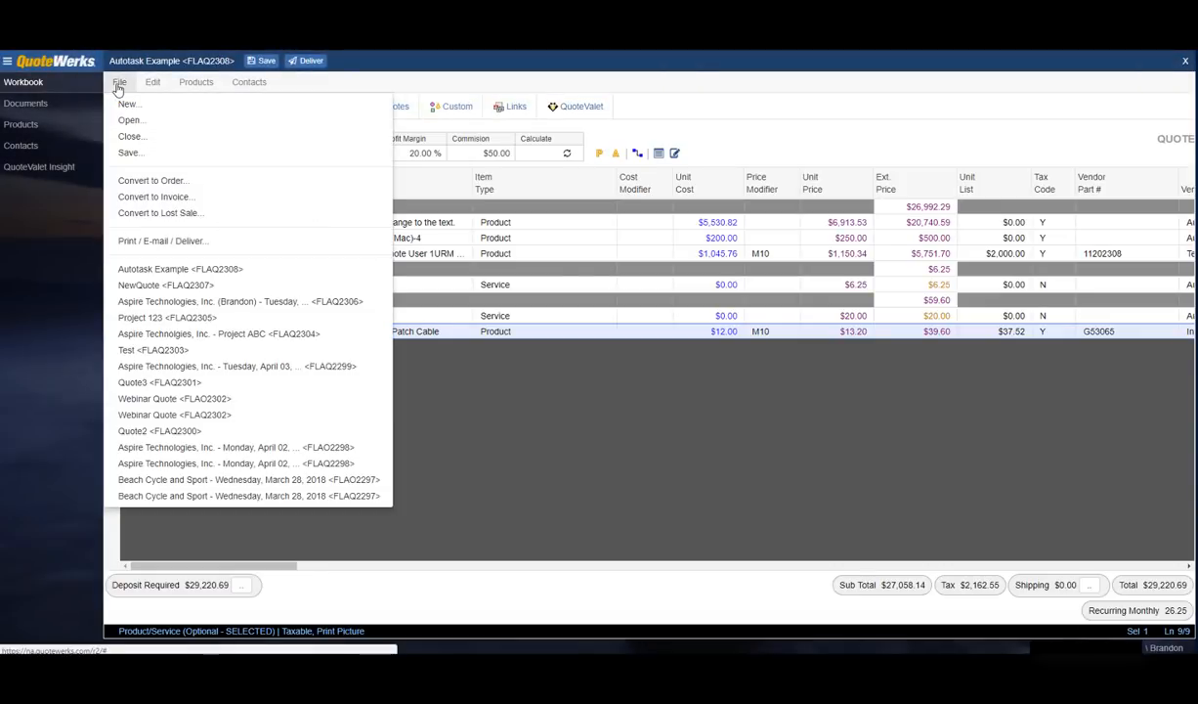
# Step: Convert quote FLAQ2308 into order FLAO2308, keeping OPEN/Closed and removing non-selected optional items
pyautogui.click(152, 181)
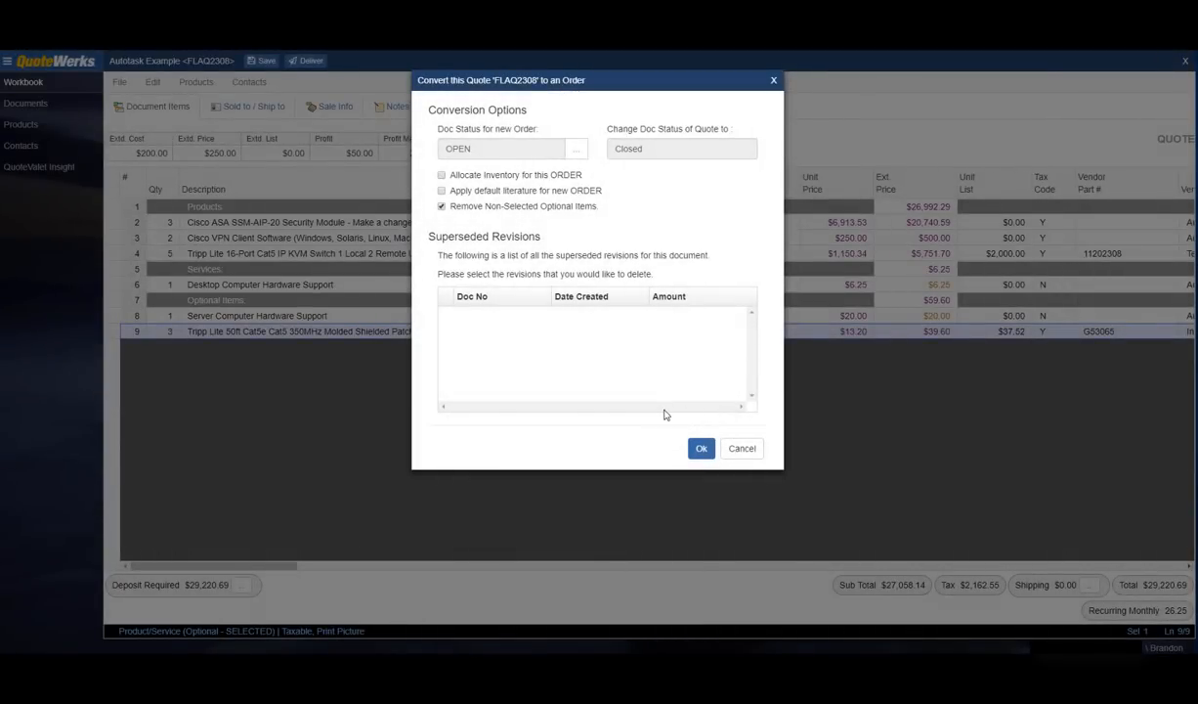
pyautogui.click(700, 447)
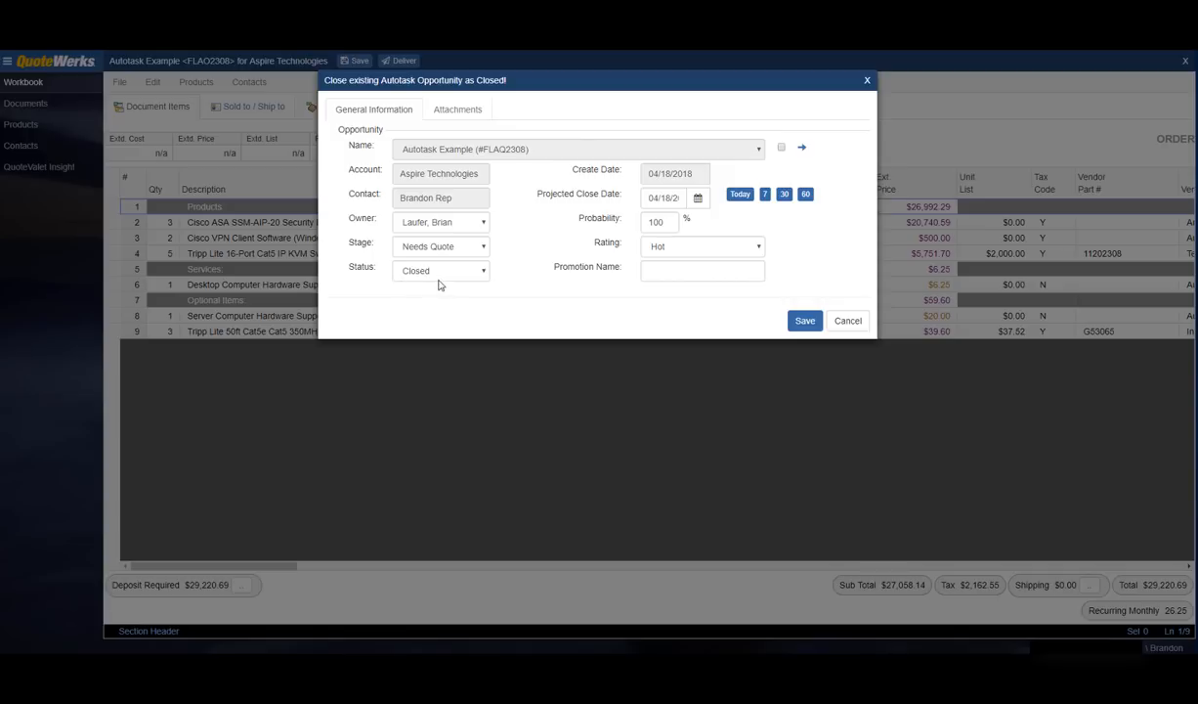
# Step: Save the Autotask opportunity at Stage 9 Closed, status Closed, and Autotask quote 1228 as Won
pyautogui.click(477, 251)
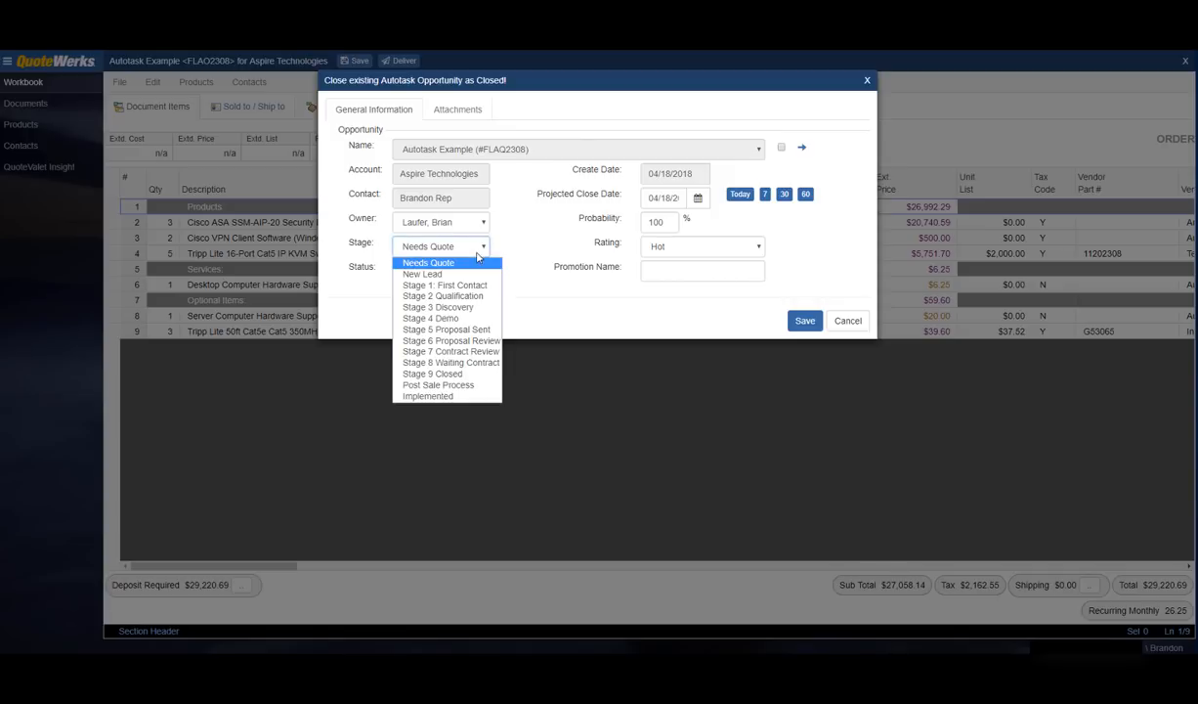
pyautogui.click(458, 374)
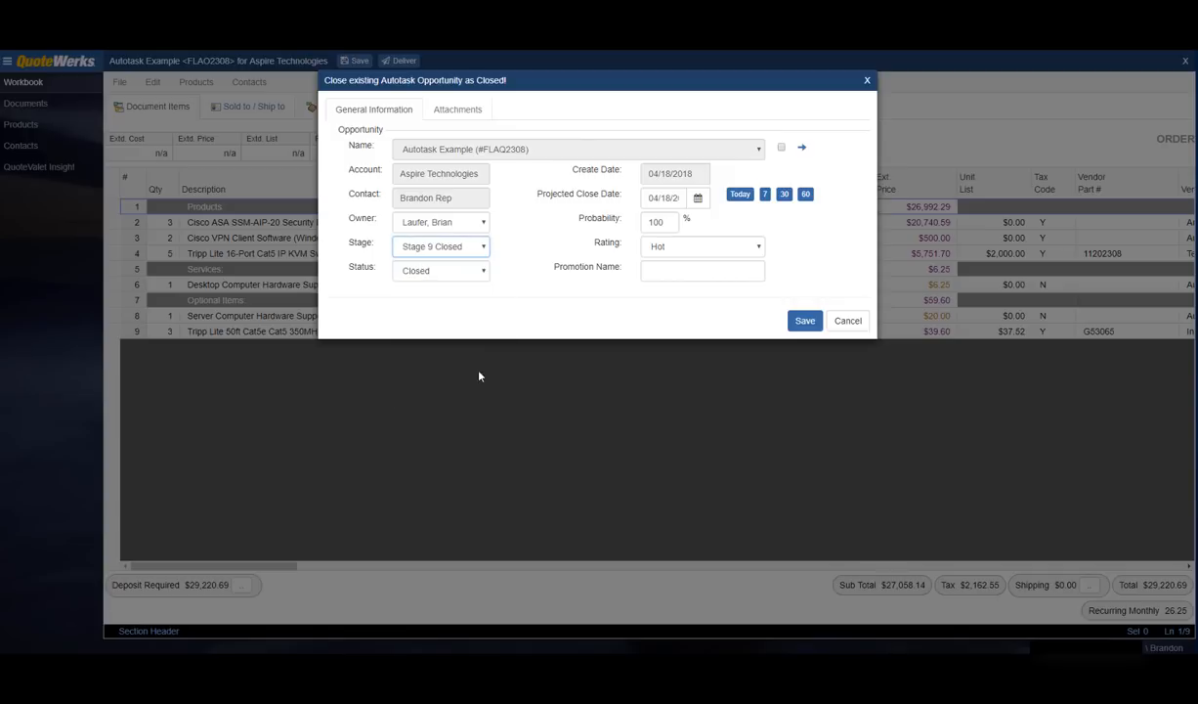
pyautogui.click(476, 275)
pyautogui.click(477, 273)
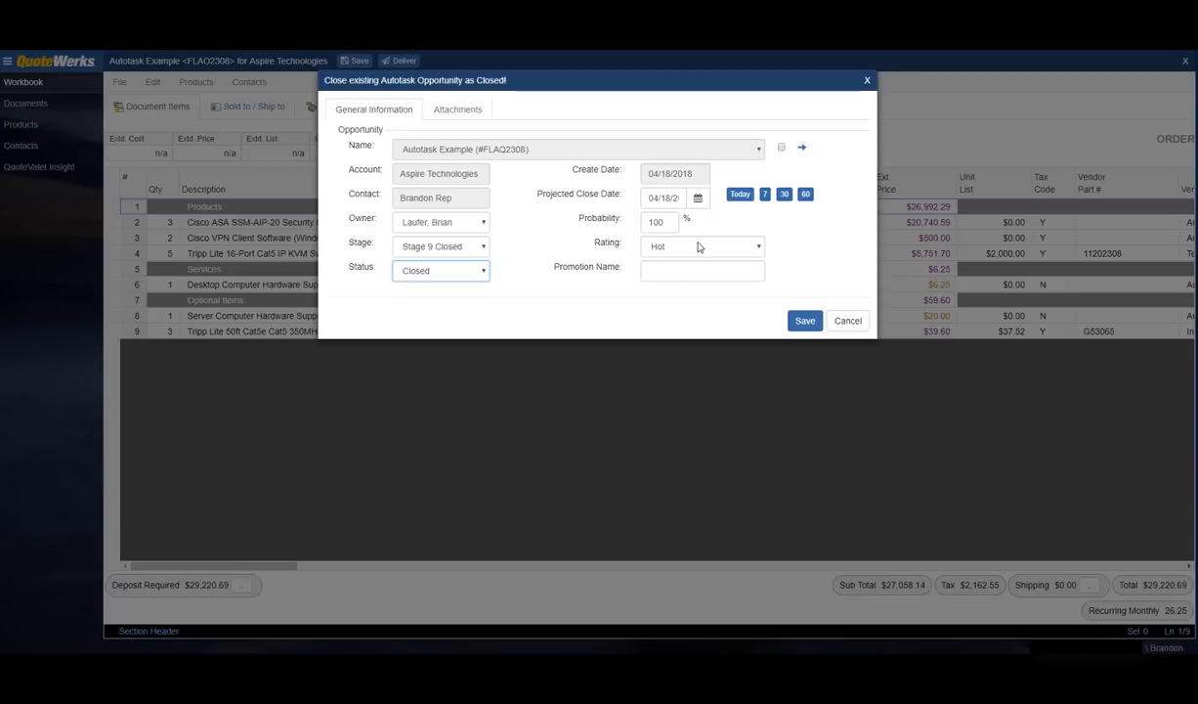
pyautogui.click(801, 320)
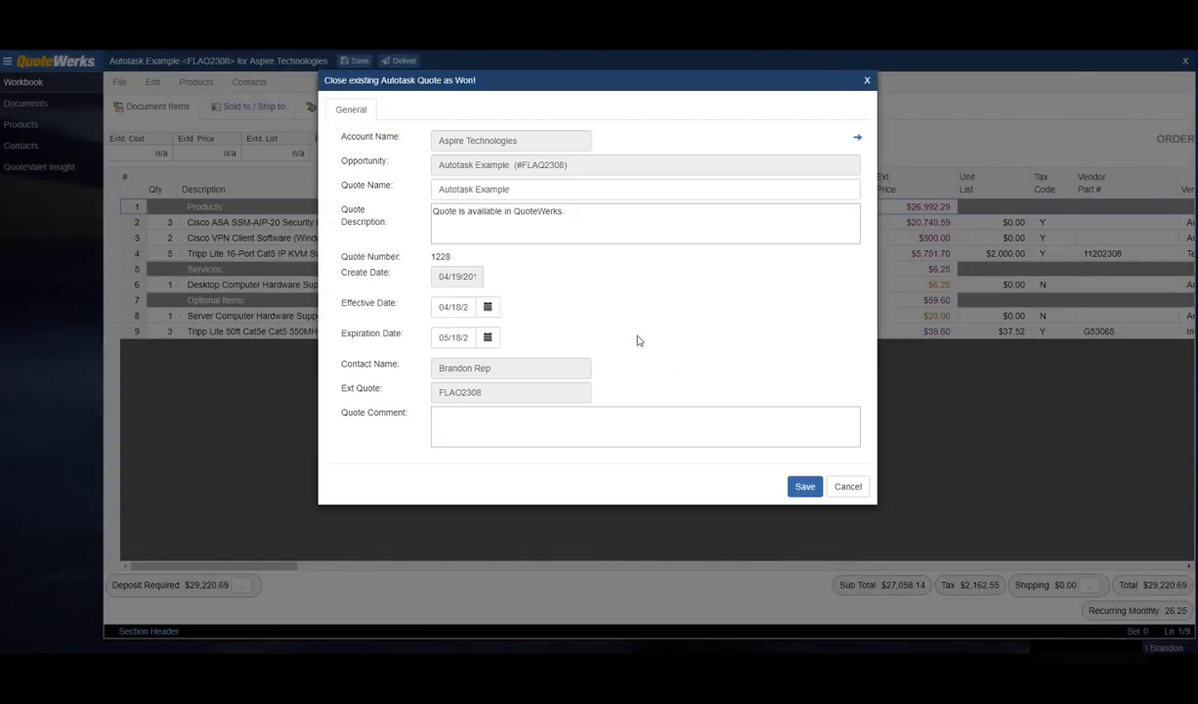
pyautogui.click(802, 487)
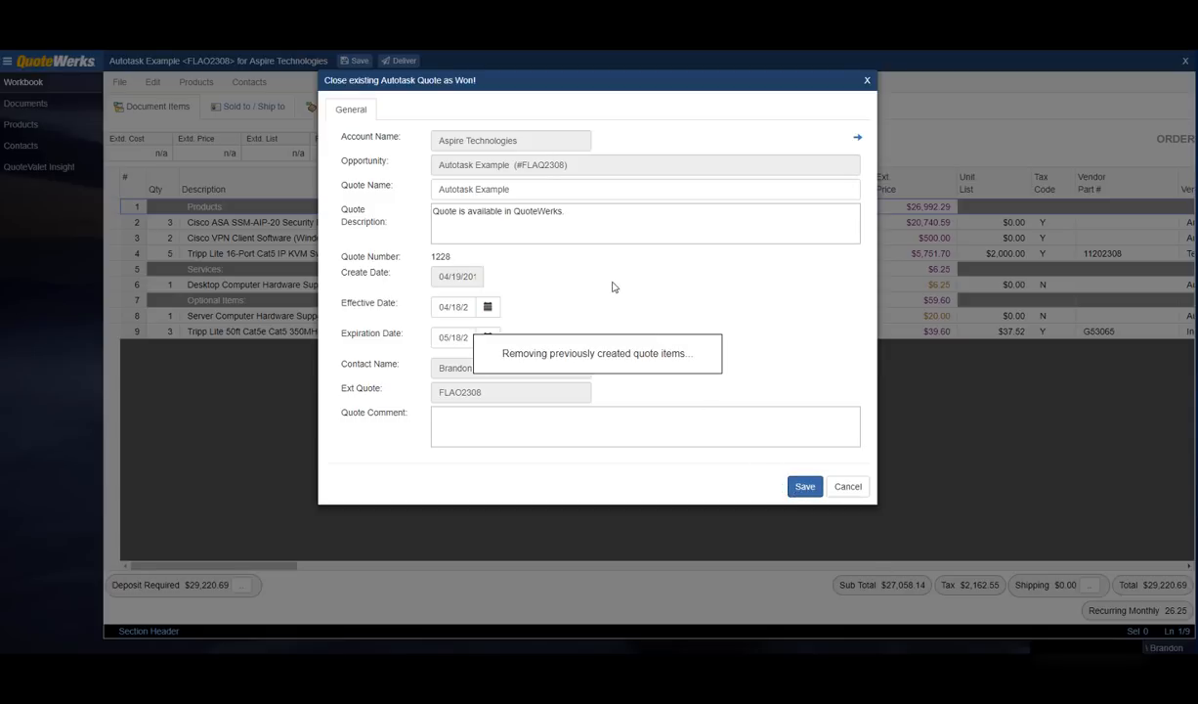